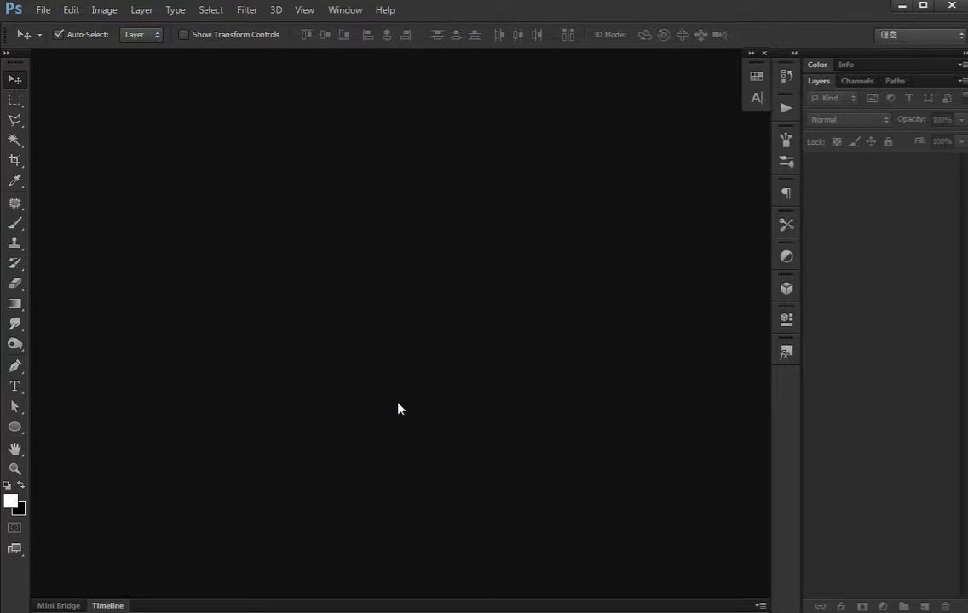
# Create a new 600 × 600 px document named icon
pyautogui.hotkey('ctrl', 'n')
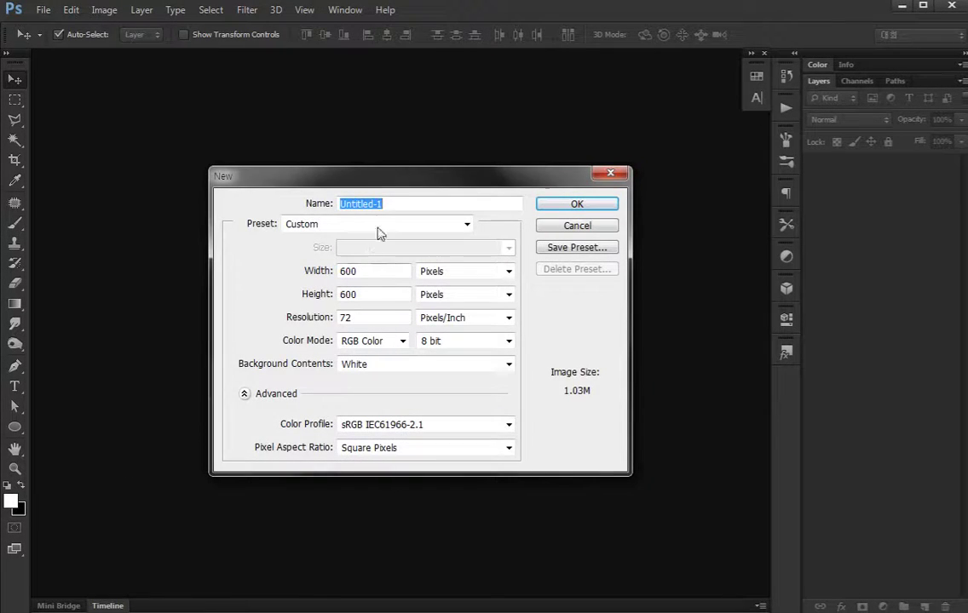
pyautogui.press('BackSpace')
pyautogui.write('icon')
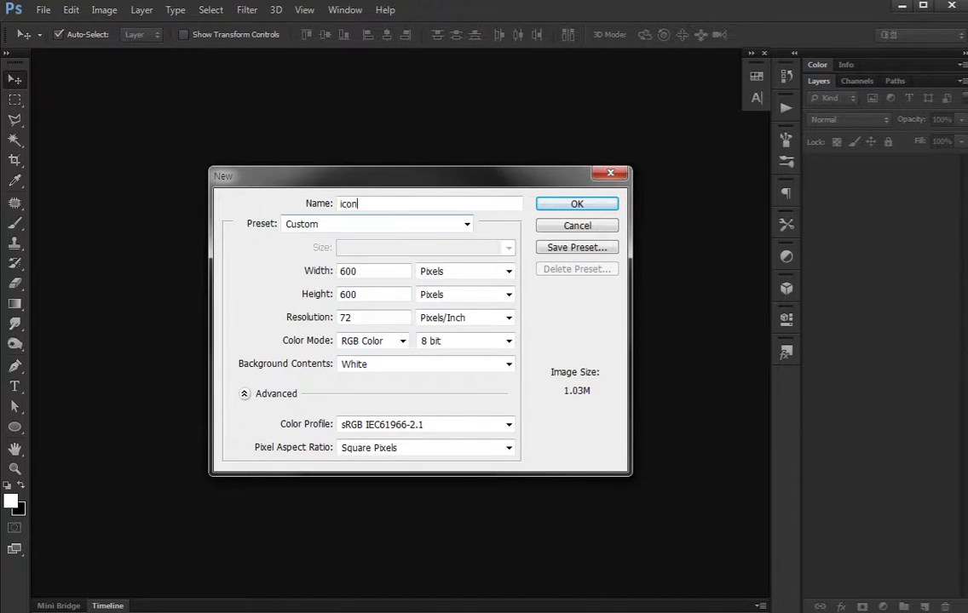
pyautogui.press('Return')
# Darken the white background to dark grey with Hue/Saturation Lightness −77
pyautogui.press('i')
pyautogui.hotkey('ctrl', 'u')
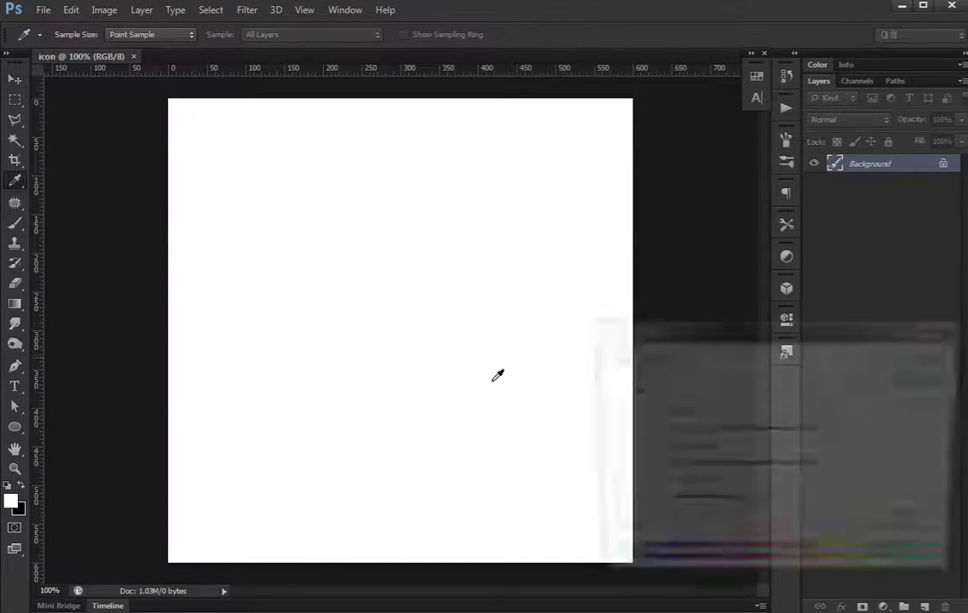
pyautogui.moveTo(696, 507); pyautogui.dragTo(682, 511)
pyautogui.click(926, 356)
pyautogui.press('v')
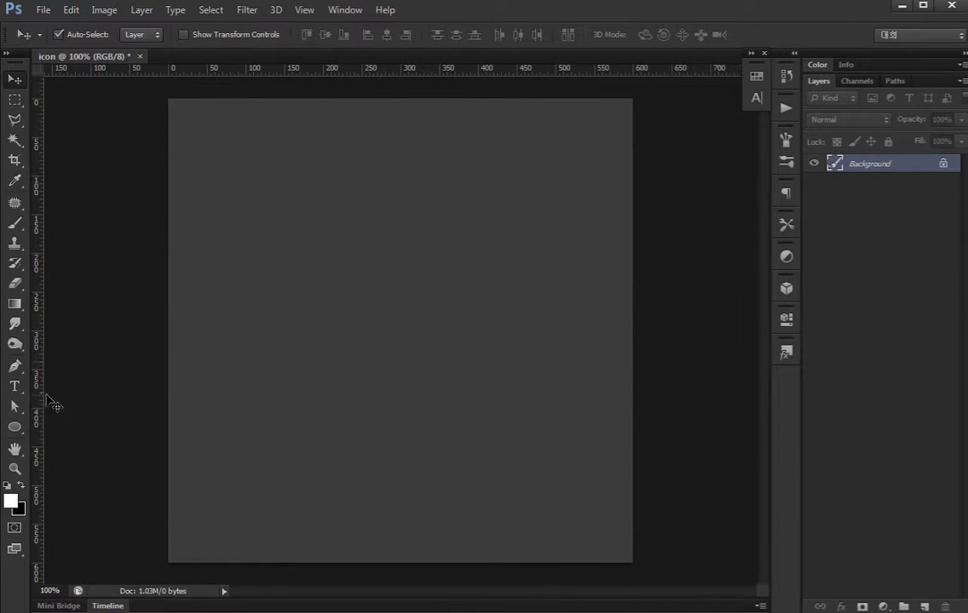
pyautogui.rightClick(24, 430)
# Draw a white pentagon with the Polygon tool and nudge it down-right
pyautogui.click(85, 469)
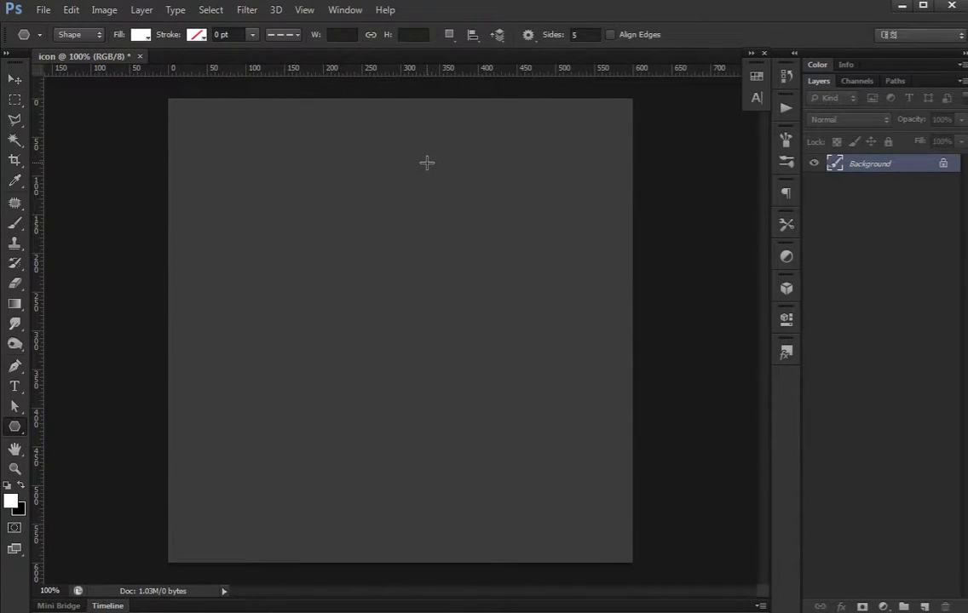
pyautogui.moveTo(349, 201)
pyautogui.mouseDown()
pyautogui.moveTo(320, 211)
pyautogui.moveTo(341, 151)
pyautogui.moveTo(332, 121)
pyautogui.moveTo(339, 125)
pyautogui.mouseUp()
pyautogui.press('v')
pyautogui.moveTo(394, 216); pyautogui.dragTo(410, 238)
# Push the pentagon's two bottom points downward to lengthen it into a blade
pyautogui.hotkey('ctrl', '+')
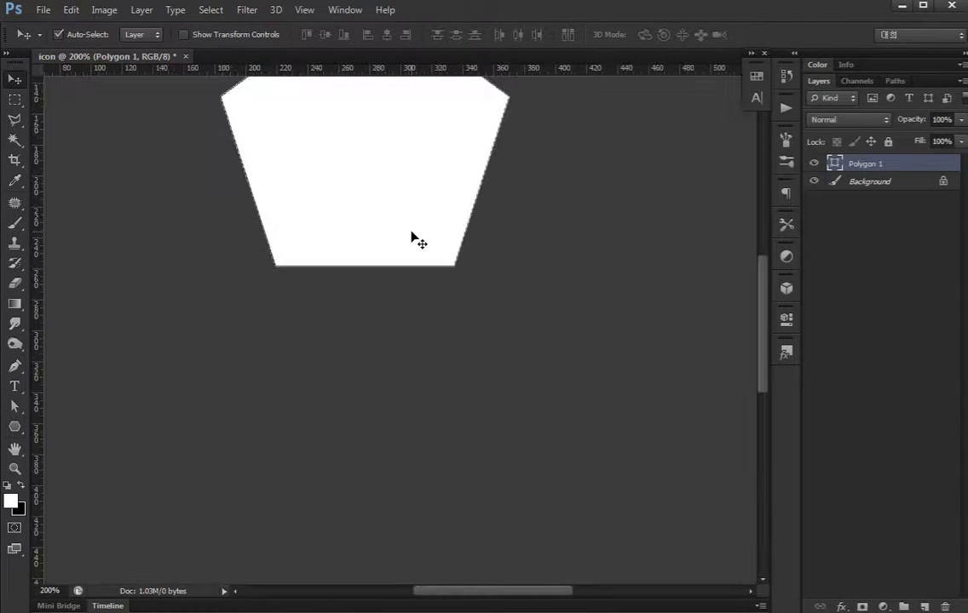
pyautogui.scroll(3, 417, 348)
pyautogui.press('a')
pyautogui.click(289, 382)
pyautogui.moveTo(372, 352); pyautogui.dragTo(533, 451)
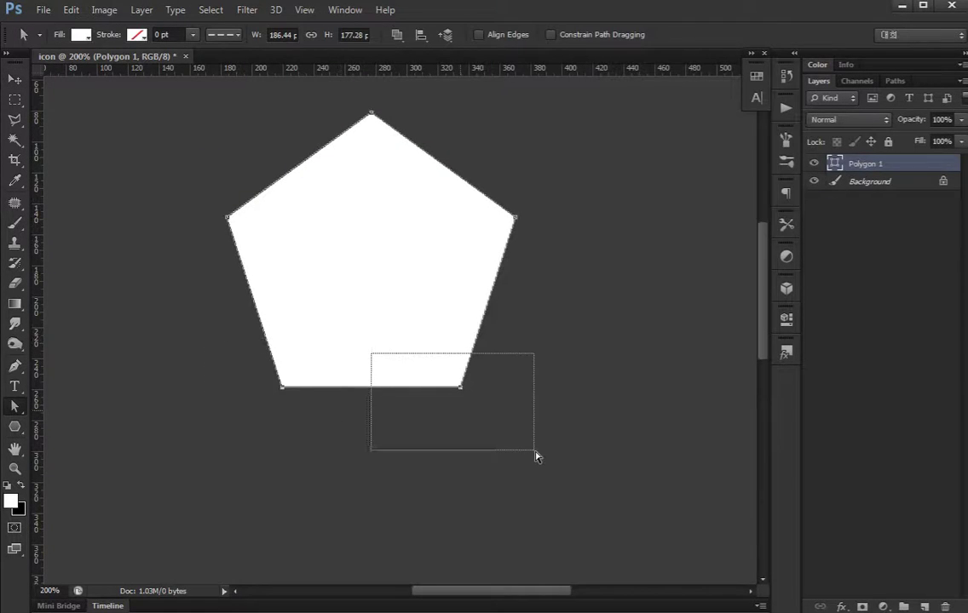
pyautogui.hotkey('shift', 'Down')
pyautogui.hotkey('shift', 'Down')
pyautogui.hotkey('shift', 'Down')
pyautogui.hotkey('shift', 'Down')
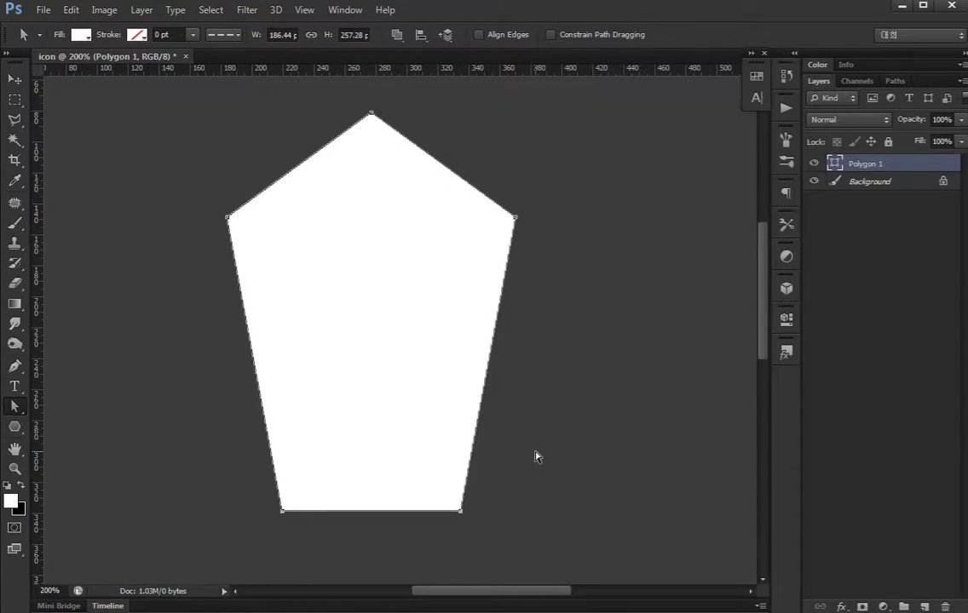
pyautogui.hotkey('ctrl', '-')
pyautogui.hotkey('ctrl', '-')
pyautogui.hotkey('ctrl', '+')
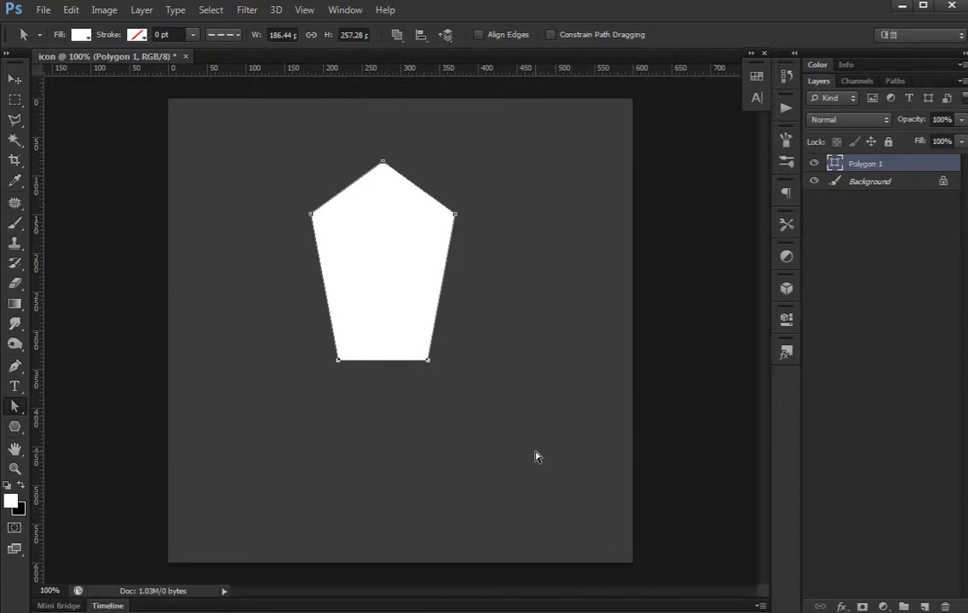
pyautogui.hotkey('shift', 'Up')
pyautogui.press('Return')
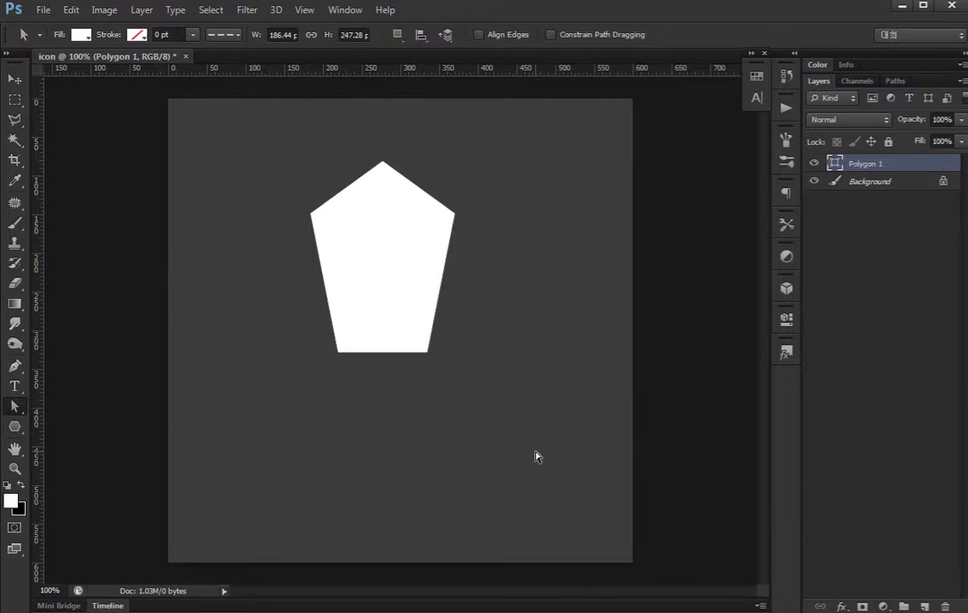
# Add an anchor point at the middle of the pentagon's bottom edge
pyautogui.press('v')
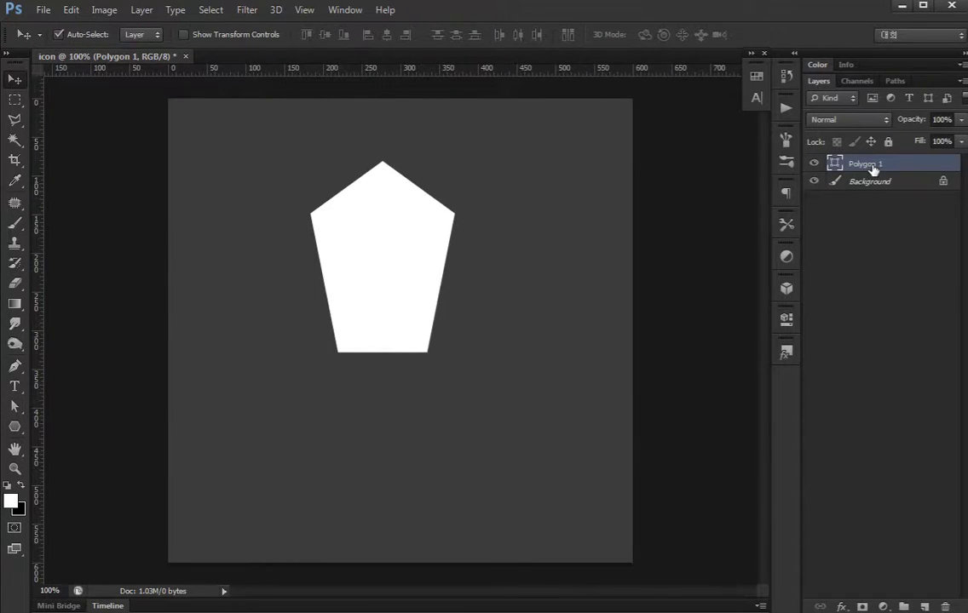
pyautogui.hotkey('ctrl', '+')
pyautogui.hotkey('ctrl', '+')
pyautogui.press('a')
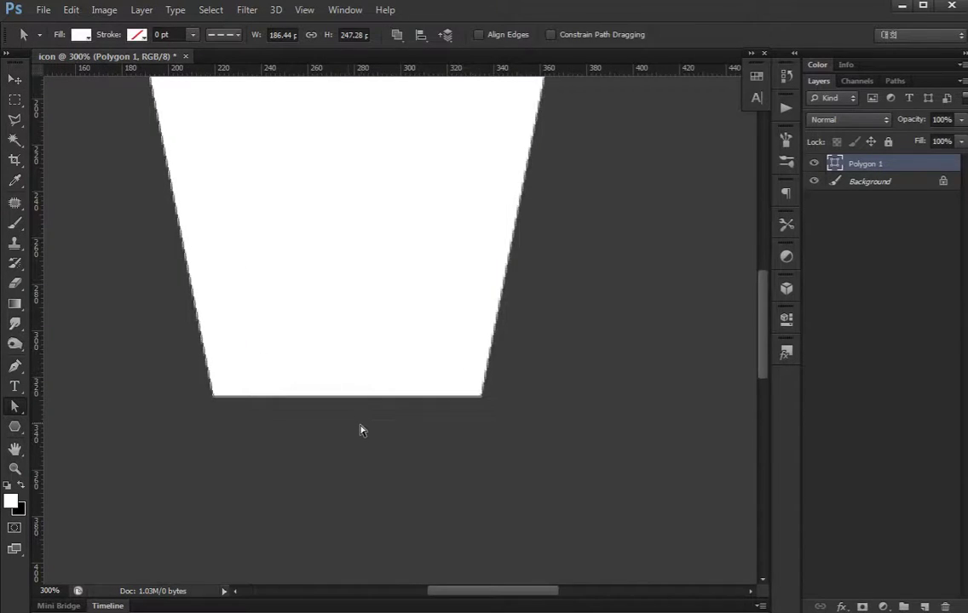
pyautogui.press('p')
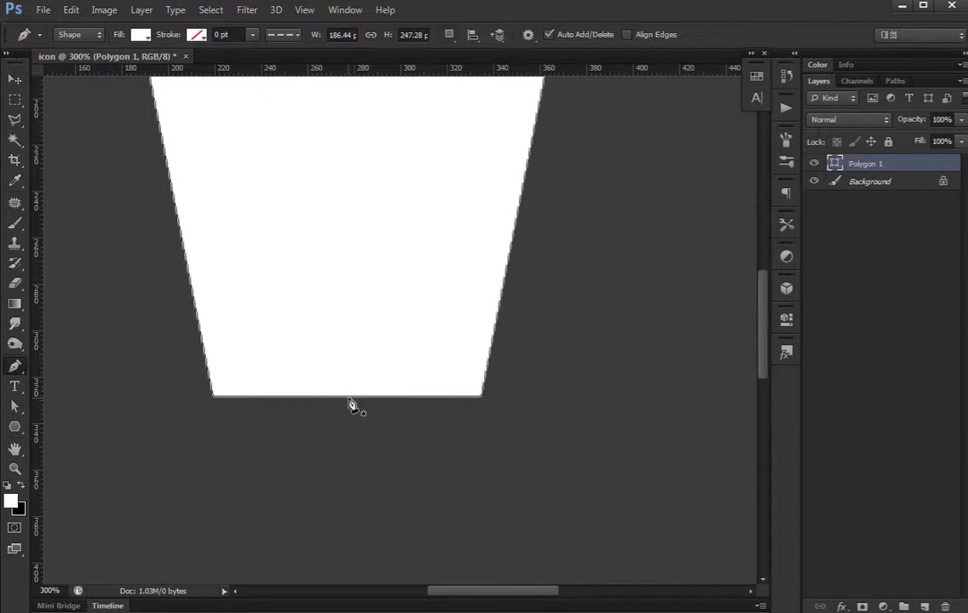
pyautogui.press('a')
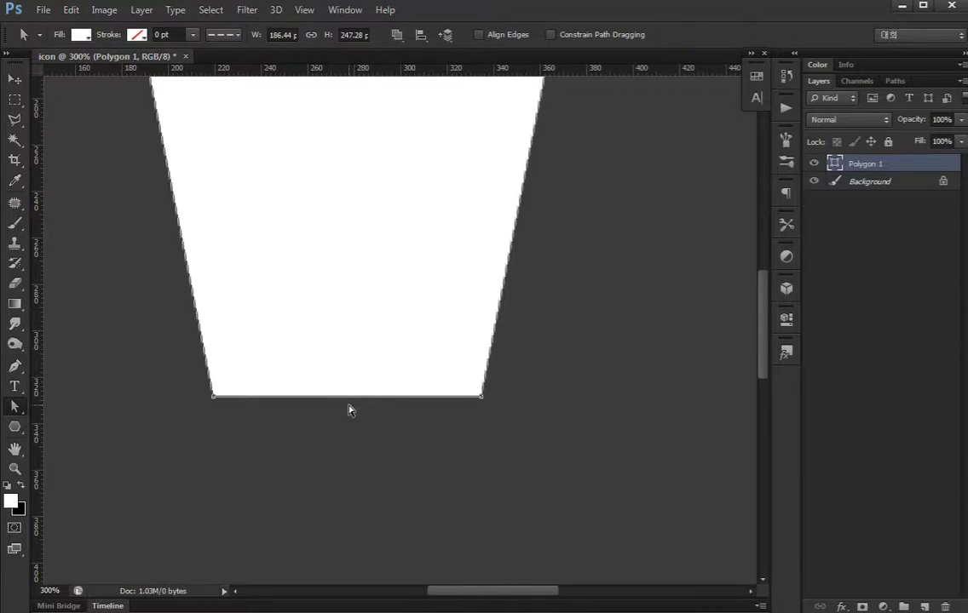
pyautogui.press('p')
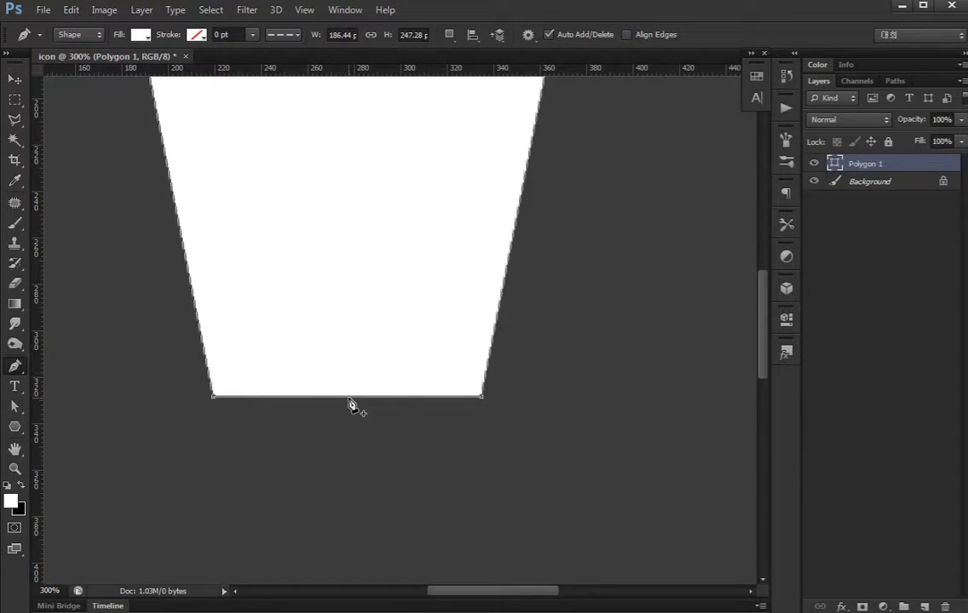
pyautogui.click(349, 397)
# Place a vertical guide at the pentagon's centre, x=280, then hide guides and paths
pyautogui.press('a')
pyautogui.hotkey('ctrl', '-')
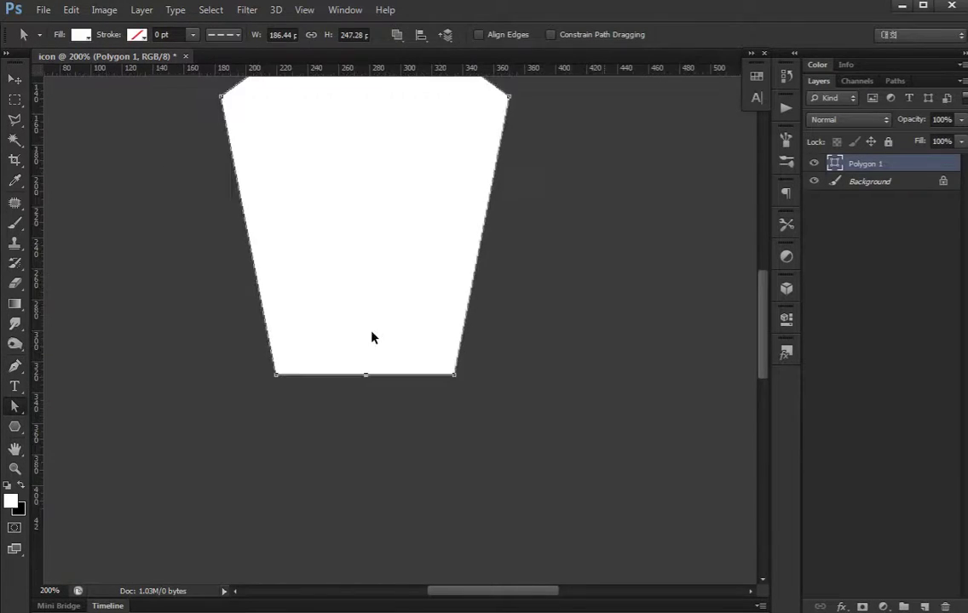
pyautogui.moveTo(371, 332); pyautogui.dragTo(358, 441)
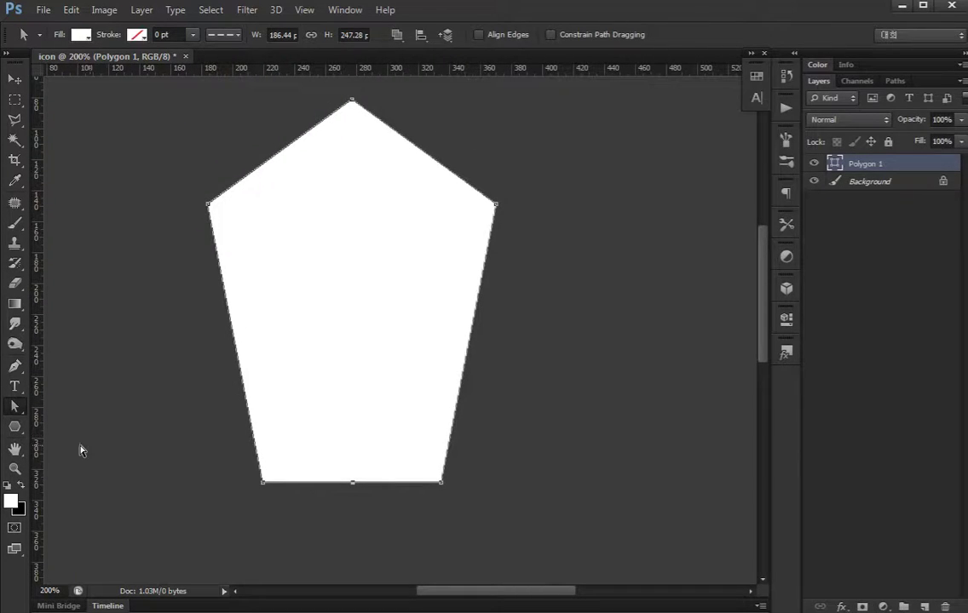
pyautogui.moveTo(38, 441)
pyautogui.mouseDown()
pyautogui.moveTo(351, 467)
pyautogui.moveTo(352, 391)
pyautogui.moveTo(342, 461)
pyautogui.mouseUp()
pyautogui.hotkey('ctrl', 'h')
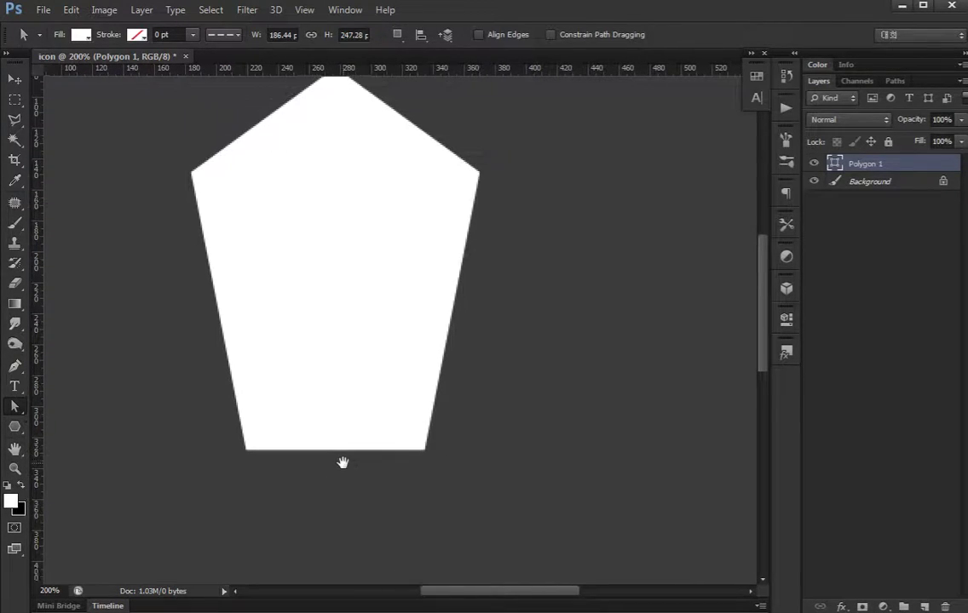
# Fill the pentagon with a pale blue-grey, #e7efef
pyautogui.press('v')
pyautogui.doubleClick(835, 163)
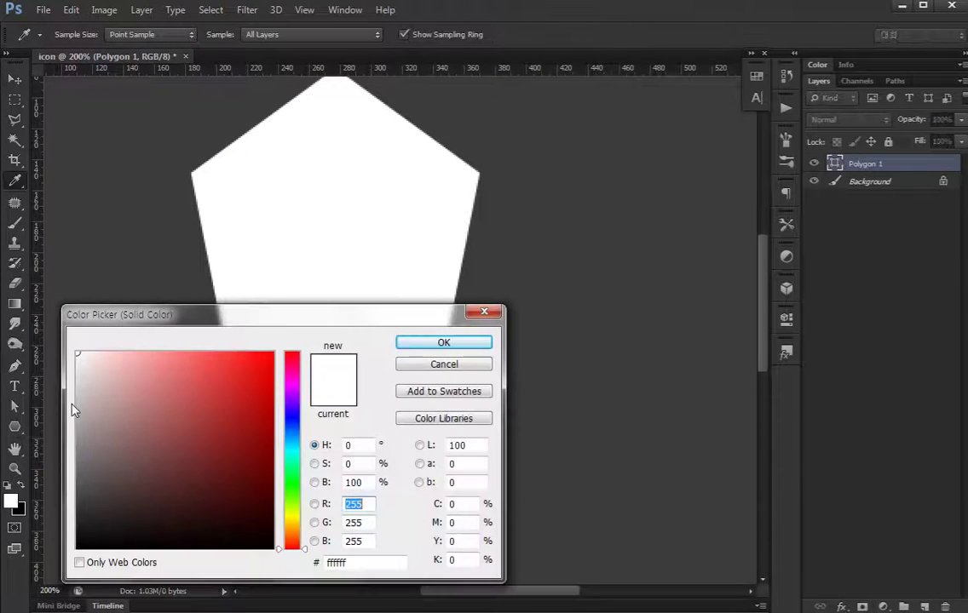
pyautogui.click(291, 452)
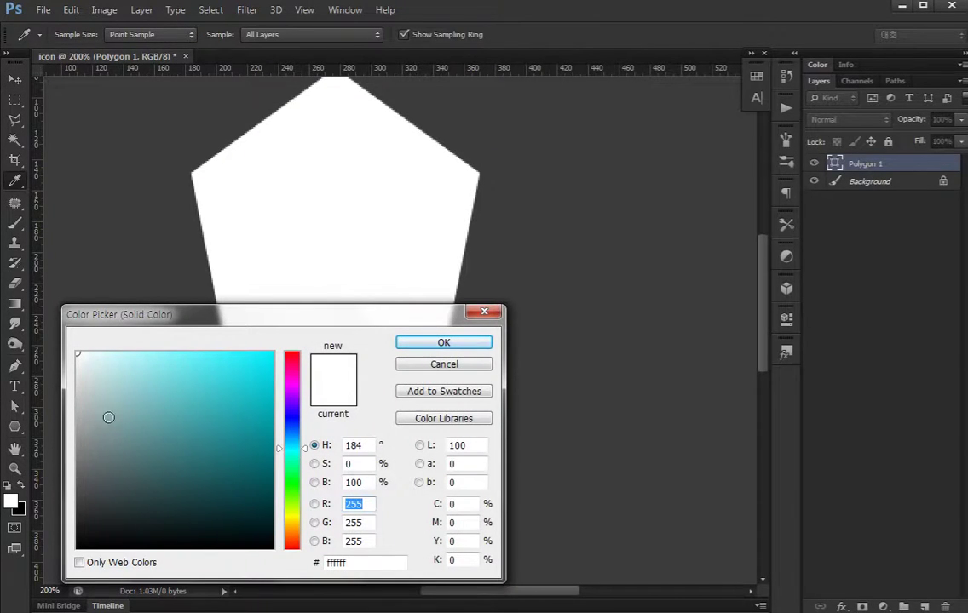
pyautogui.click(81, 368)
pyautogui.moveTo(82, 368); pyautogui.dragTo(82, 364)
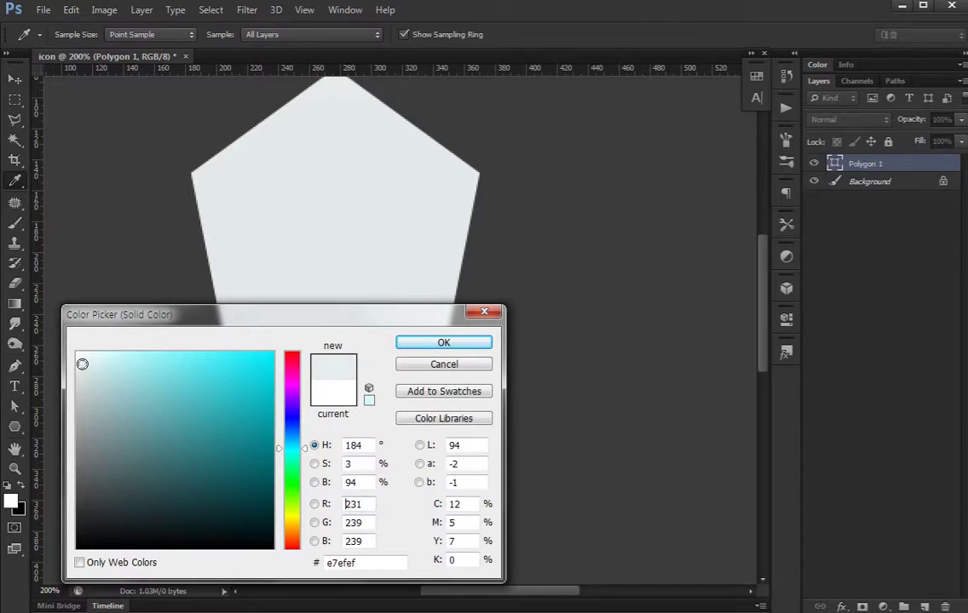
pyautogui.click(443, 346)
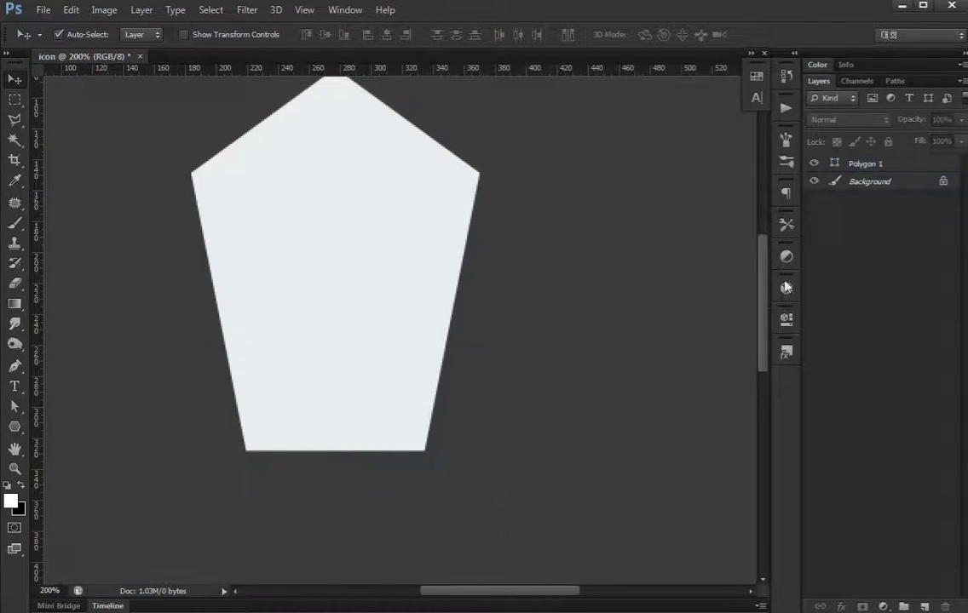
# Duplicate the pentagon and cut the copy down to its right half
pyautogui.press('a')
pyautogui.click(473, 256)
pyautogui.hotkey('ctrl', 'j')
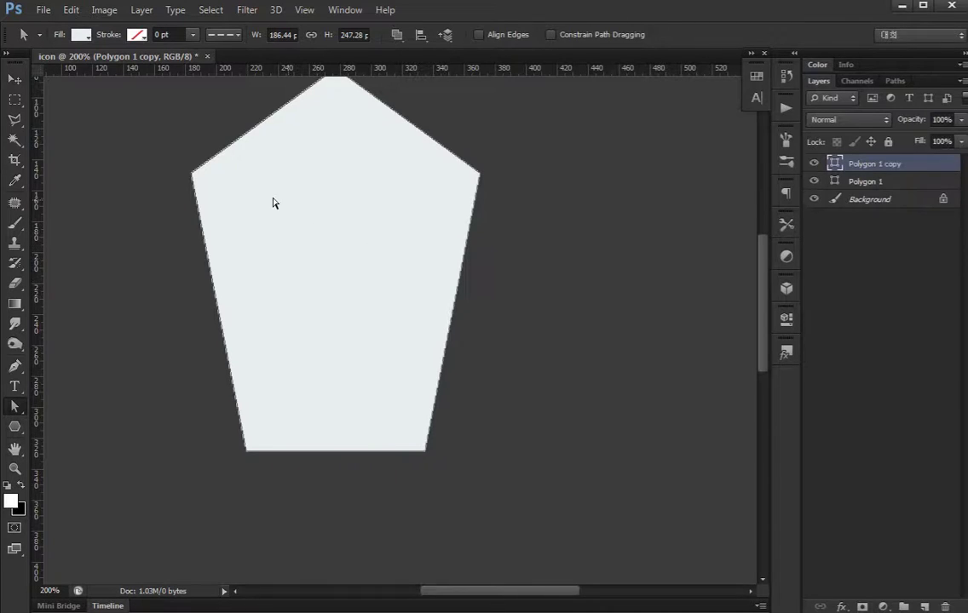
pyautogui.moveTo(288, 399); pyautogui.dragTo(201, 504)
pyautogui.press('p')
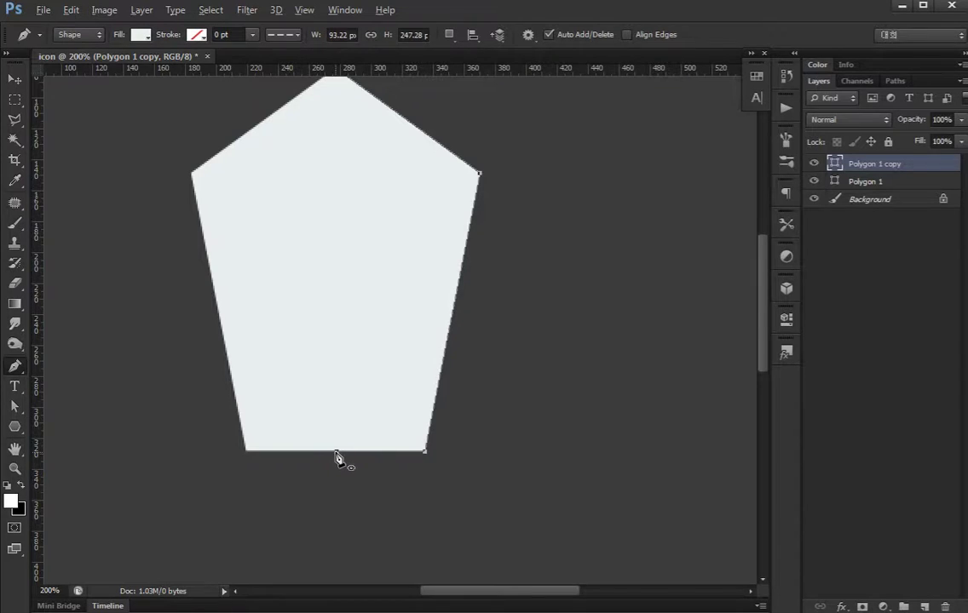
pyautogui.scroll(1, 328, 264)
pyautogui.click(331, 122)
pyautogui.scroll(-1, 330, 159)
pyautogui.press('a')
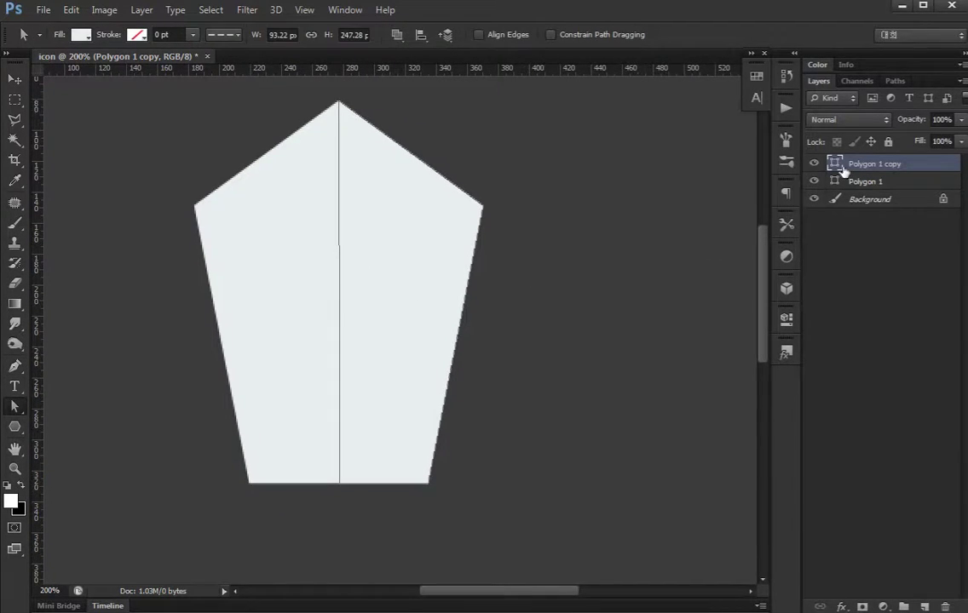
# Give the right-half copy a slightly darker blue-grey fill
pyautogui.doubleClick(835, 165)
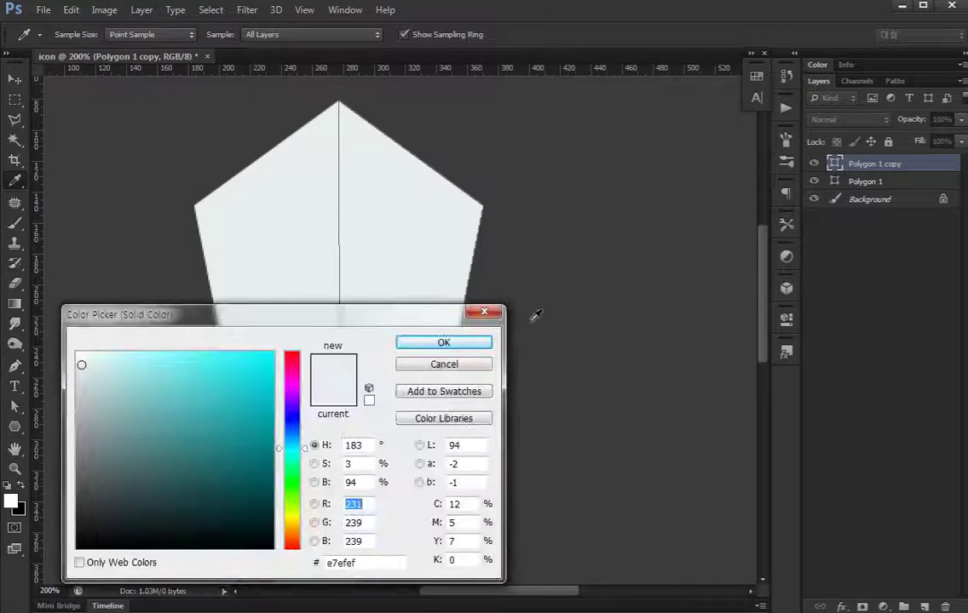
pyautogui.click(87, 375)
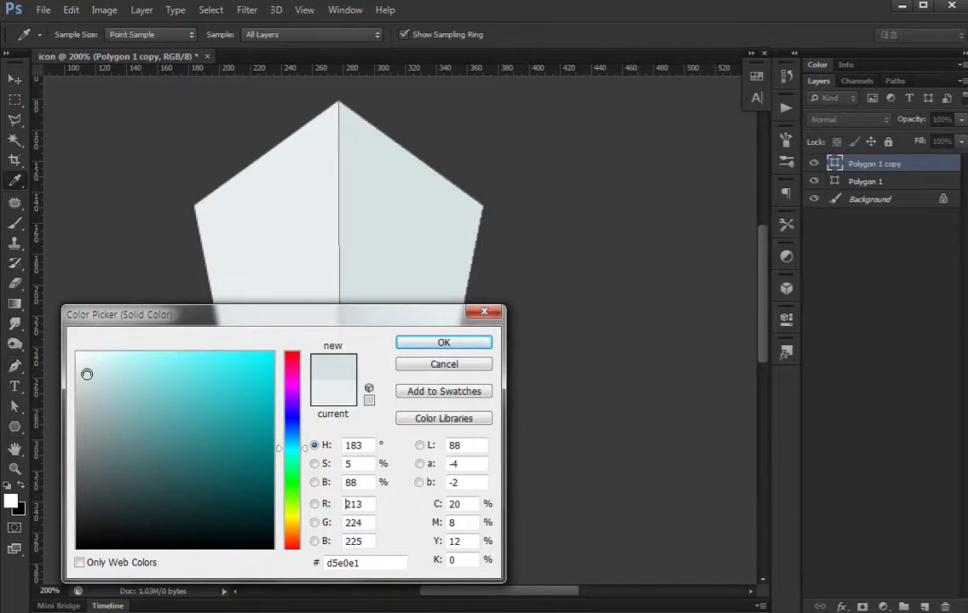
pyautogui.click(90, 374)
pyautogui.click(444, 342)
pyautogui.press('v')
pyautogui.click(895, 415)
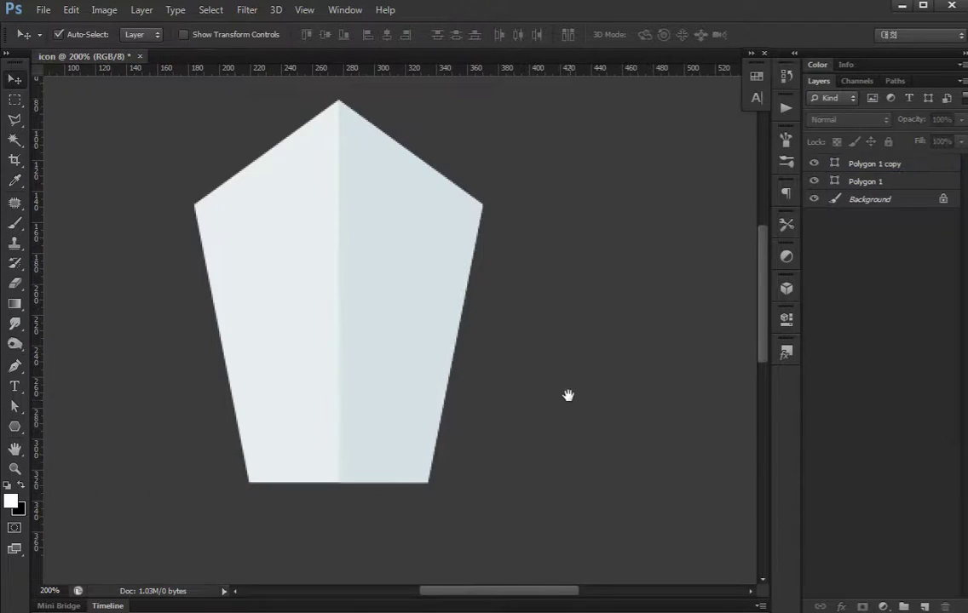
# Select both blade halves and merge them into one shape layer
pyautogui.moveTo(420, 467); pyautogui.dragTo(433, 433)
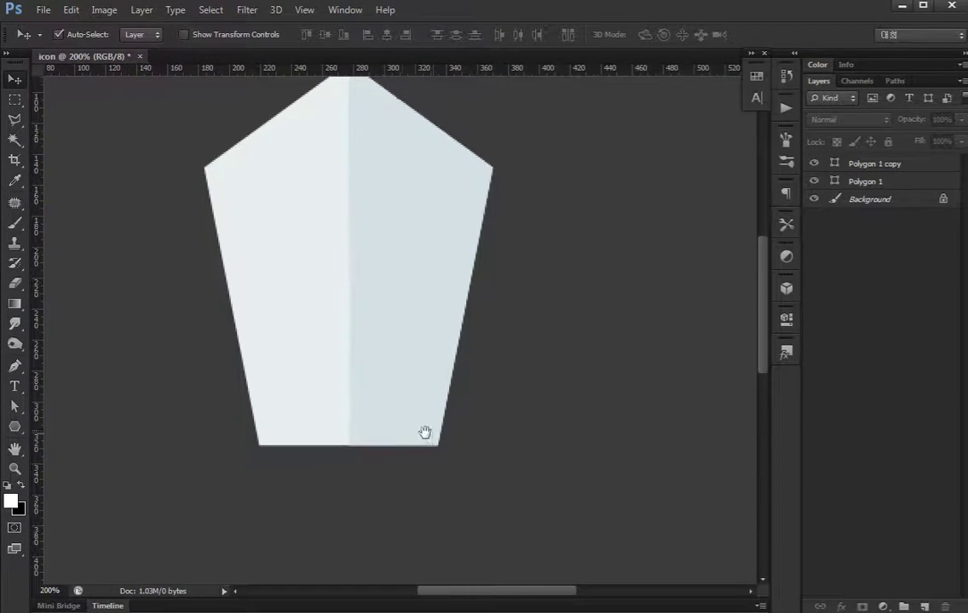
pyautogui.moveTo(343, 380)
pyautogui.mouseDown()
pyautogui.moveTo(342, 346)
pyautogui.moveTo(341, 441)
pyautogui.mouseUp()
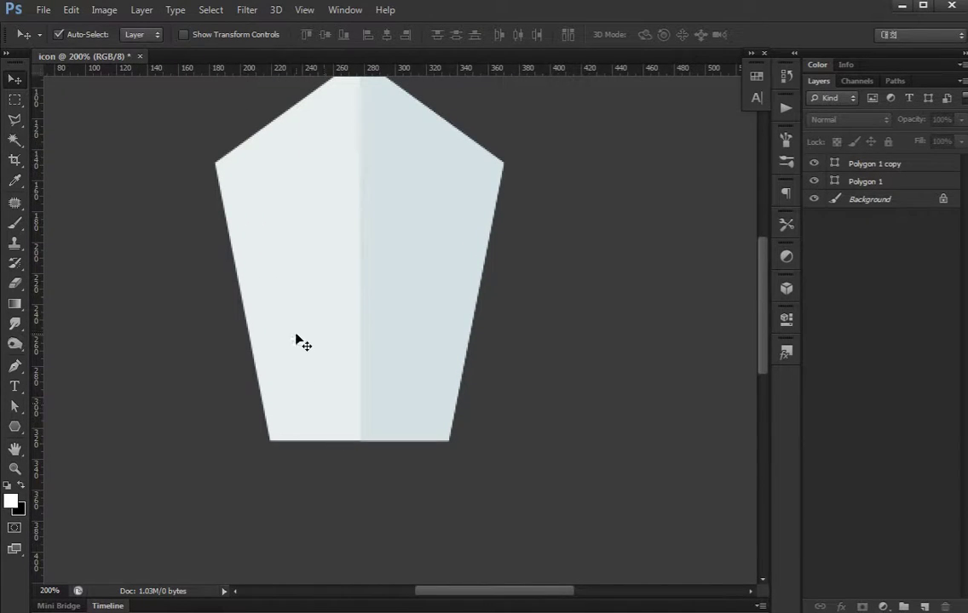
pyautogui.scroll(3, 357, 347)
pyautogui.click(259, 363)
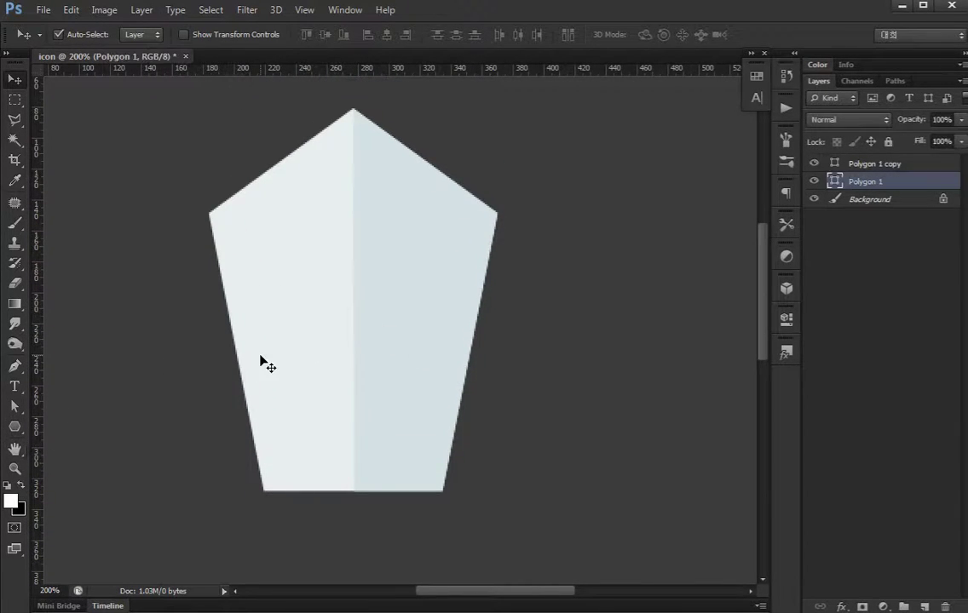
pyautogui.click(388, 359)
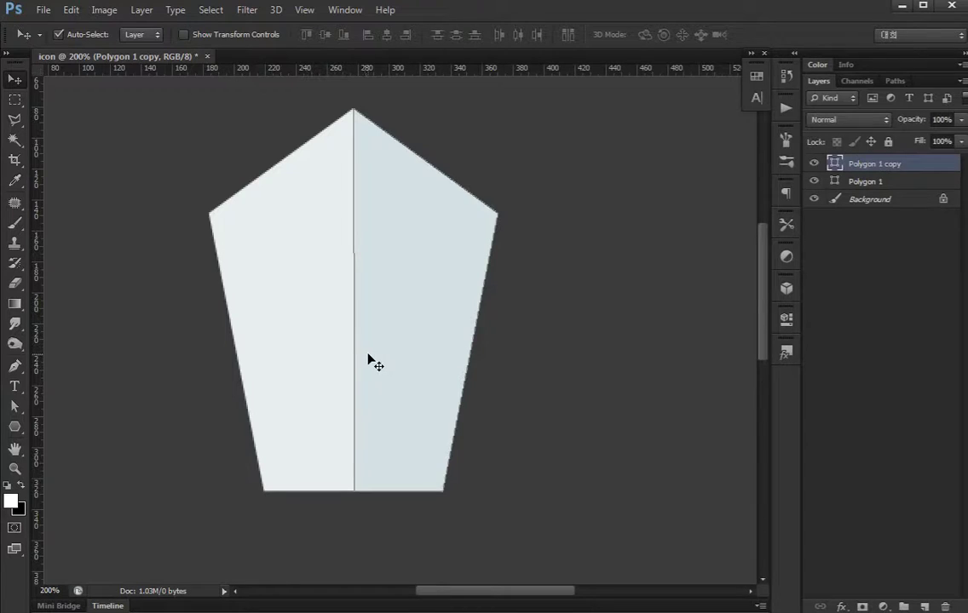
pyautogui.hotkey('ctrl', 'e')
pyautogui.click(14, 427)
# Draw a small square and rotate it 30° onto the blade's left edge
pyautogui.click(58, 428)
pyautogui.moveTo(149, 332); pyautogui.dragTo(200, 383)
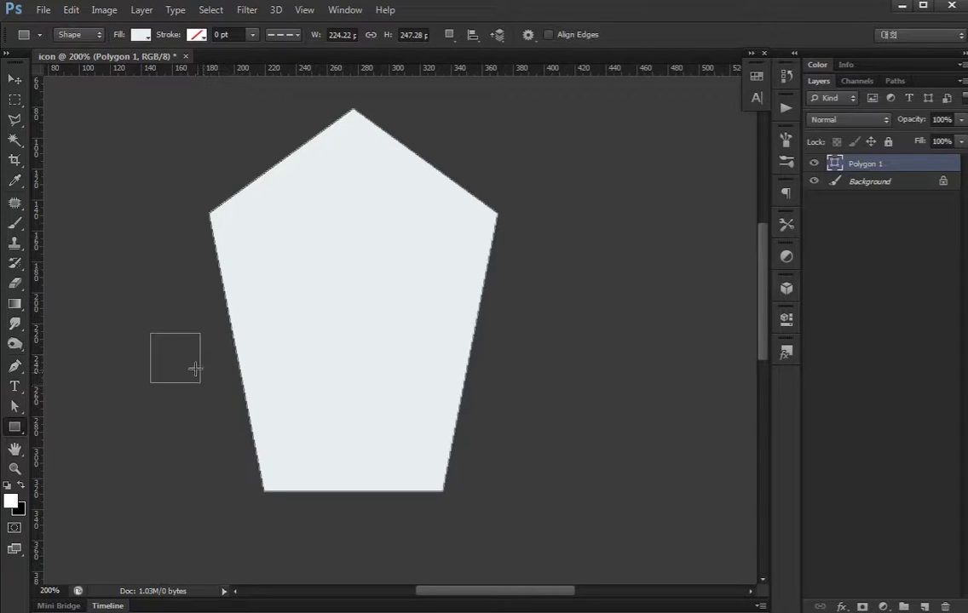
pyautogui.press('a')
pyautogui.click(192, 372)
pyautogui.hotkey('ctrl', 't')
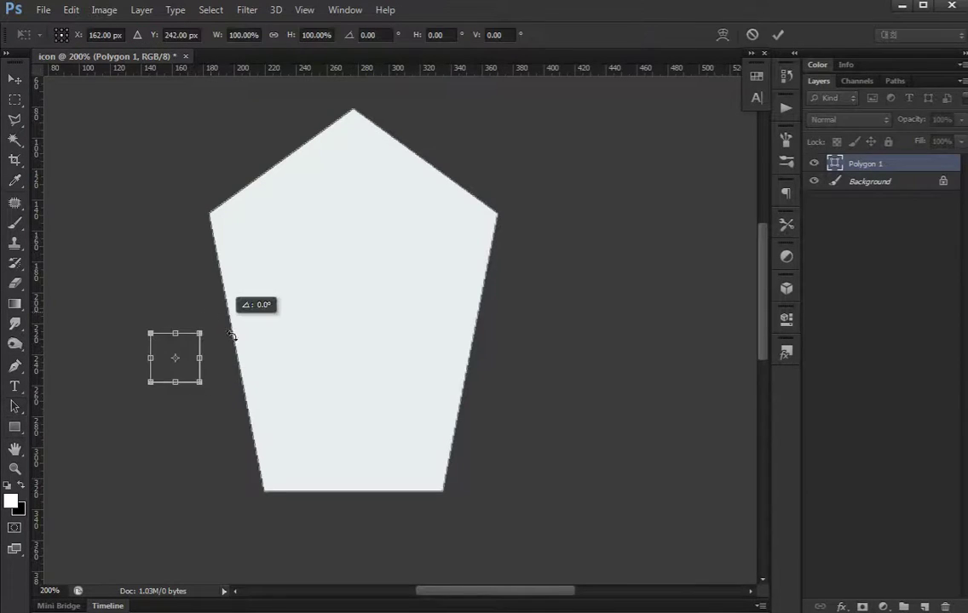
pyautogui.moveTo(231, 335)
pyautogui.mouseDown()
pyautogui.moveTo(231, 345)
pyautogui.moveTo(213, 297)
pyautogui.moveTo(232, 290)
pyautogui.mouseUp()
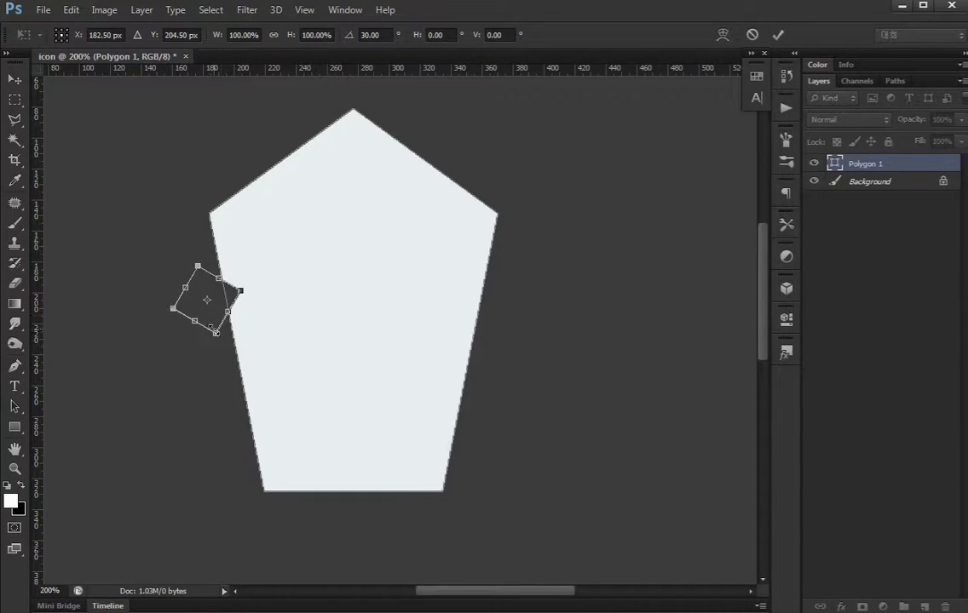
pyautogui.press('Return')
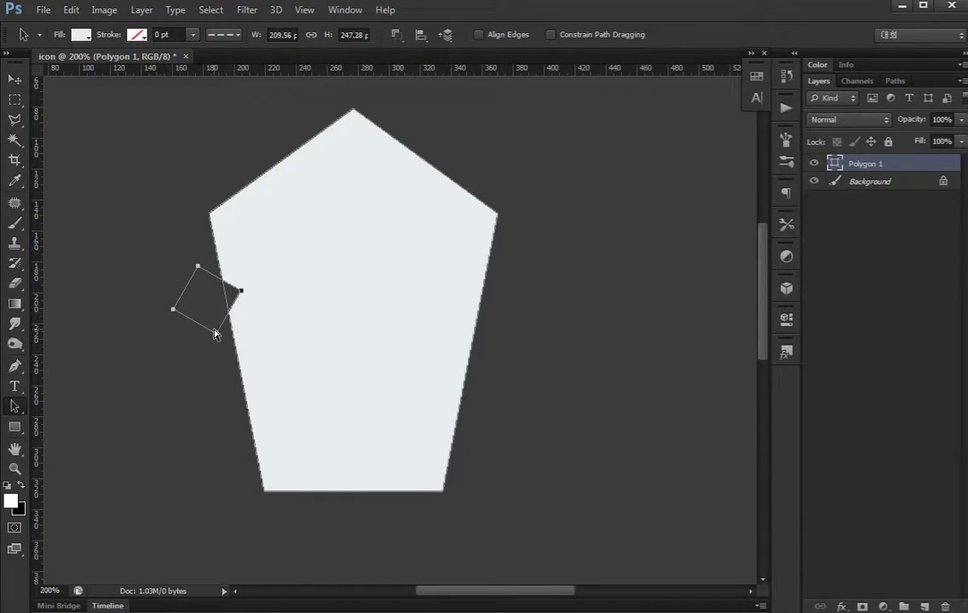
# Copy the rotated square lower on the left edge and onto the right edge, notching three spots
pyautogui.moveTo(206, 309); pyautogui.dragTo(237, 437)
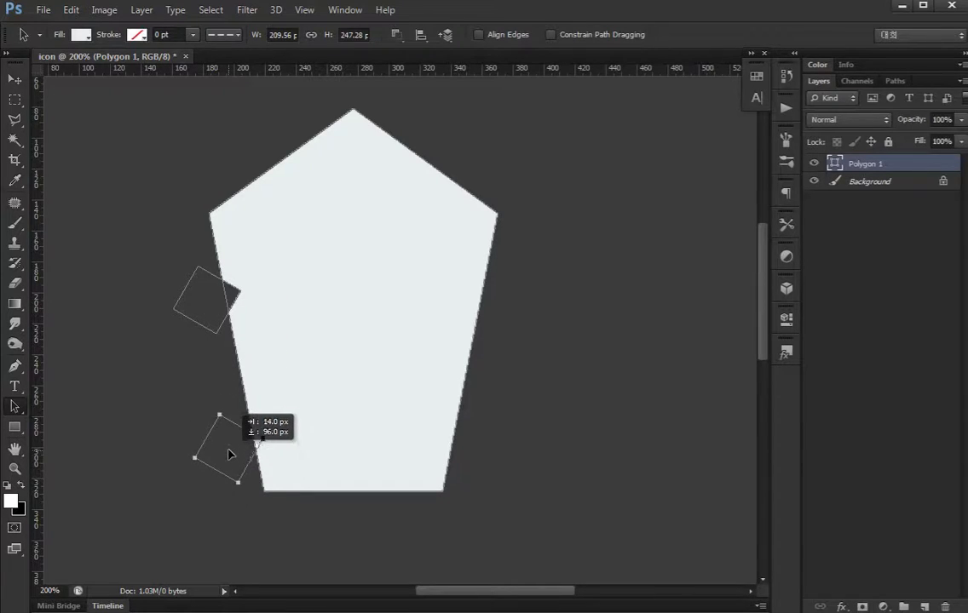
pyautogui.moveTo(237, 437)
pyautogui.mouseDown()
pyautogui.moveTo(231, 453)
pyautogui.moveTo(488, 434)
pyautogui.mouseUp()
pyautogui.hotkey('ctrl', 't')
pyautogui.moveTo(573, 404); pyautogui.dragTo(579, 426)
pyautogui.moveTo(495, 415)
pyautogui.mouseDown()
pyautogui.moveTo(486, 403)
pyautogui.moveTo(492, 364)
pyautogui.mouseUp()
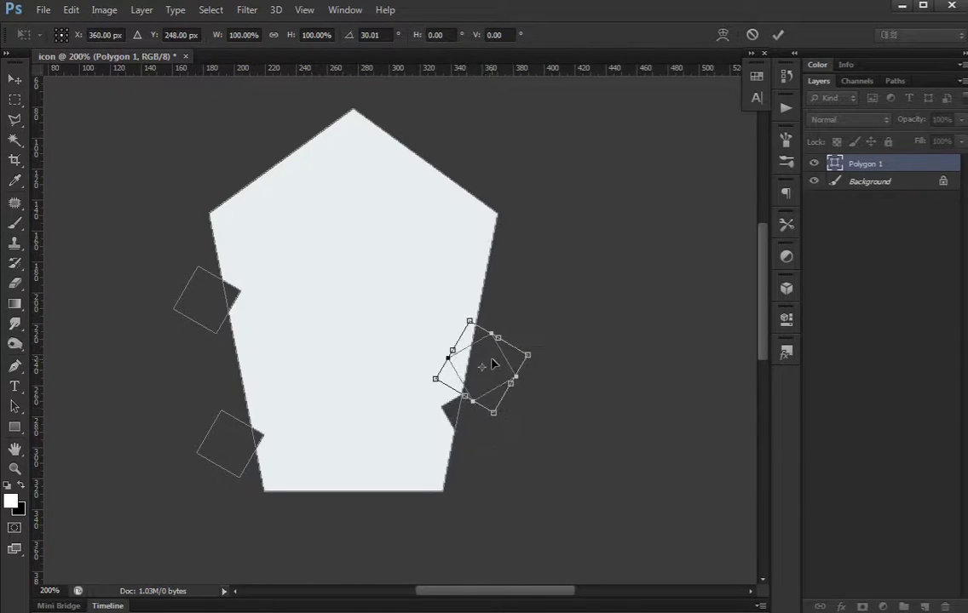
pyautogui.press('Return')
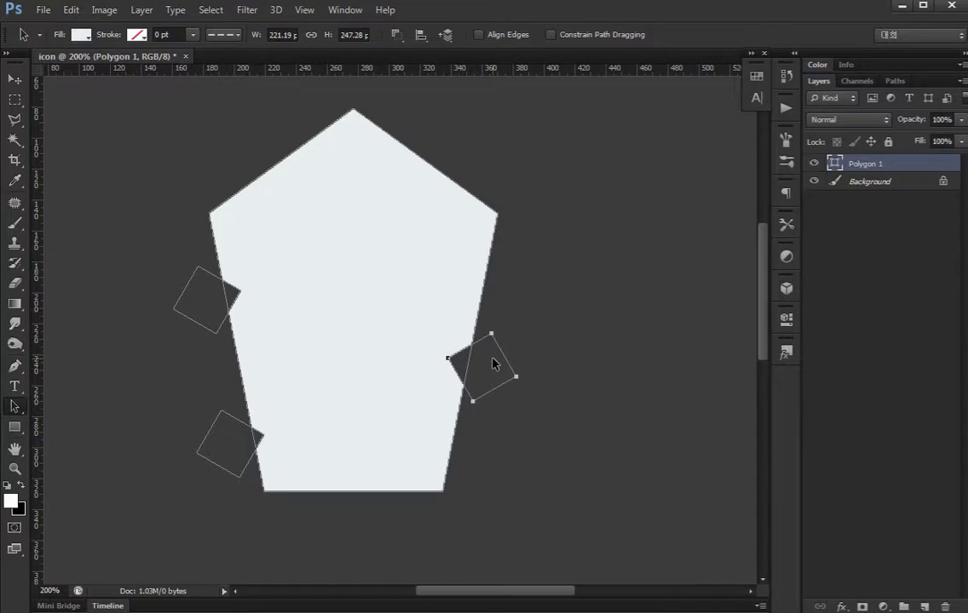
pyautogui.press('Return')
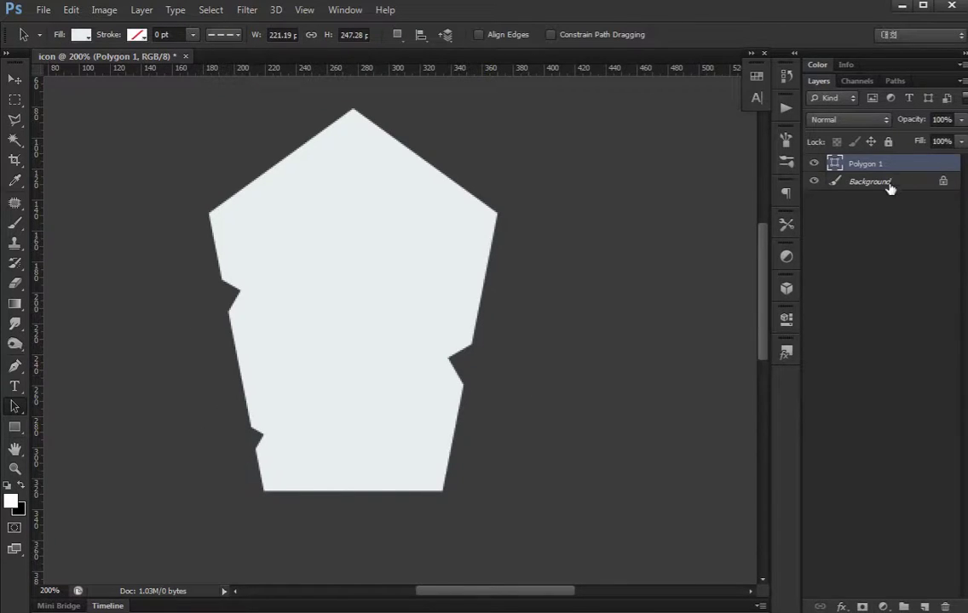
pyautogui.hotkey('ctrl', 'z')
pyautogui.hotkey('ctrl', 'z')
pyautogui.hotkey('ctrl', 'z')
pyautogui.hotkey('ctrl', 'z')
pyautogui.hotkey('ctrl', 'z')
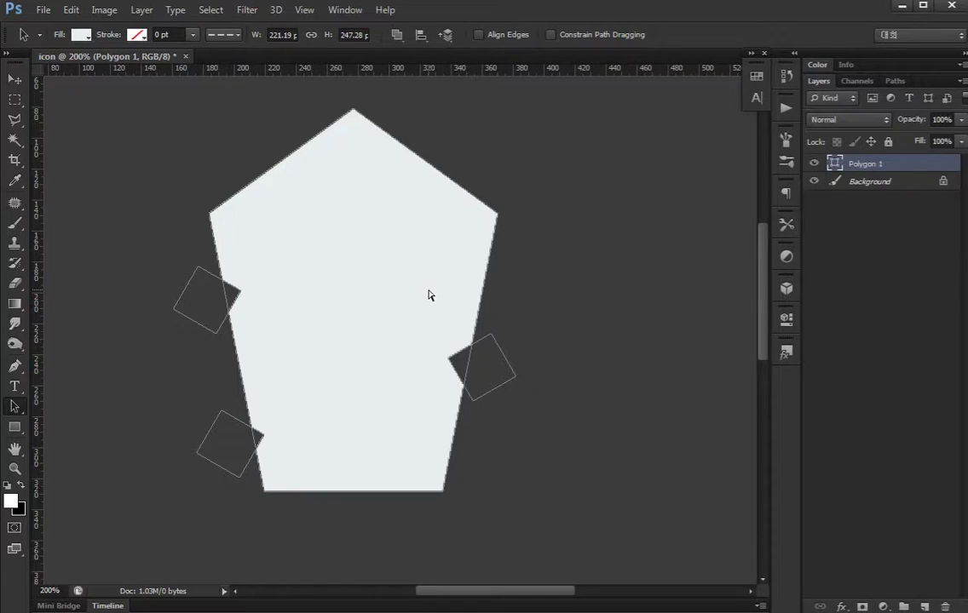
# Duplicate the notched blade, delete the copy's left points, and close it down the centre
pyautogui.hotkey('ctrl', 'j')
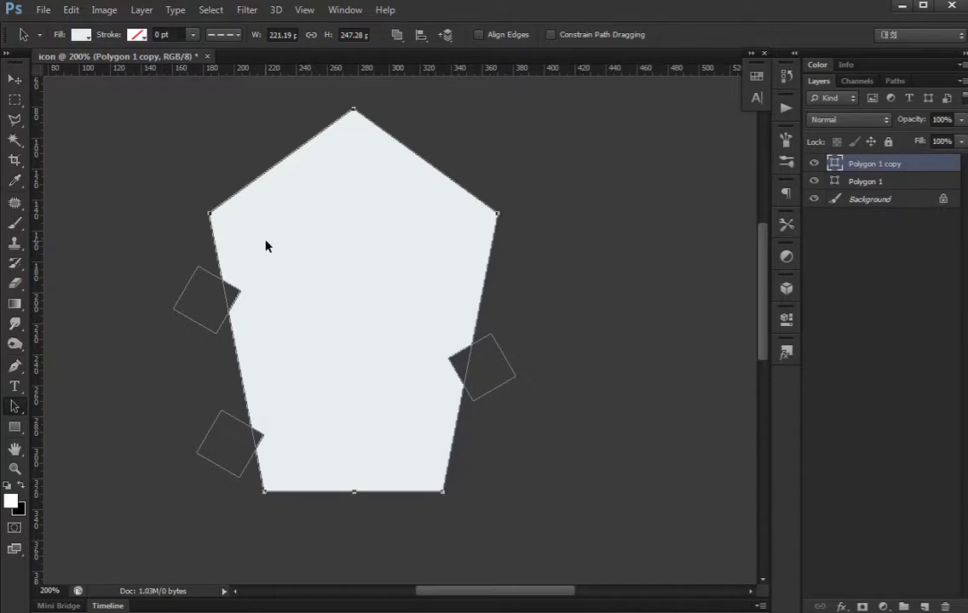
pyautogui.moveTo(275, 198); pyautogui.dragTo(140, 548)
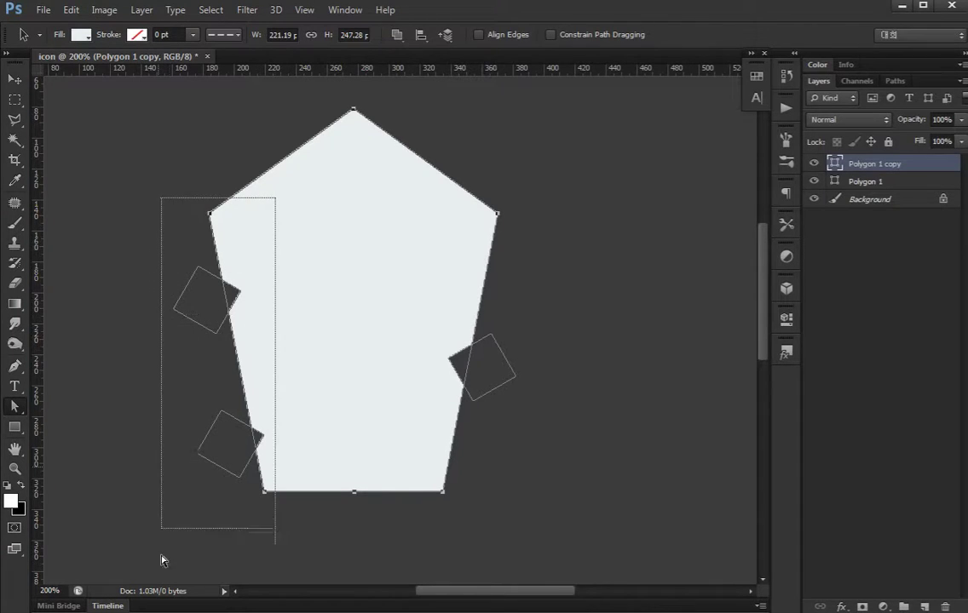
pyautogui.press('Delete')
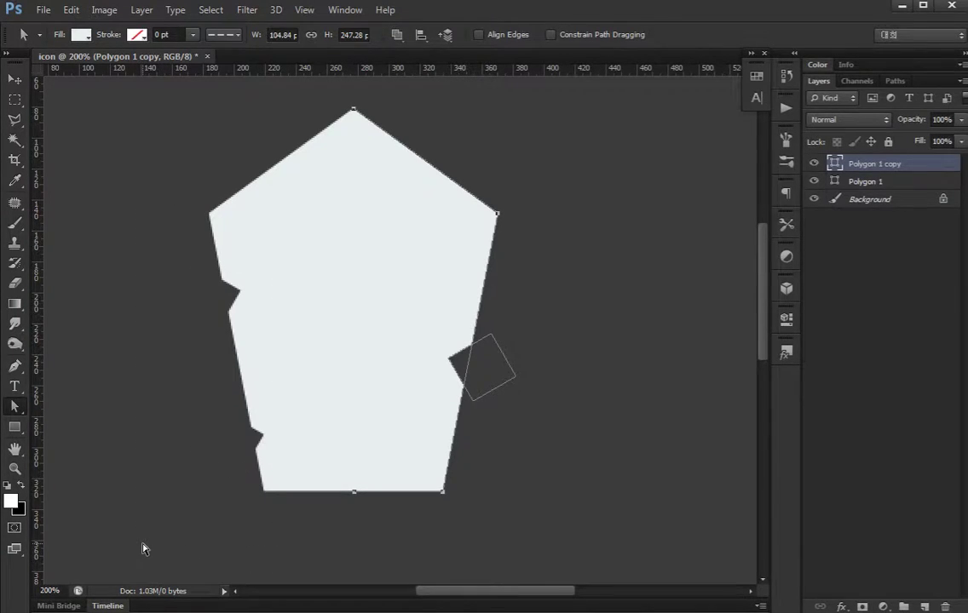
pyautogui.press('p')
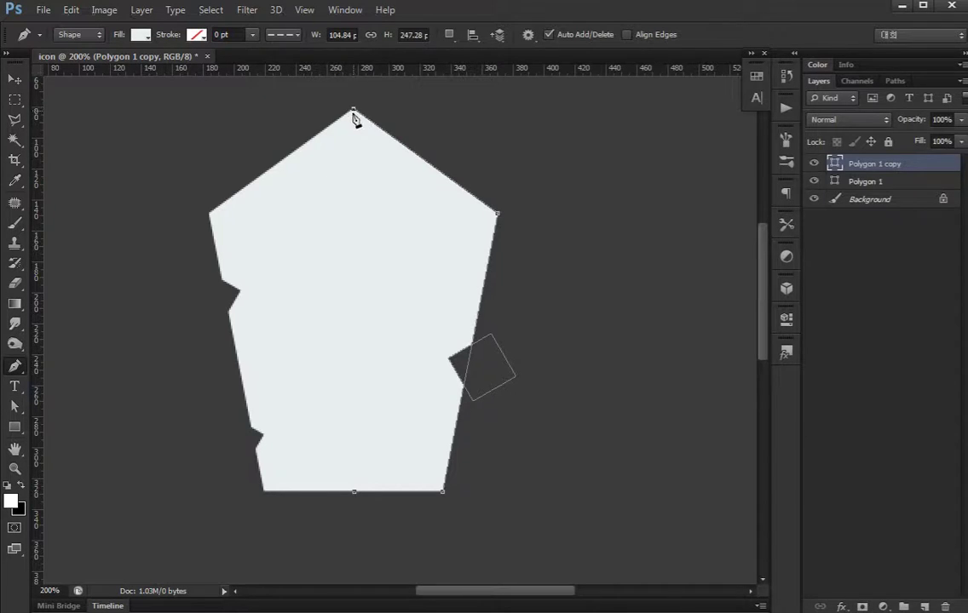
pyautogui.click(353, 492)
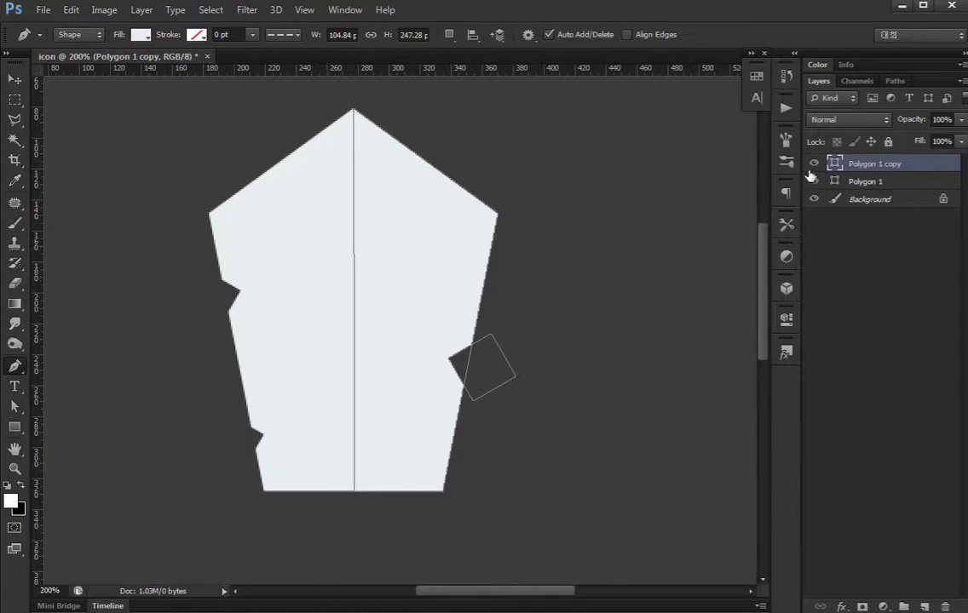
# Fill the right-half copy with #a1b8b9 and set its layer opacity to 40%
pyautogui.doubleClick(834, 163)
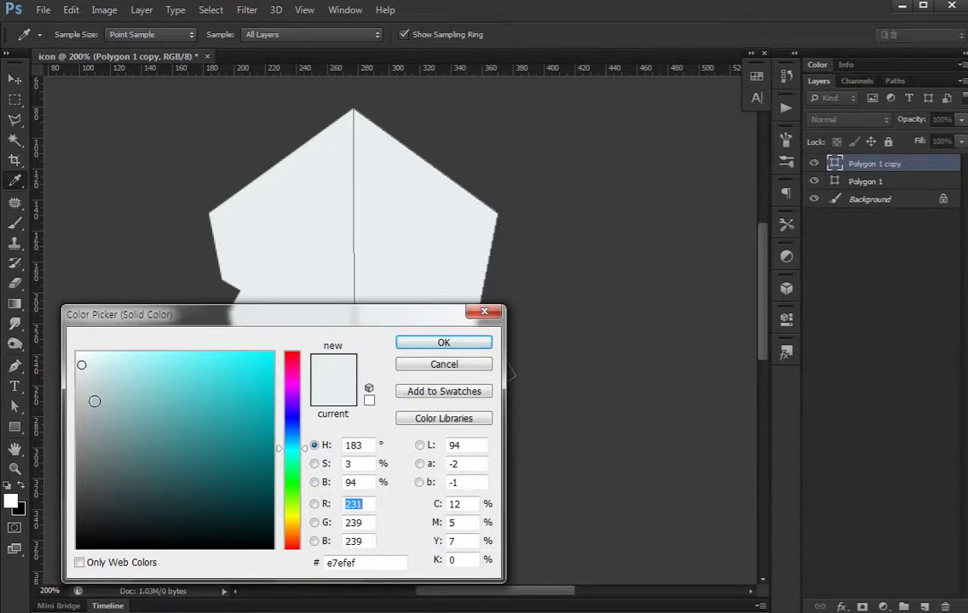
pyautogui.click(420, 341)
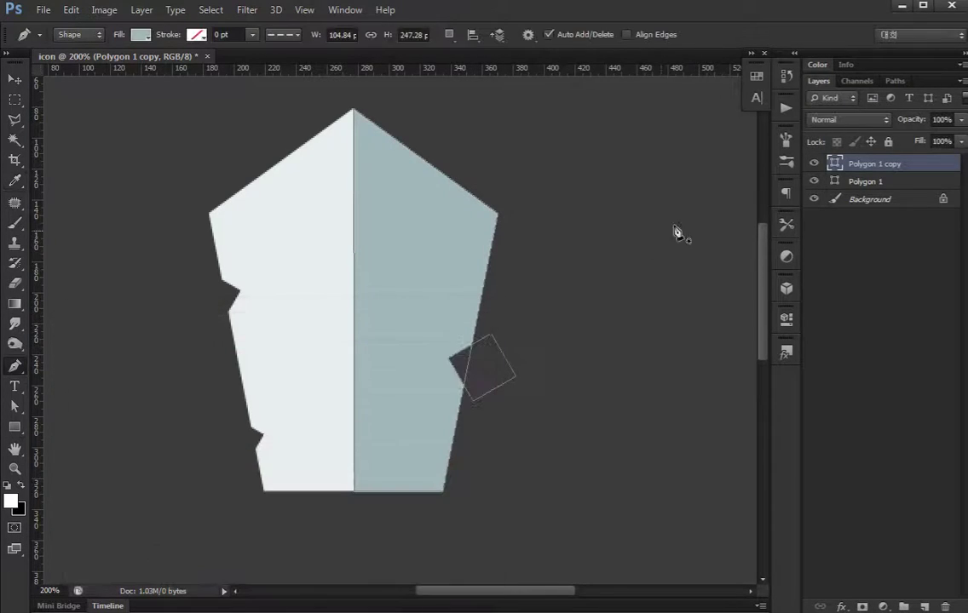
pyautogui.click(951, 120)
pyautogui.write('60')
pyautogui.press('Return')
pyautogui.click(919, 128)
pyautogui.write('40')
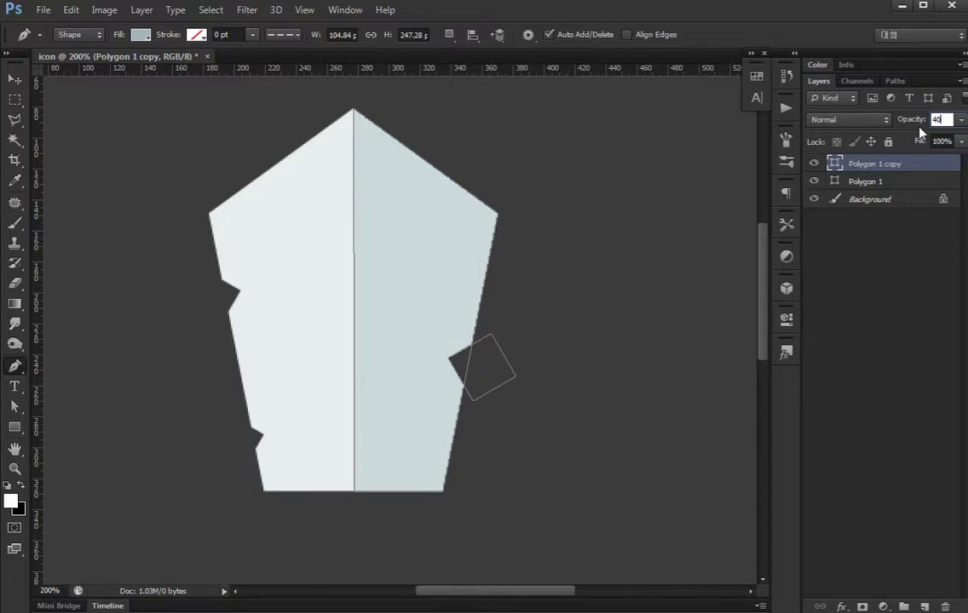
pyautogui.click(872, 300)
pyautogui.press('v')
pyautogui.moveTo(434, 458); pyautogui.dragTo(443, 382)
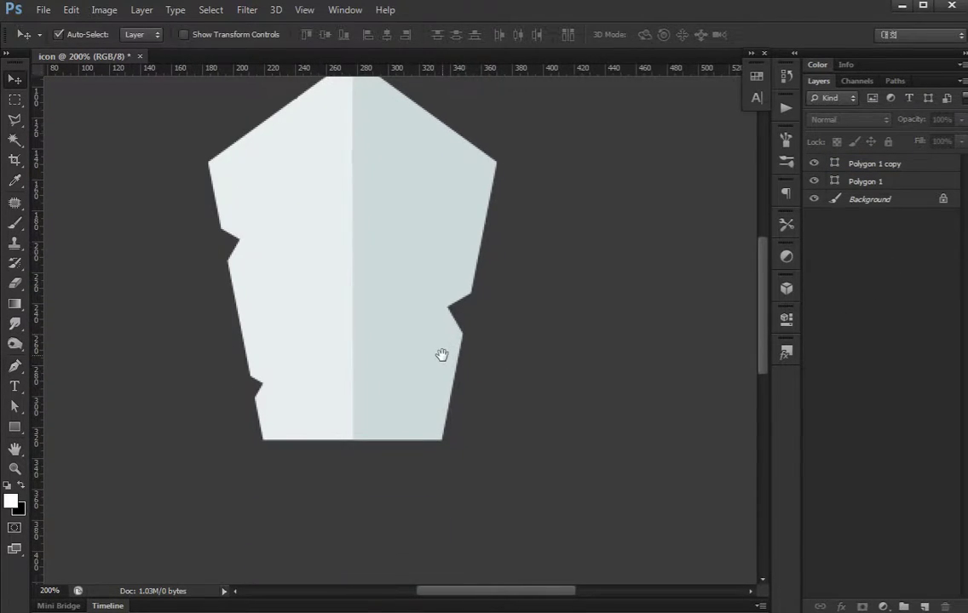
# Draw a wide white rectangle and shift it left under the blade's base
pyautogui.hotkey('ctrl', '-')
pyautogui.hotkey('ctrl', '-')
pyautogui.hotkey('ctrl', '+')
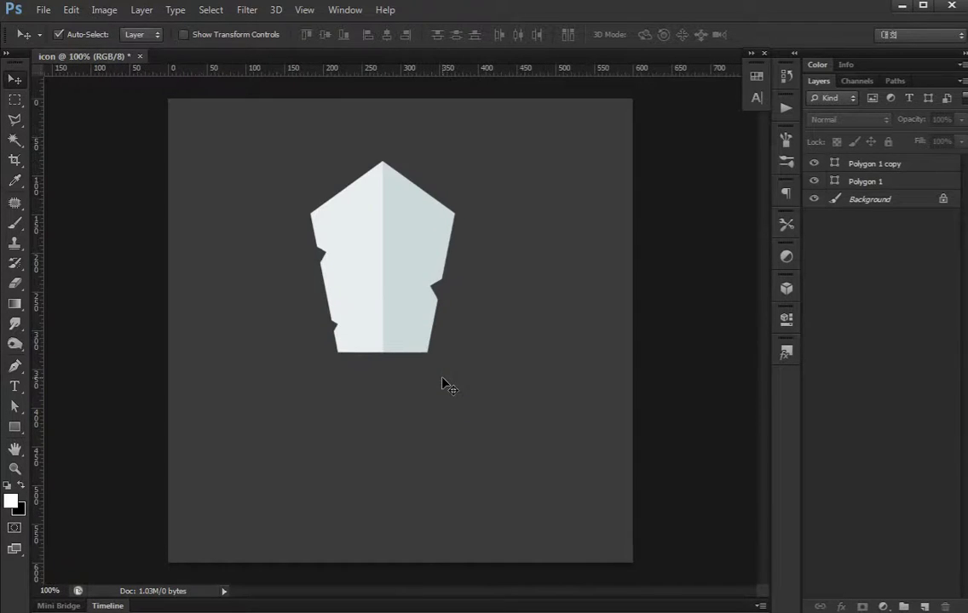
pyautogui.hotkey('ctrl', '+')
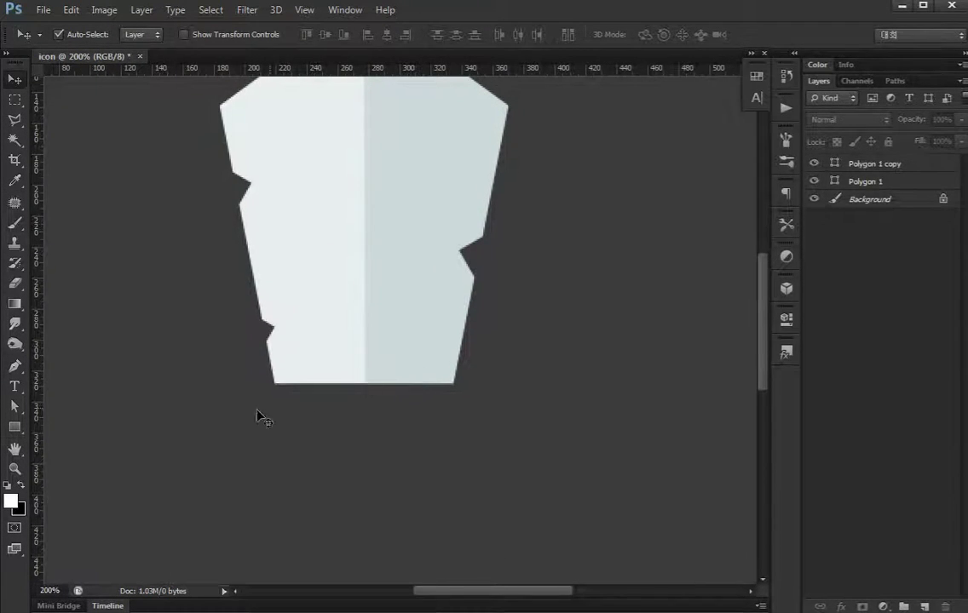
pyautogui.click(15, 427)
pyautogui.moveTo(248, 378); pyautogui.dragTo(508, 456)
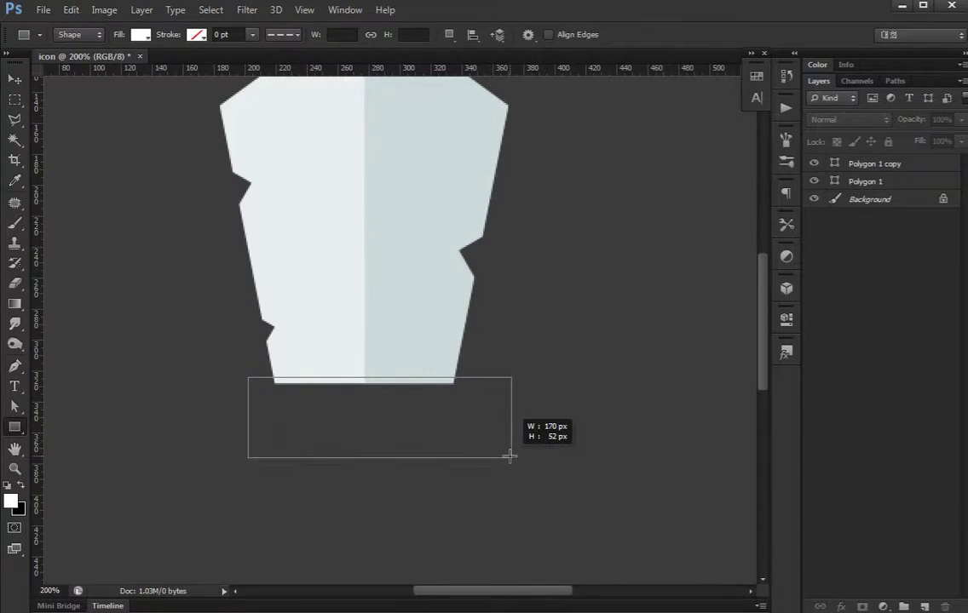
pyautogui.press('v')
pyautogui.moveTo(468, 432)
pyautogui.mouseDown()
pyautogui.moveTo(452, 433)
pyautogui.moveTo(429, 403)
pyautogui.mouseUp()
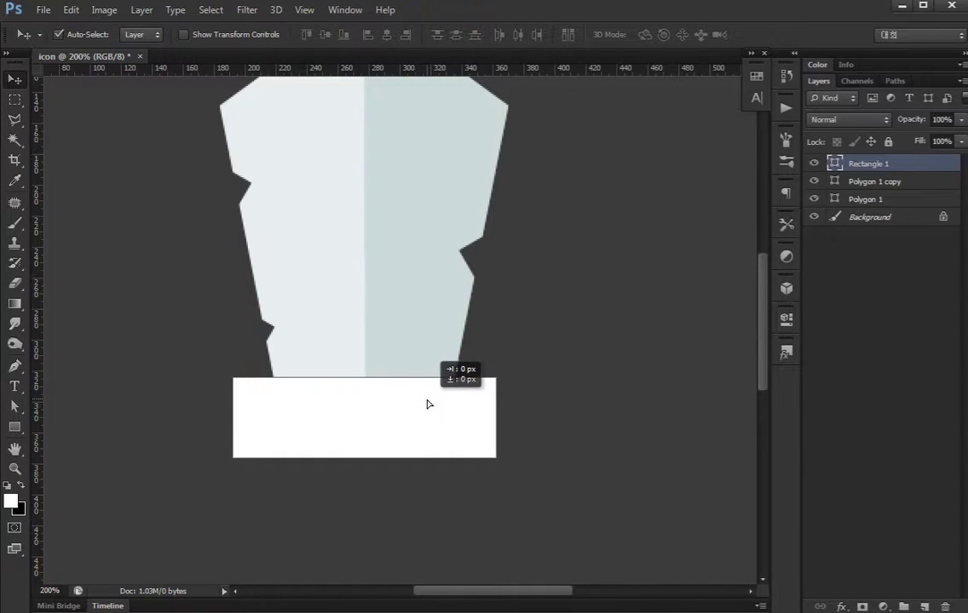
# Move the rectangle layer beneath both blade layers and nudge it up against the blade
pyautogui.moveTo(872, 164)
pyautogui.mouseDown()
pyautogui.moveTo(890, 215)
pyautogui.moveTo(905, 207)
pyautogui.mouseUp()
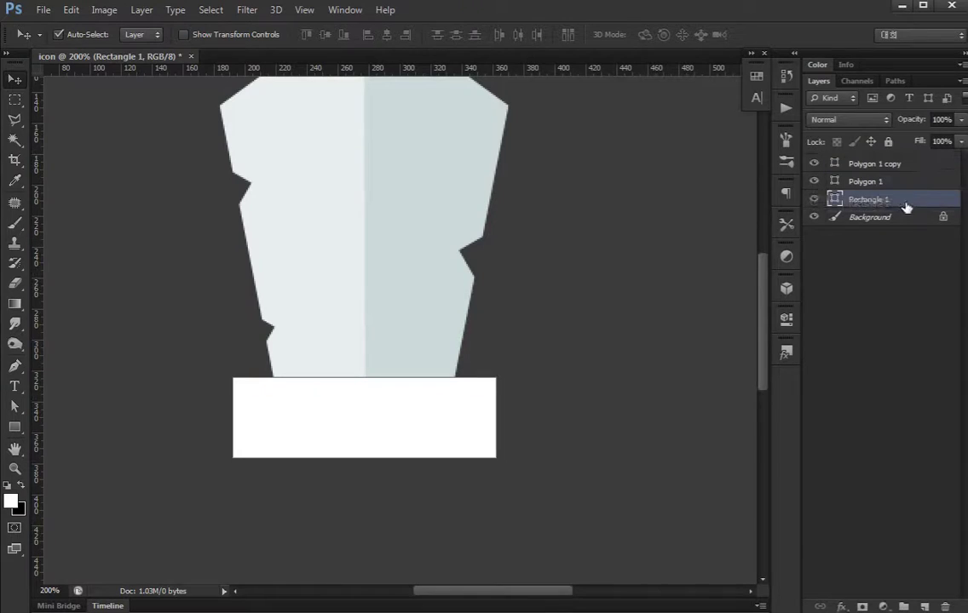
pyautogui.click(865, 182)
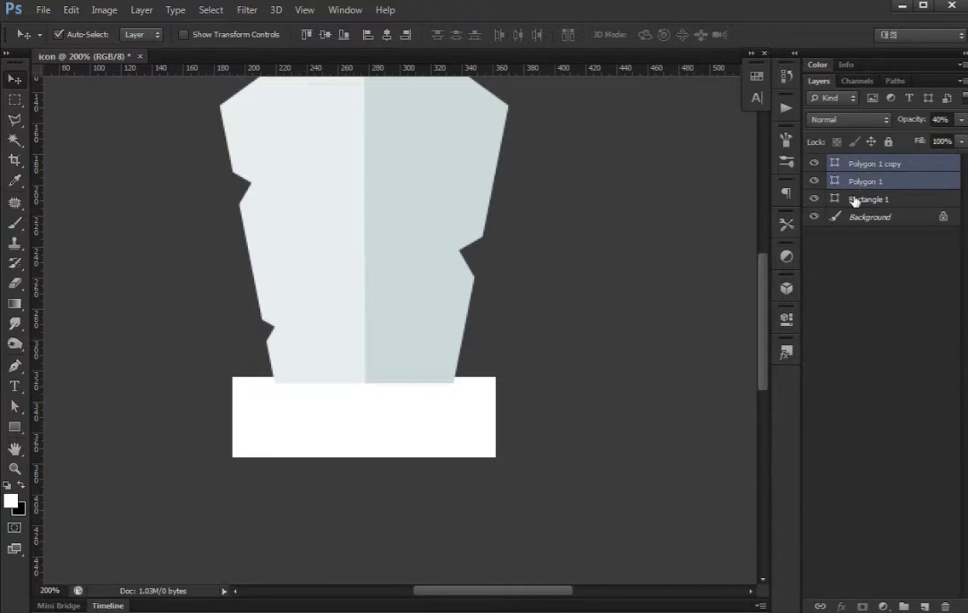
pyautogui.click(857, 205)
pyautogui.click(814, 200)
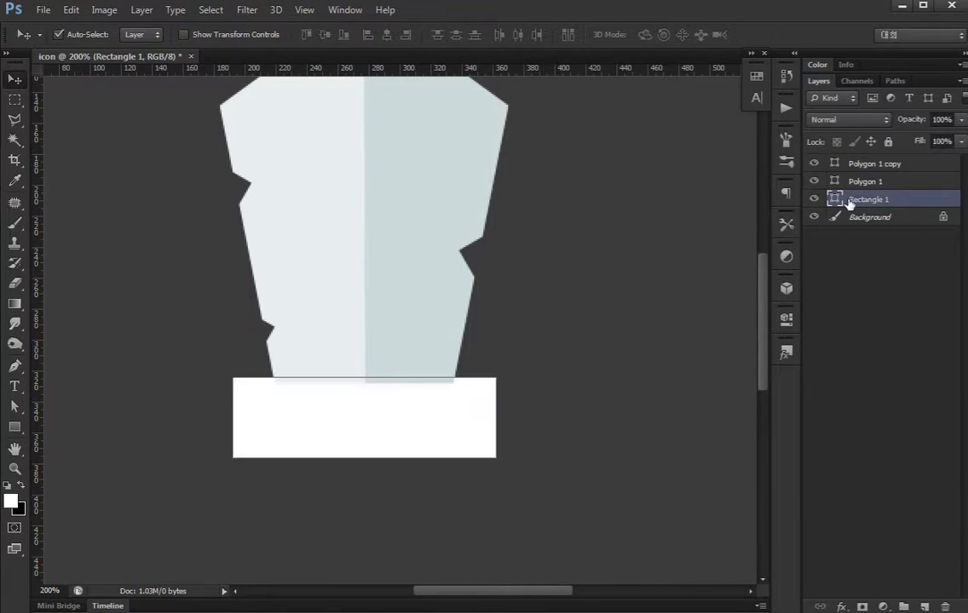
pyautogui.press('Up')
pyautogui.press('Up')
pyautogui.press('Up')
pyautogui.press('Up')
pyautogui.press('Up')
pyautogui.press('Up')
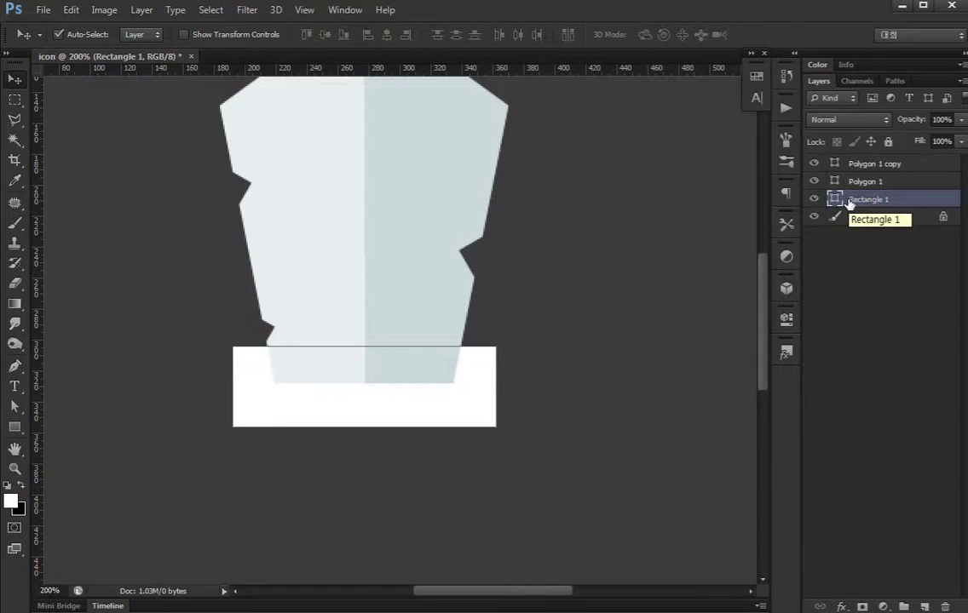
pyautogui.rightClick(367, 400)
pyautogui.click(364, 403)
# Warp the guard rectangle with the Inflate preset at a slight bend
pyautogui.hotkey('ctrl', 't')
pyautogui.rightClick(368, 402)
pyautogui.click(390, 519)
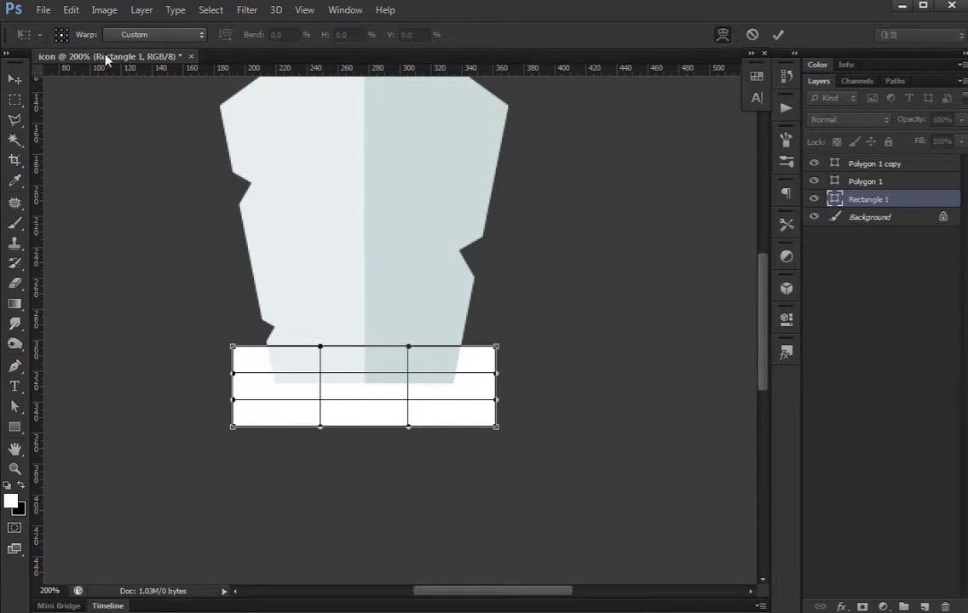
pyautogui.click(141, 34)
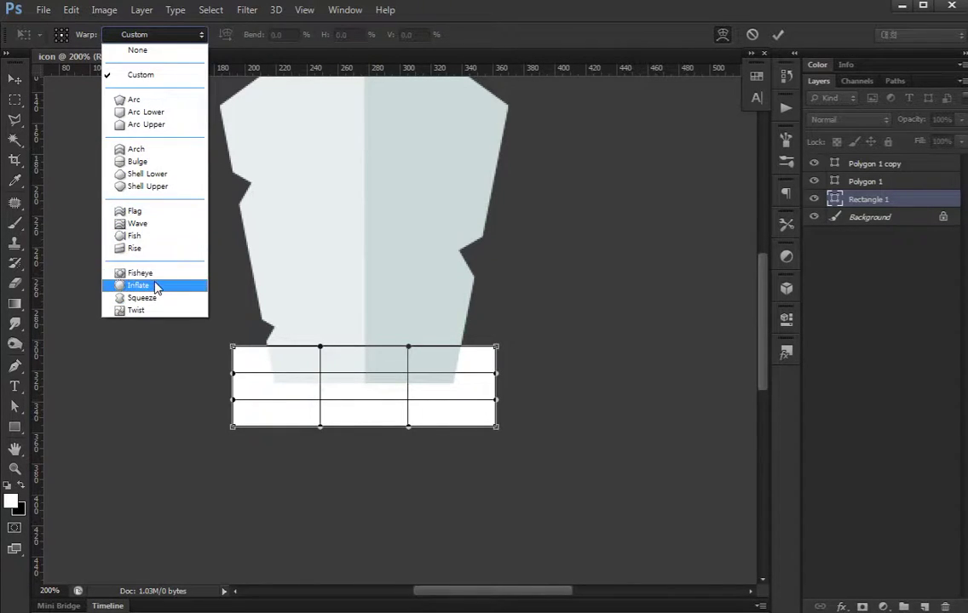
pyautogui.click(157, 288)
pyautogui.moveTo(364, 339); pyautogui.dragTo(364, 346)
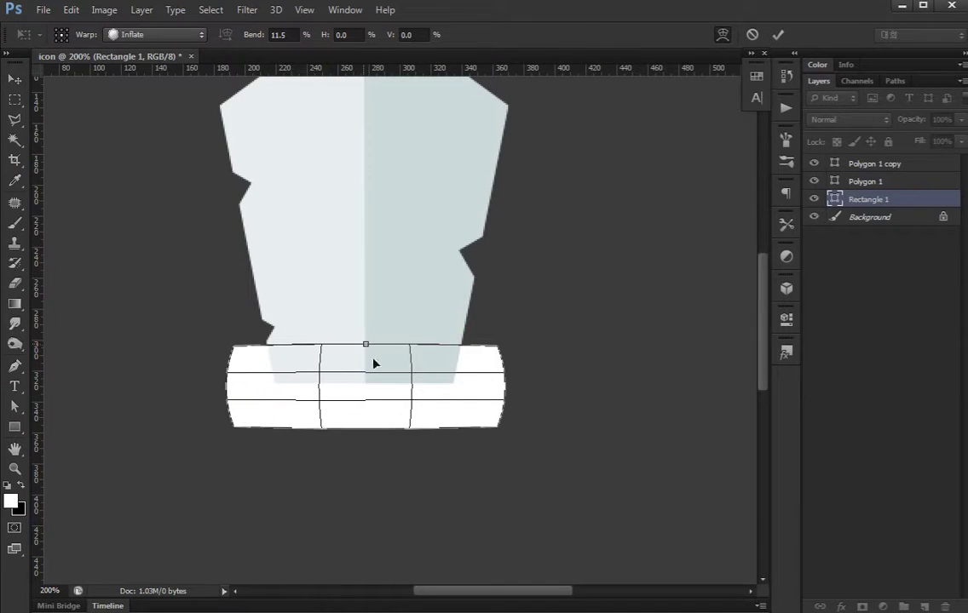
pyautogui.press('Return')
# Warp the guard path again, bowing its bottom edge downward
pyautogui.press('a')
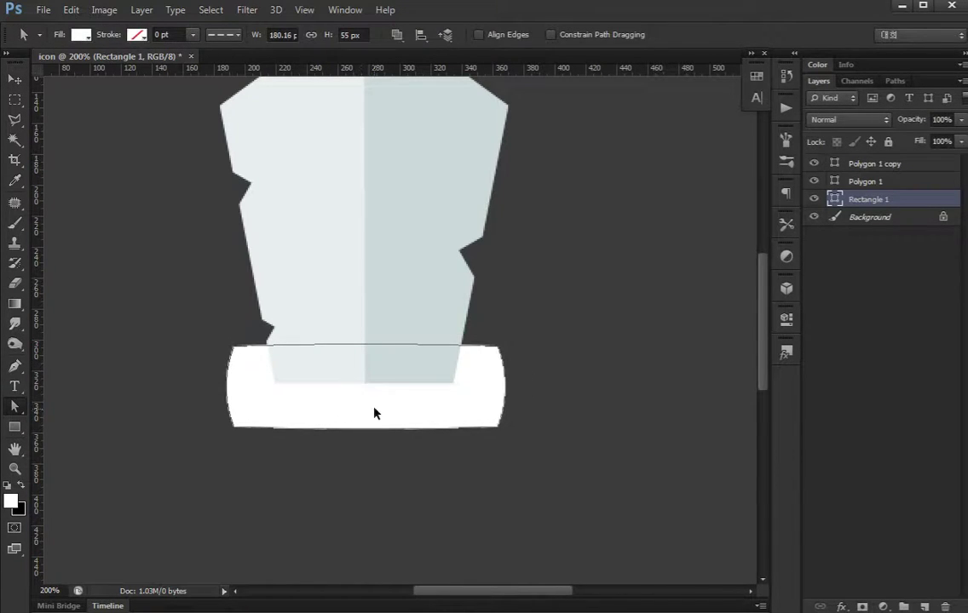
pyautogui.hotkey('ctrl', 't')
pyautogui.rightClick(367, 366)
pyautogui.click(400, 487)
pyautogui.moveTo(368, 355); pyautogui.dragTo(363, 354)
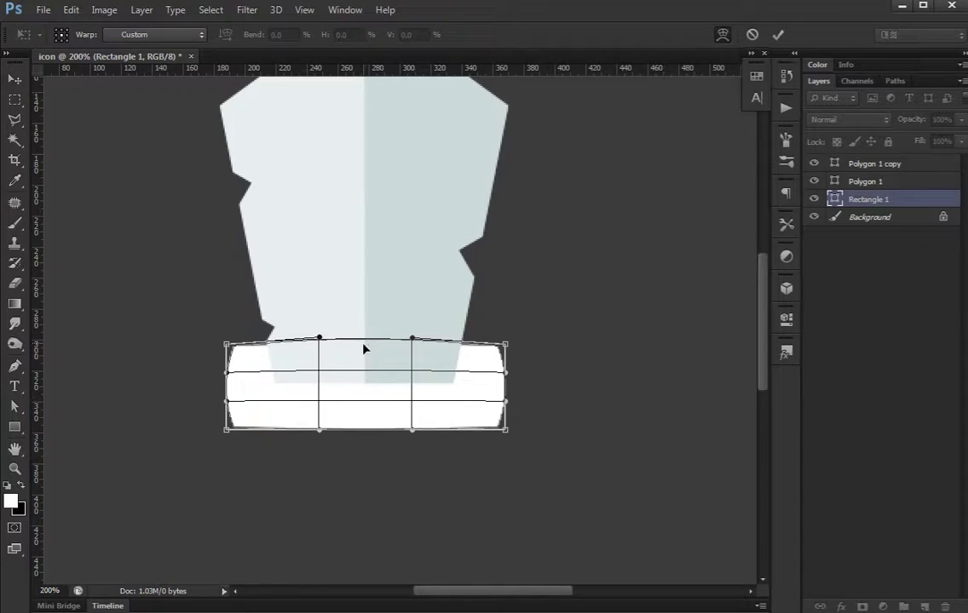
pyautogui.moveTo(368, 421); pyautogui.dragTo(366, 428)
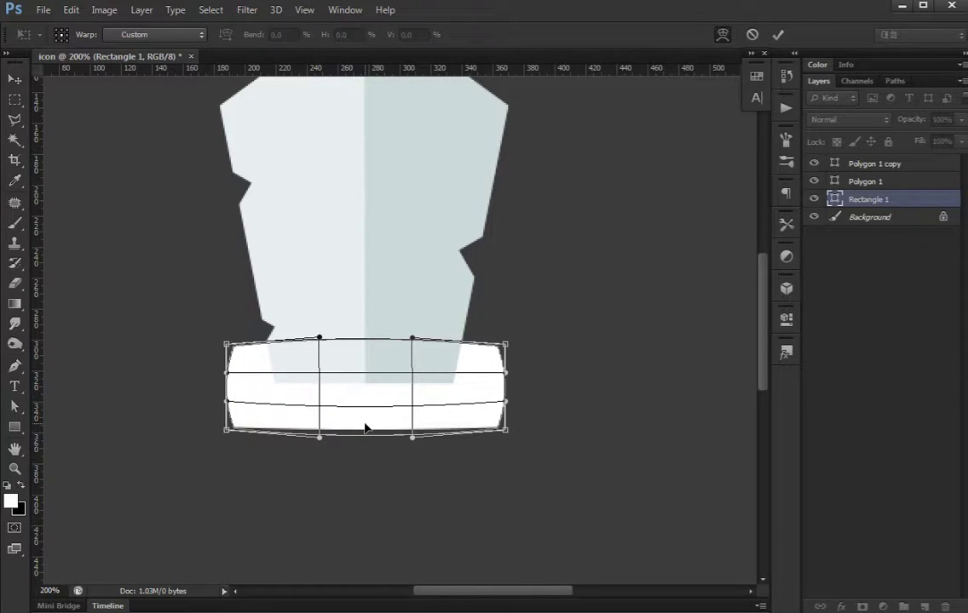
pyautogui.press('Return')
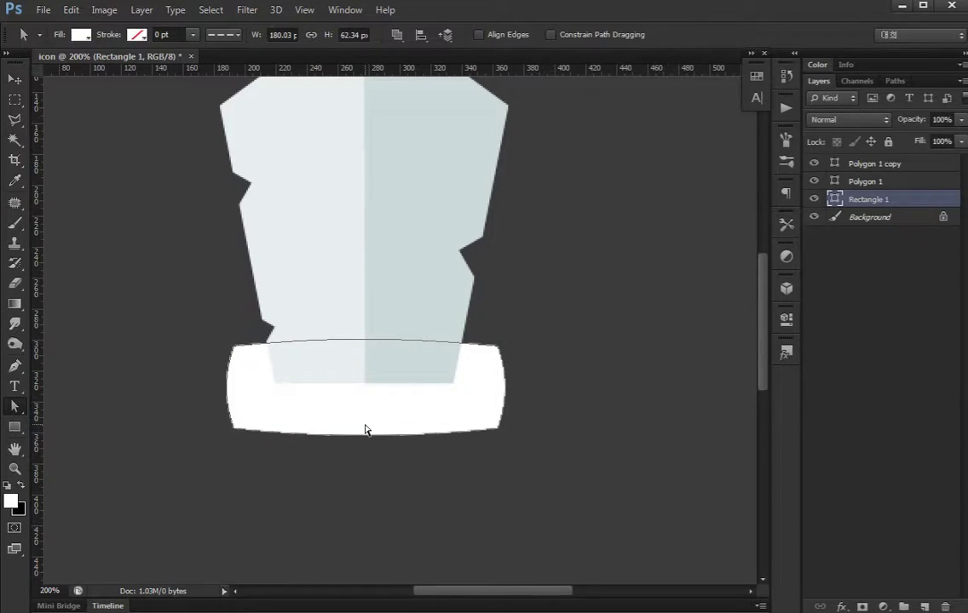
pyautogui.press('v')
pyautogui.hotkey('ctrl', 't')
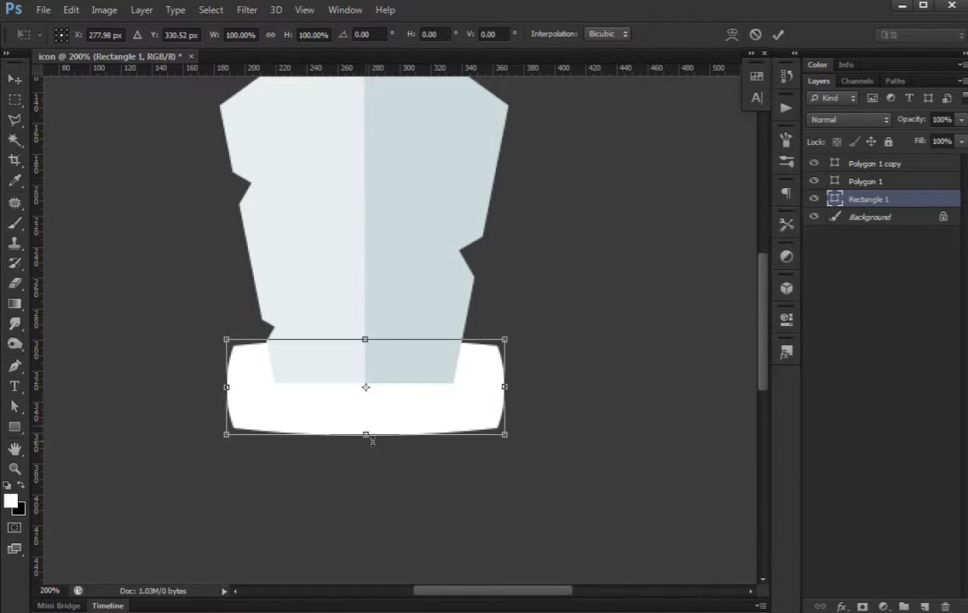
# Duplicate the guard band, nudge the copy down and place it beneath the original
pyautogui.press('Return')
pyautogui.hotkey('ctrl', 'j')
pyautogui.hotkey('shift', 'Down')
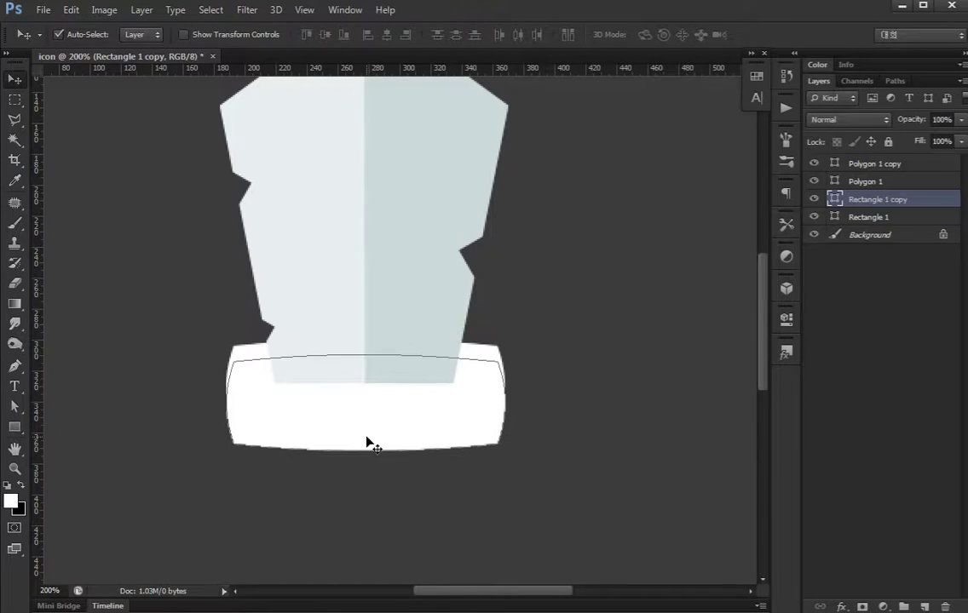
pyautogui.hotkey('shift', 'Down')
pyautogui.hotkey('shift', 'Down')
pyautogui.hotkey('ctrl', '[')
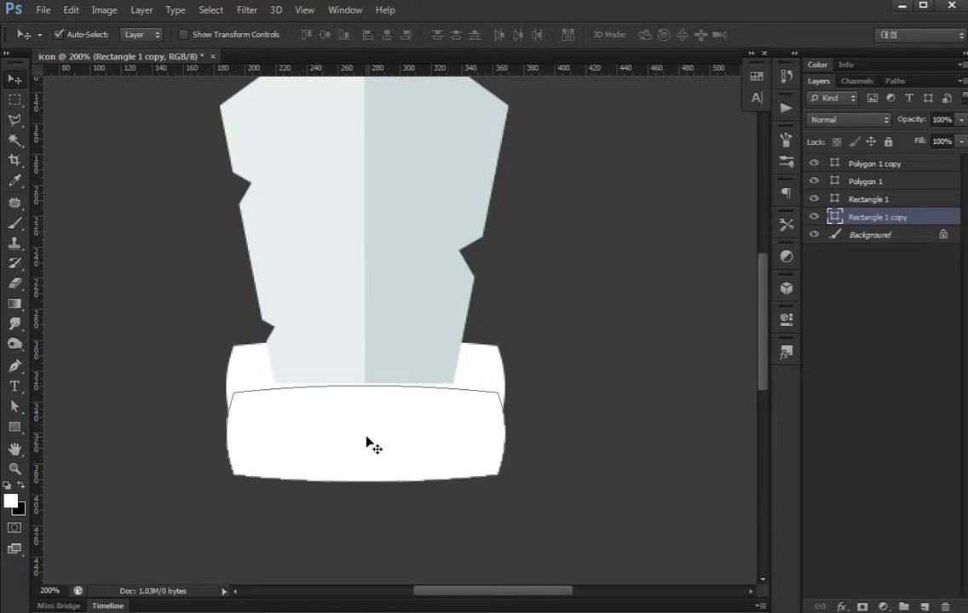
# Fill the lower guard copy with the darker gold c6a840
pyautogui.doubleClick(833, 220)
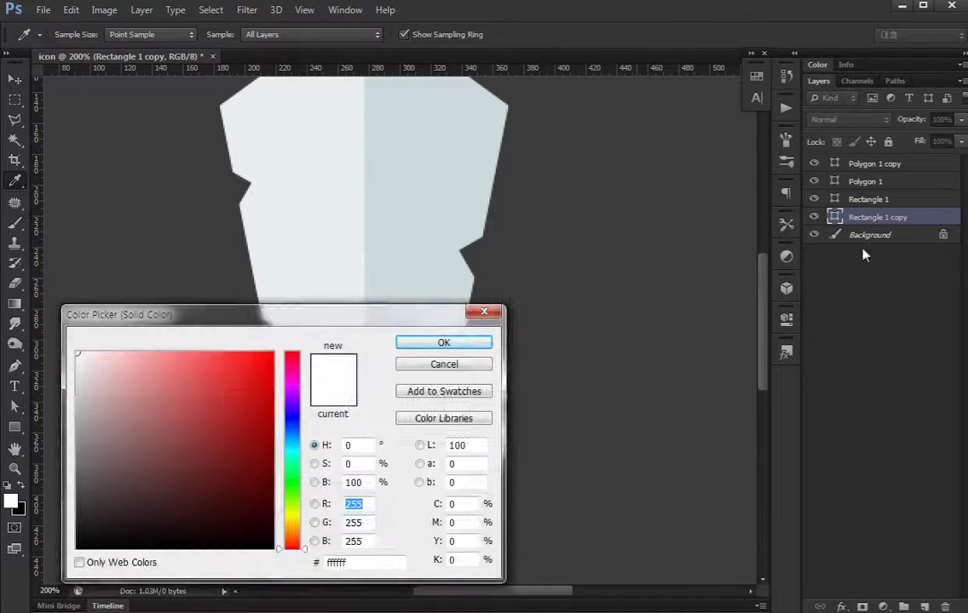
pyautogui.press('Escape')
pyautogui.doubleClick(835, 220)
pyautogui.click(291, 524)
pyautogui.click(211, 391)
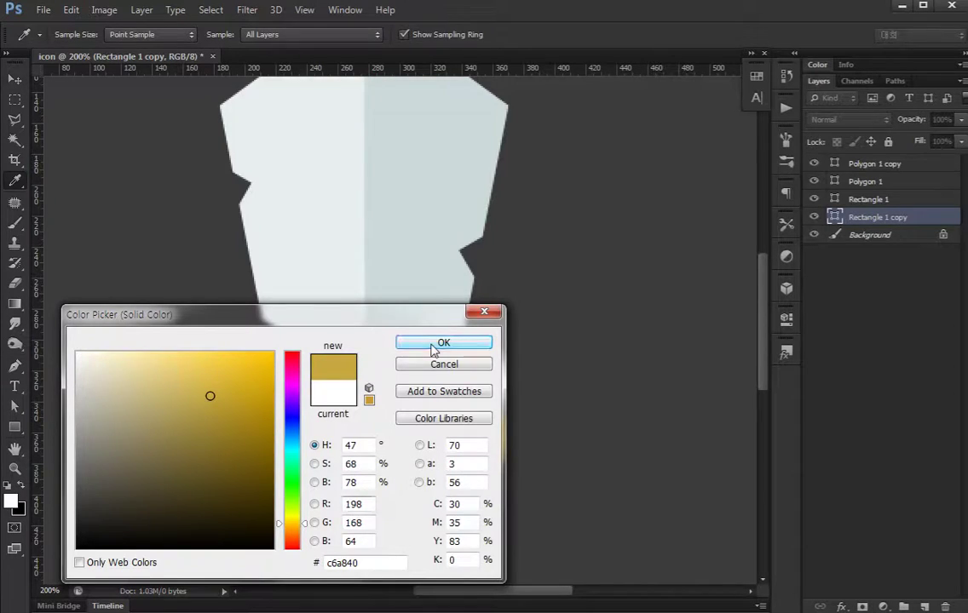
pyautogui.click(432, 344)
pyautogui.press('v')
pyautogui.click(526, 426)
# Fill the upper guard band, Rectangle 1, with a golden yellow
pyautogui.scroll(-2, 526, 426)
pyautogui.click(445, 384)
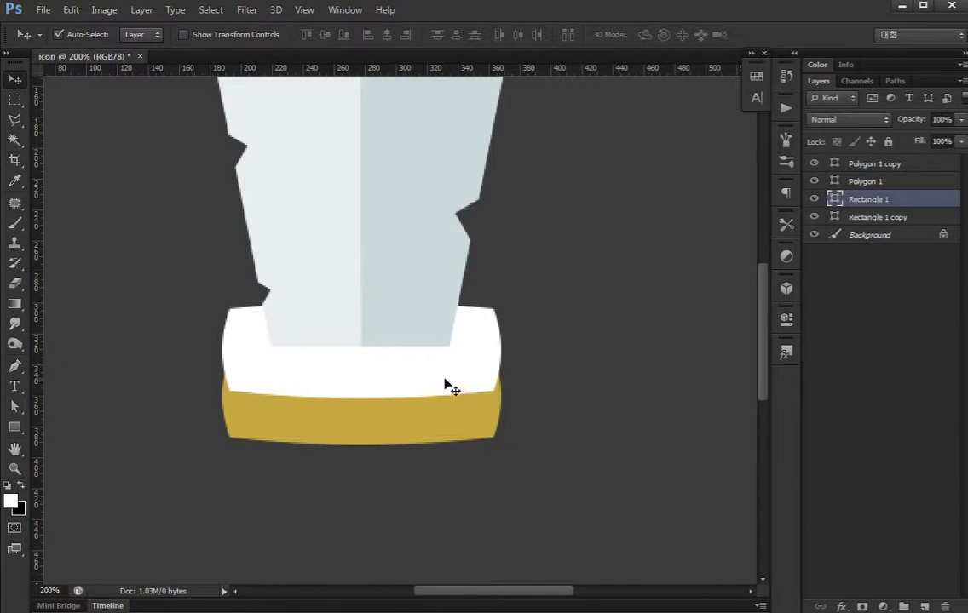
pyautogui.doubleClick(835, 201)
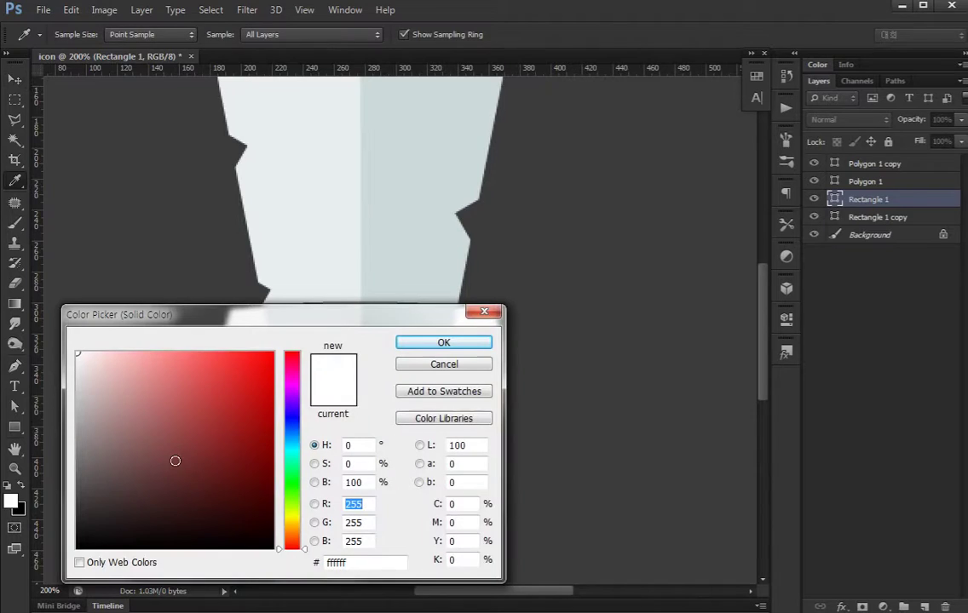
pyautogui.click(293, 515)
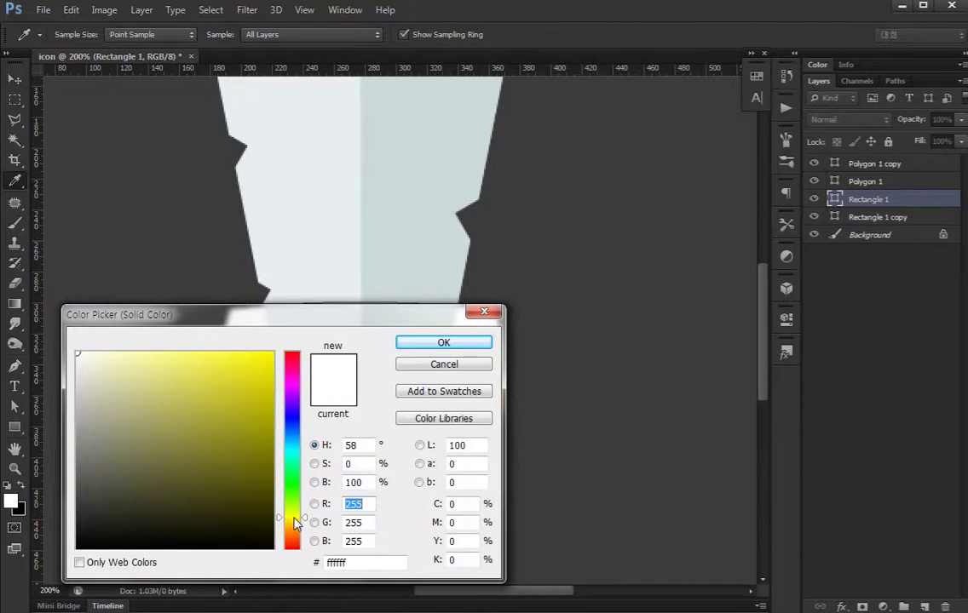
pyautogui.click(212, 396)
pyautogui.click(234, 371)
pyautogui.click(239, 393)
pyautogui.click(294, 524)
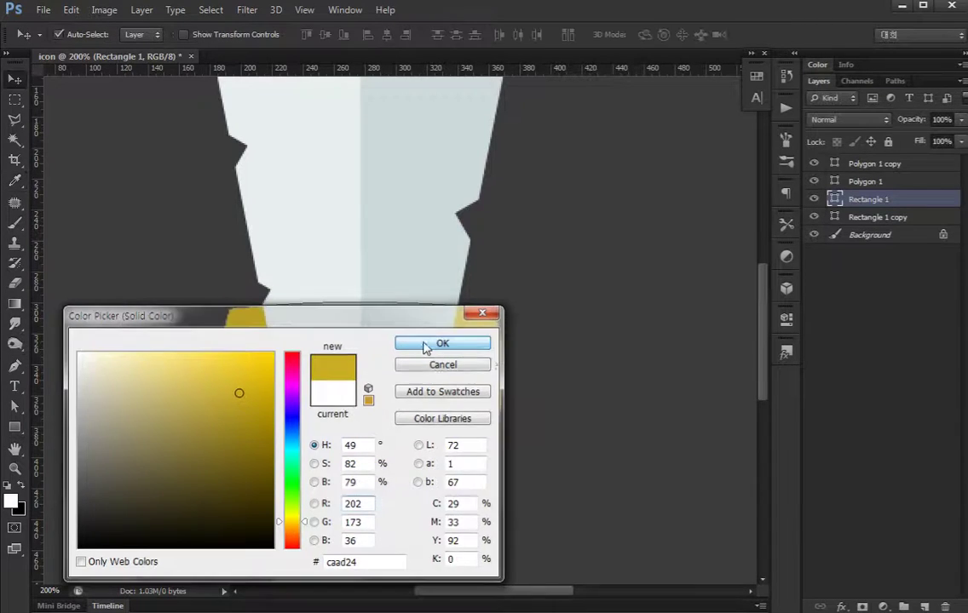
pyautogui.click(443, 342)
# Brighten the upper band's fill to a vivid yellow and zoom in on the guard
pyautogui.doubleClick(834, 199)
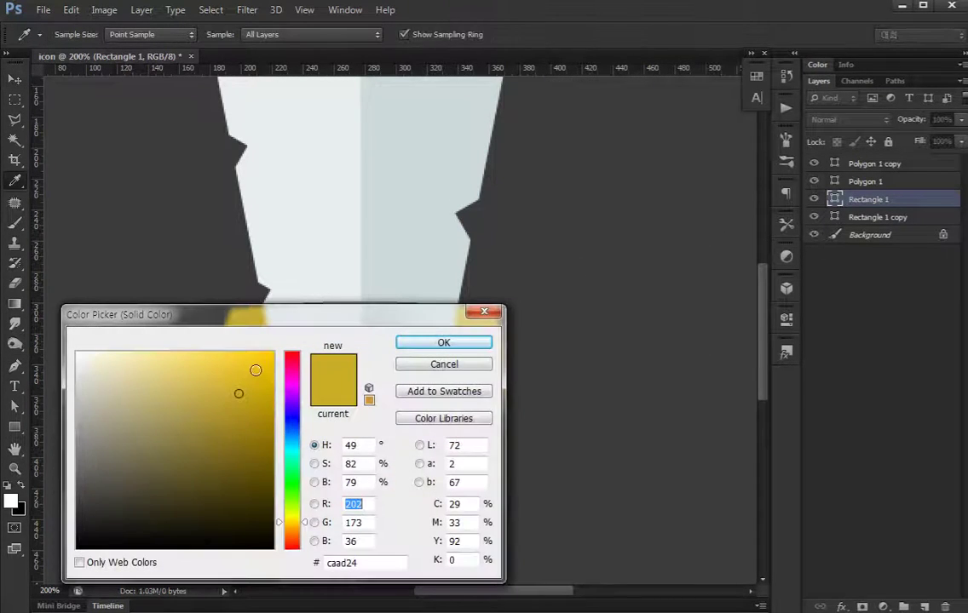
pyautogui.click(235, 368)
pyautogui.click(436, 343)
pyautogui.click(842, 400)
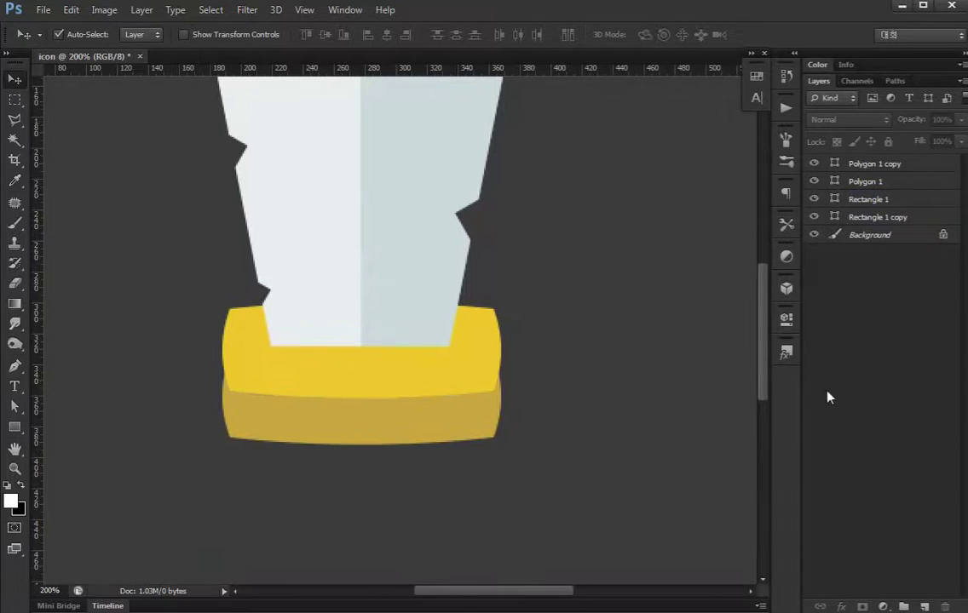
pyautogui.hotkey('ctrl', '+')
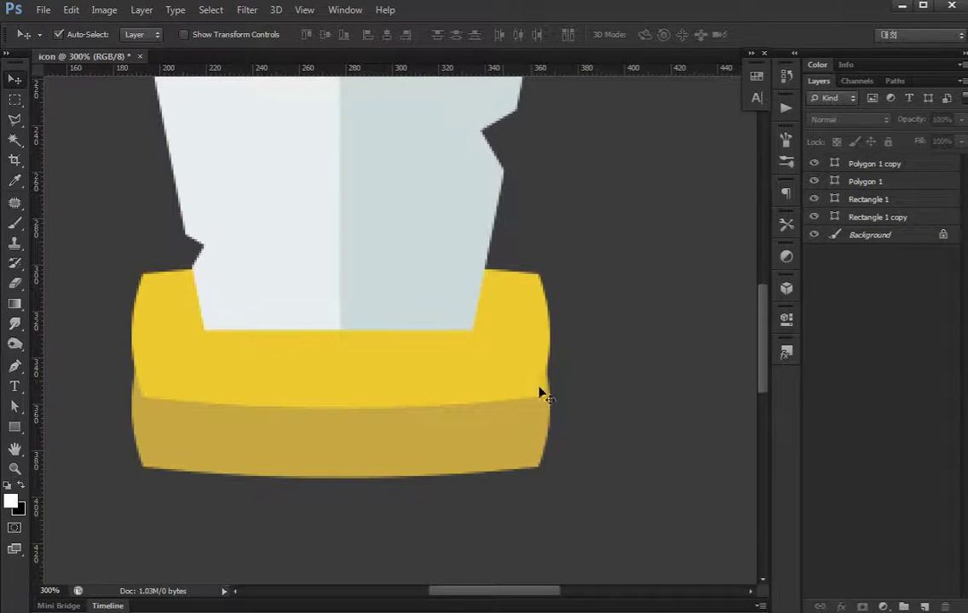
# Widen both guard bands together on both sides
pyautogui.click(454, 441)
pyautogui.keyDown('shift'); pyautogui.click(473, 391); pyautogui.keyUp('shift')
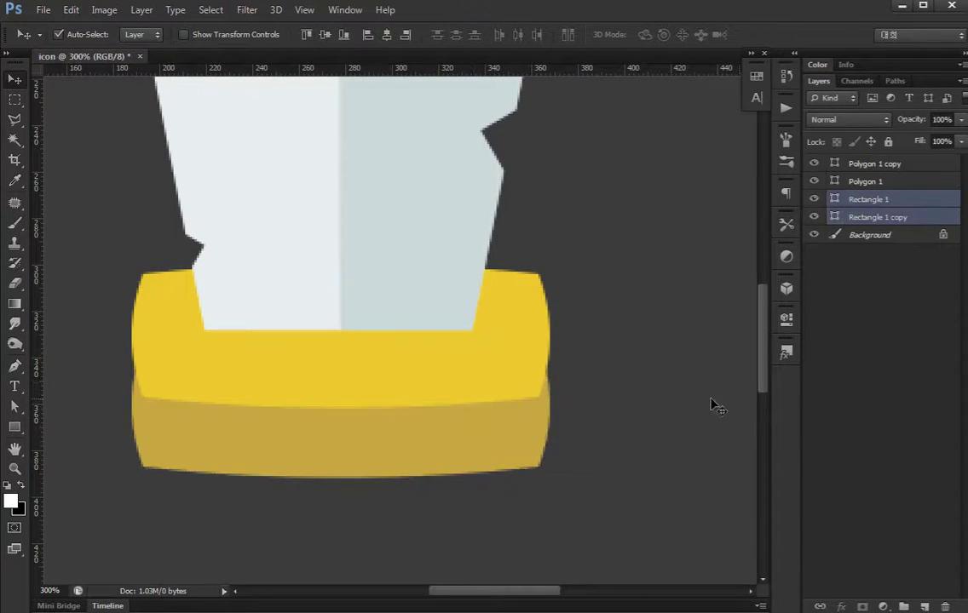
pyautogui.hotkey('ctrl', 't')
pyautogui.moveTo(548, 369); pyautogui.dragTo(583, 370)
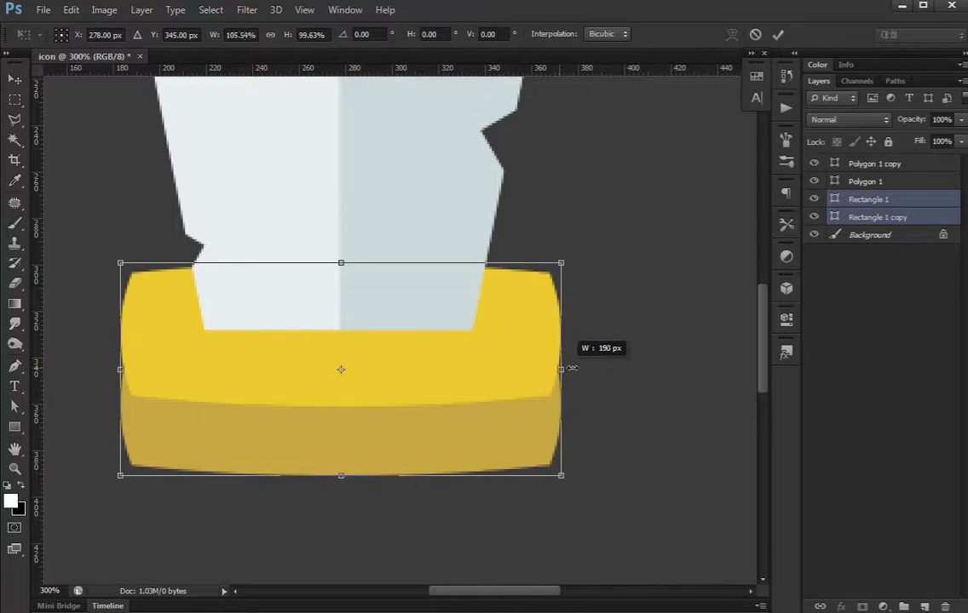
pyautogui.press('Return')
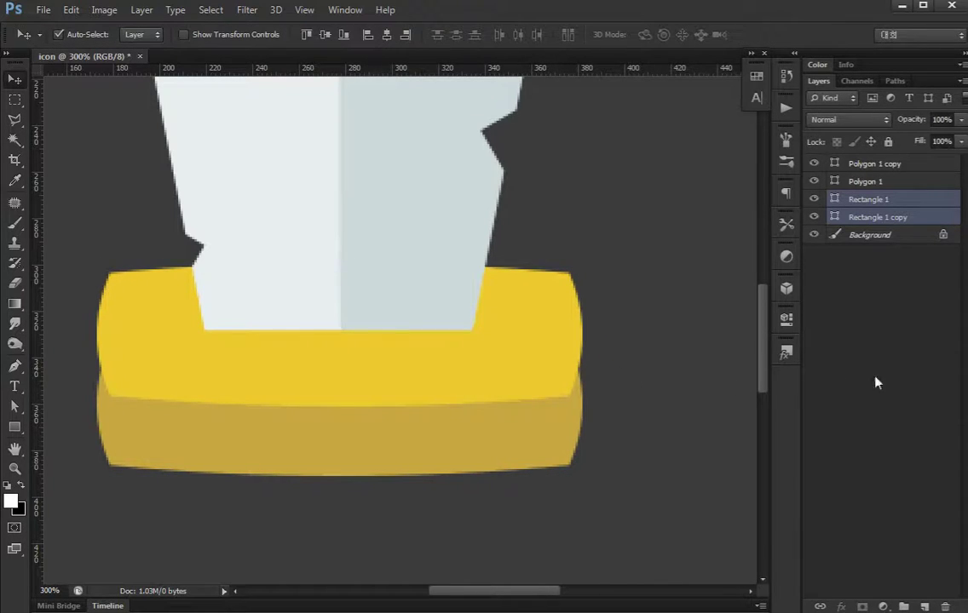
# Nudge the lower gold band down and pull its bottom corner inward
pyautogui.click(875, 382)
pyautogui.hscroll(-2, 462, 410)
pyautogui.click(471, 388)
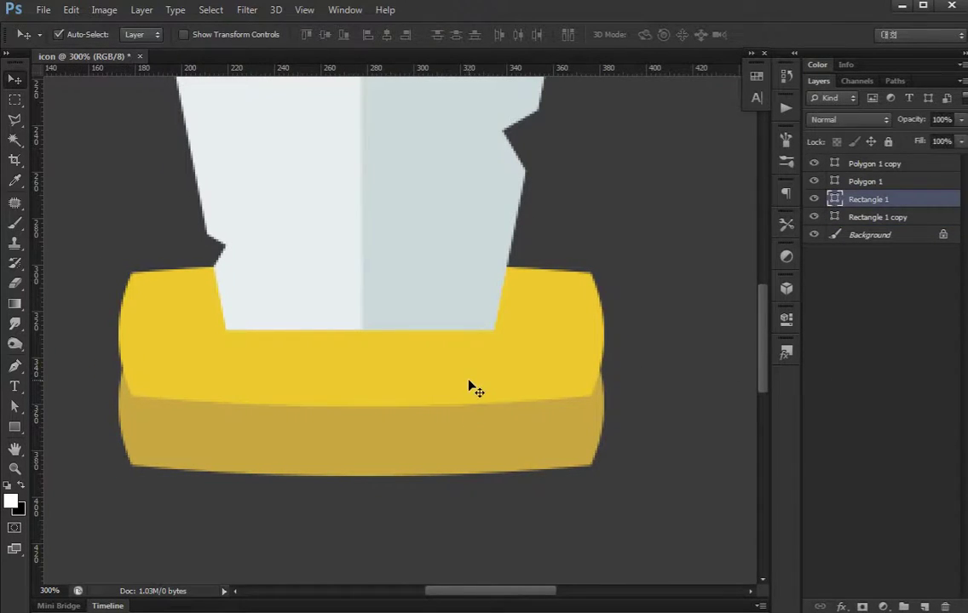
pyautogui.click(346, 452)
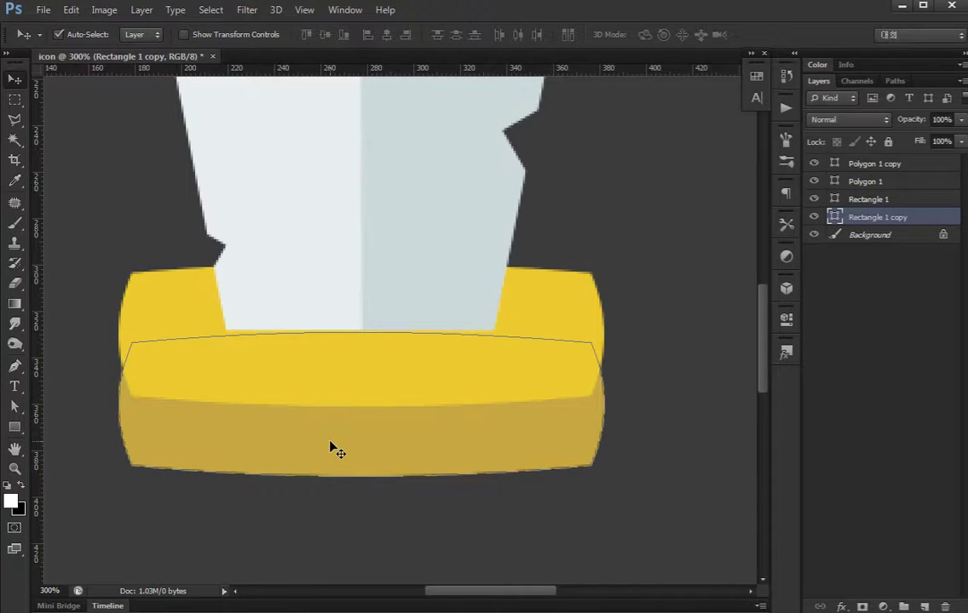
pyautogui.hotkey('shift', 'Down')
pyautogui.hotkey('ctrl', 't')
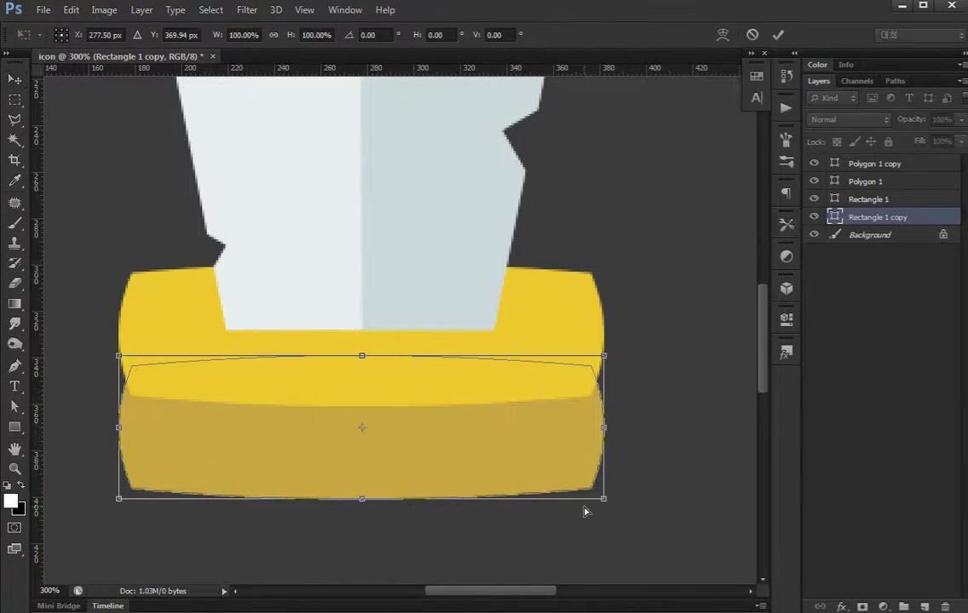
pyautogui.moveTo(603, 500); pyautogui.dragTo(581, 502)
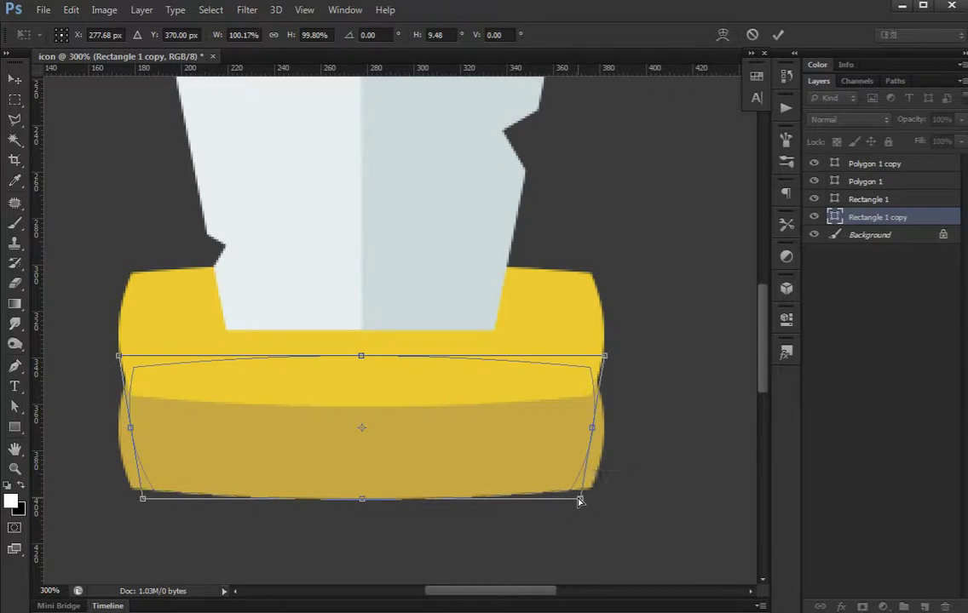
pyautogui.press('Return')
# Stretch the lower band taller, widen it slightly and nudge it up
pyautogui.hotkey('ctrl', 't')
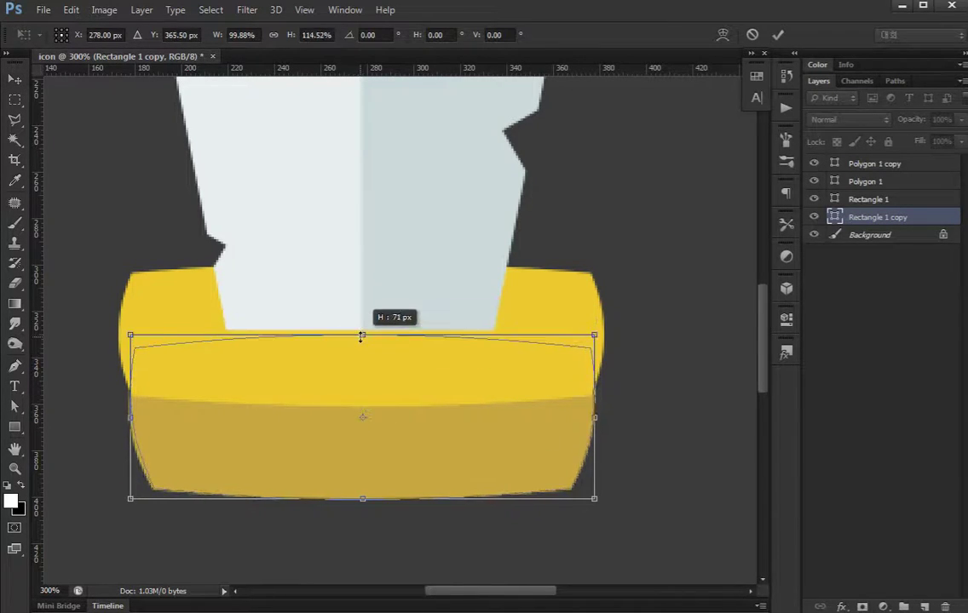
pyautogui.moveTo(362, 356); pyautogui.dragTo(362, 335)
pyautogui.moveTo(594, 418); pyautogui.dragTo(603, 417)
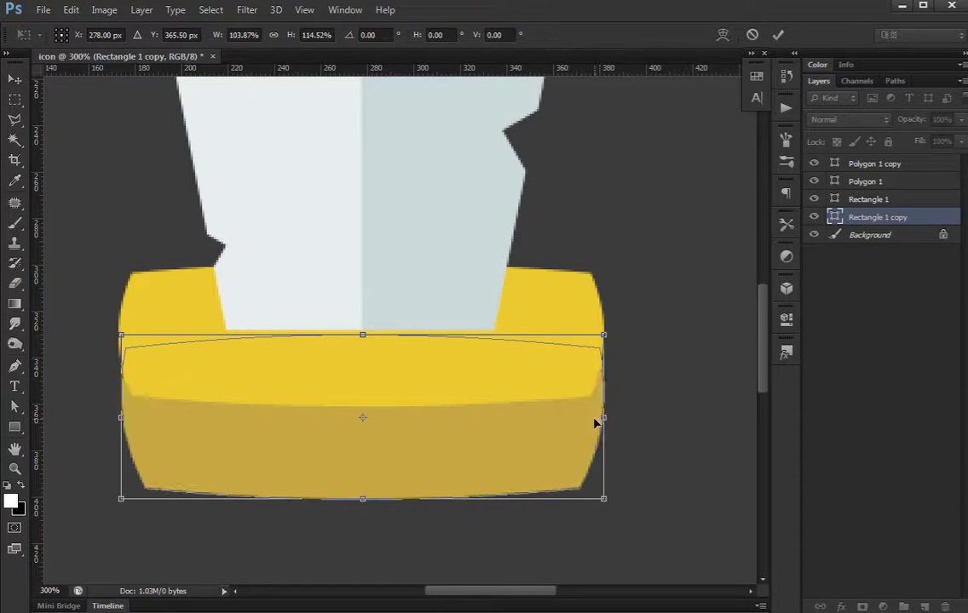
pyautogui.press('Up')
pyautogui.press('Up')
pyautogui.press('Up')
pyautogui.press('Up')
pyautogui.press('Up')
pyautogui.press('Up')
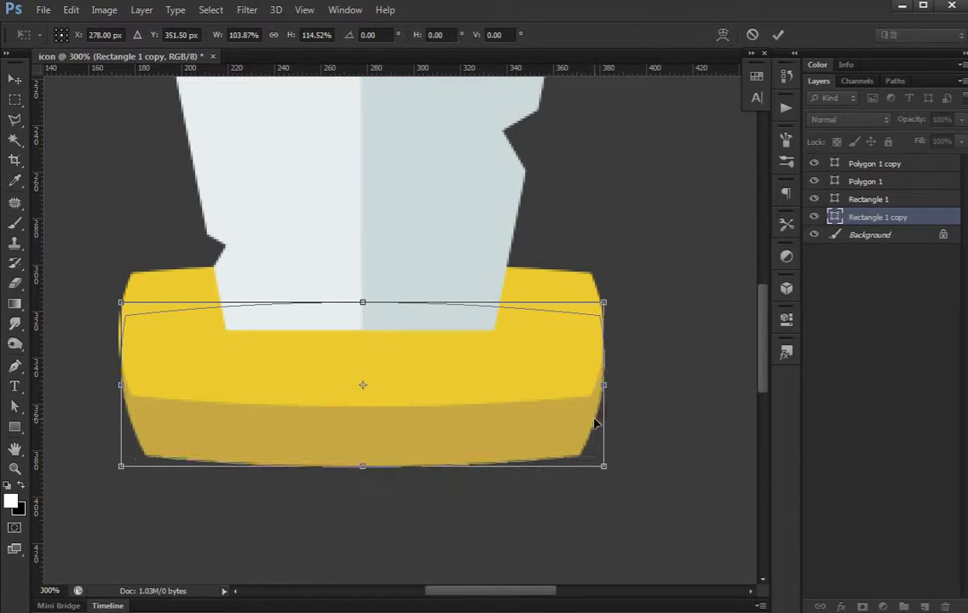
pyautogui.press('Return')
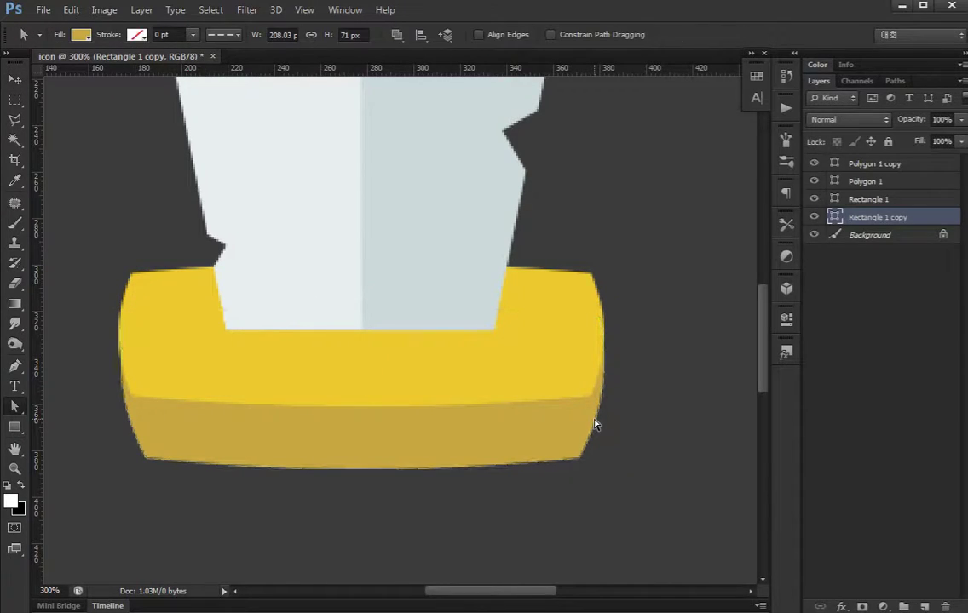
# Review the curved guard at different zoom levels and reselect Rectangle 1
pyautogui.press('v')
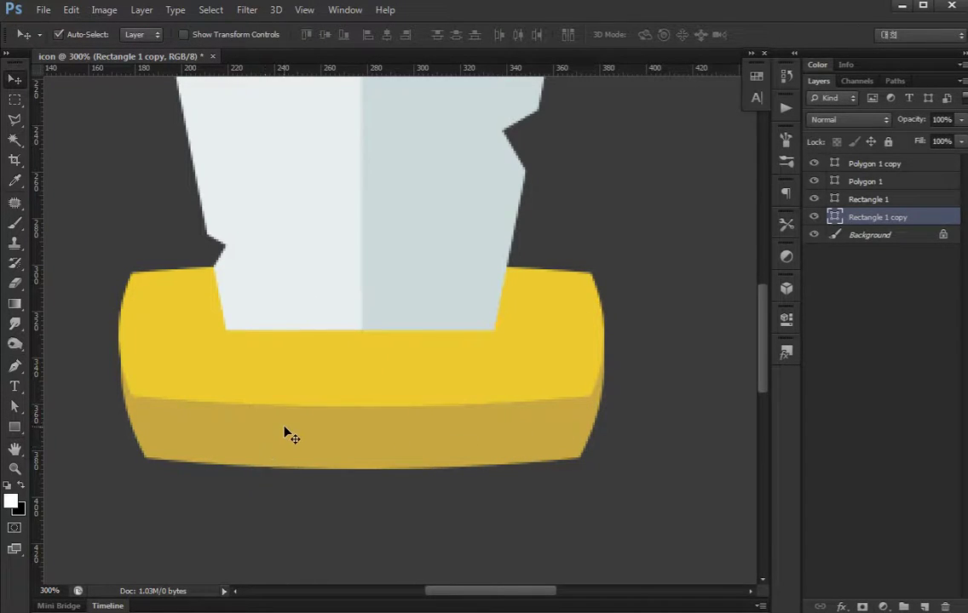
pyautogui.hotkey('ctrl', 't')
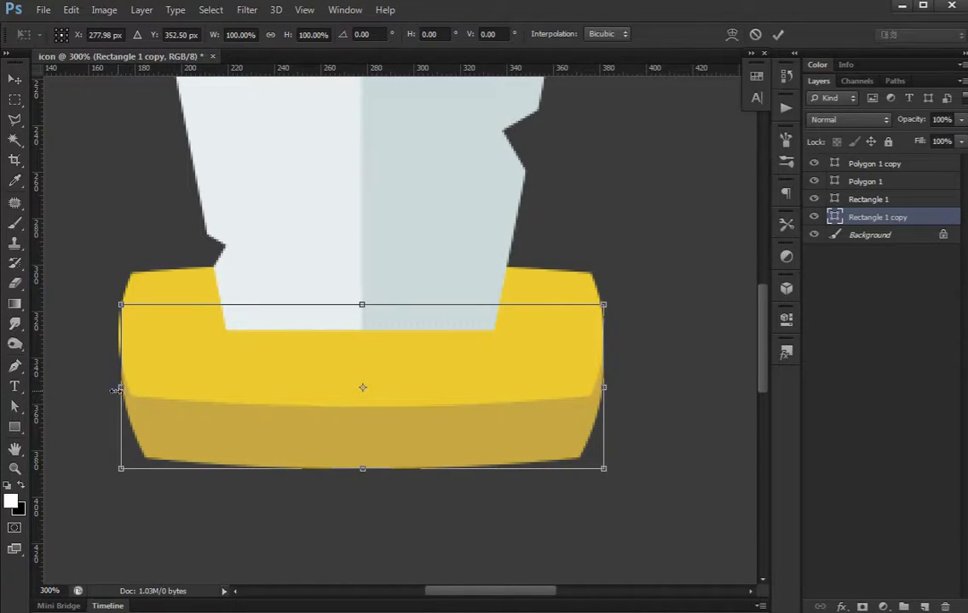
pyautogui.click(115, 390)
pyautogui.press('Return')
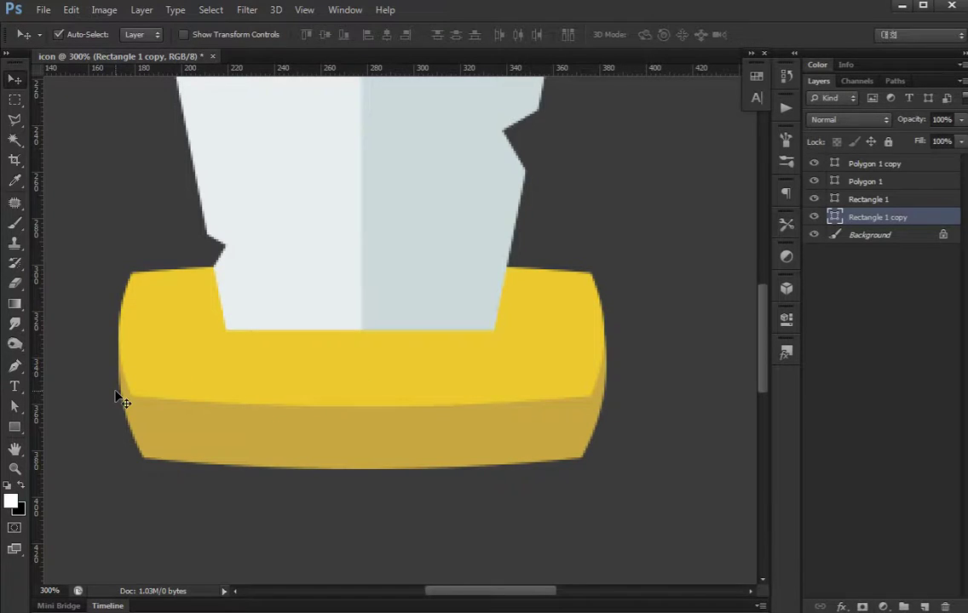
pyautogui.moveTo(310, 445); pyautogui.dragTo(309, 441)
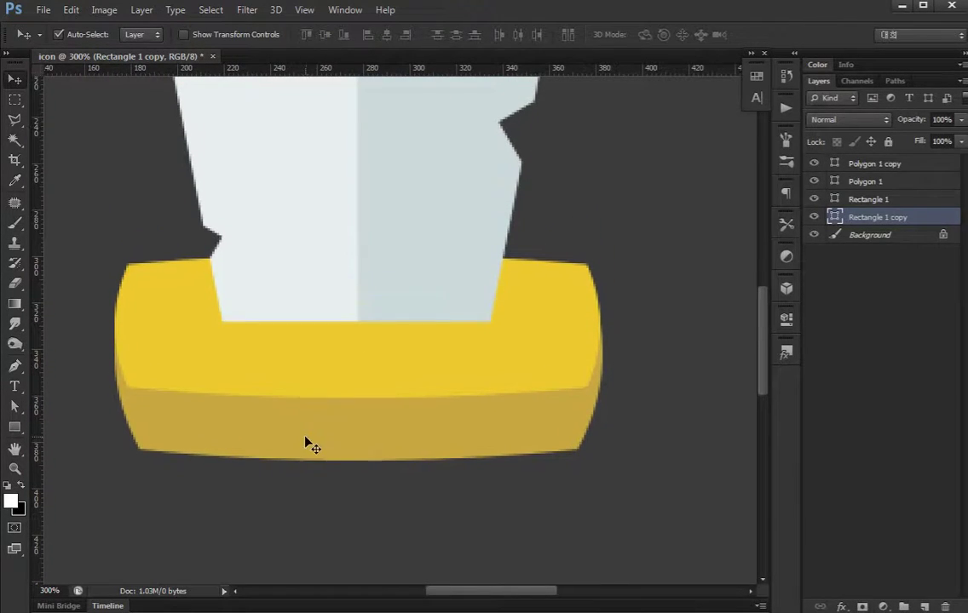
pyautogui.hotkey('ctrl', '-')
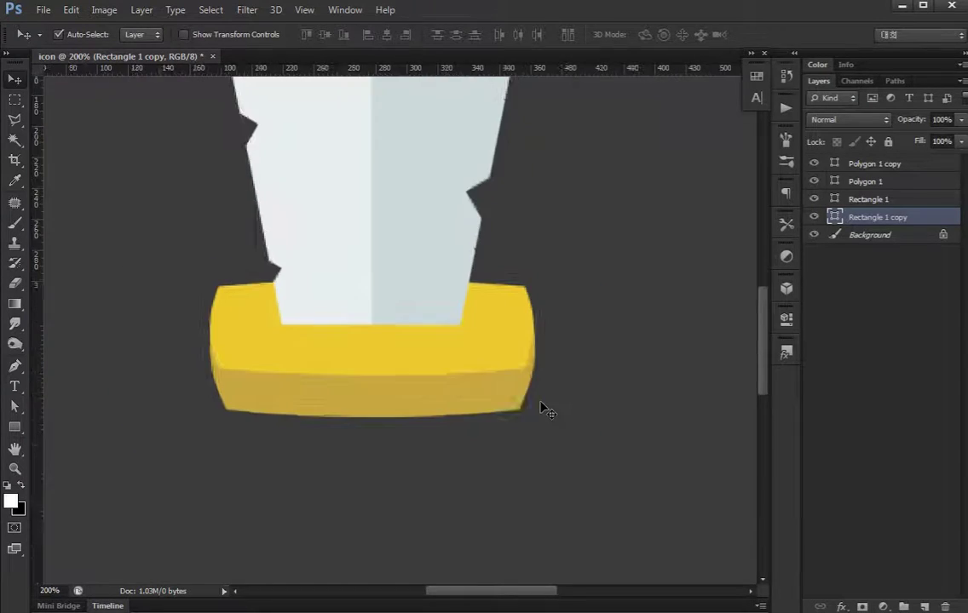
pyautogui.hotkey('ctrl', '-')
pyautogui.hotkey('ctrl', '+')
pyautogui.hotkey('ctrl', '+')
pyautogui.moveTo(551, 393); pyautogui.dragTo(571, 347)
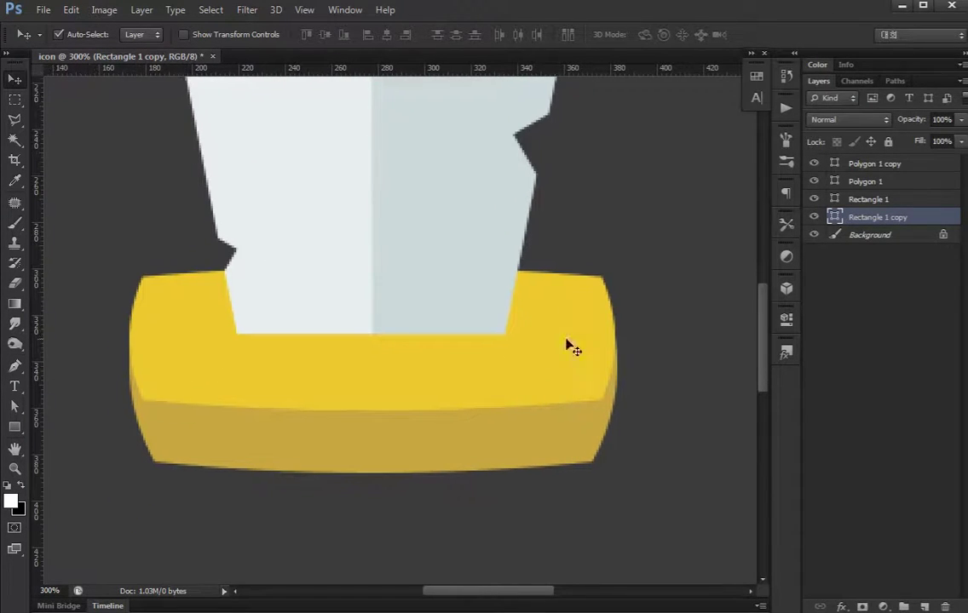
pyautogui.click(382, 394)
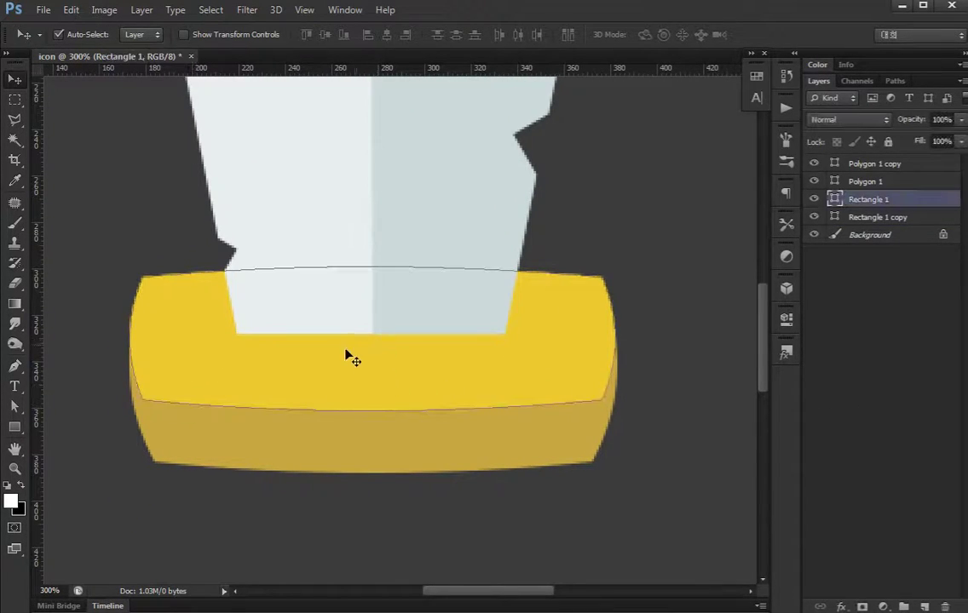
# Duplicate the upper guard shape and shrink the copy to about 72% width, 55% height
pyautogui.hotkey('ctrl', 'j')
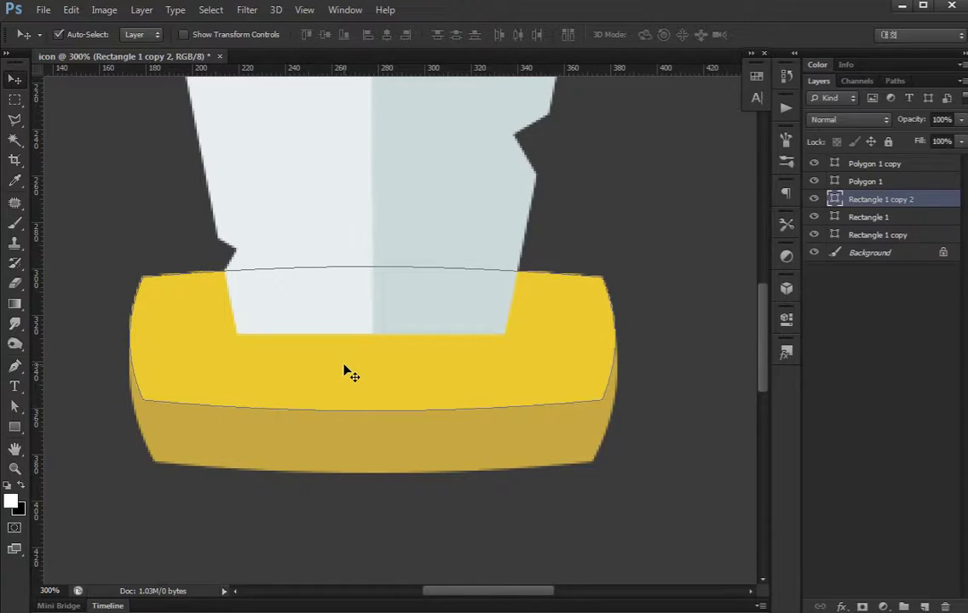
pyautogui.hotkey('ctrl', 't')
pyautogui.moveTo(615, 267); pyautogui.dragTo(546, 288)
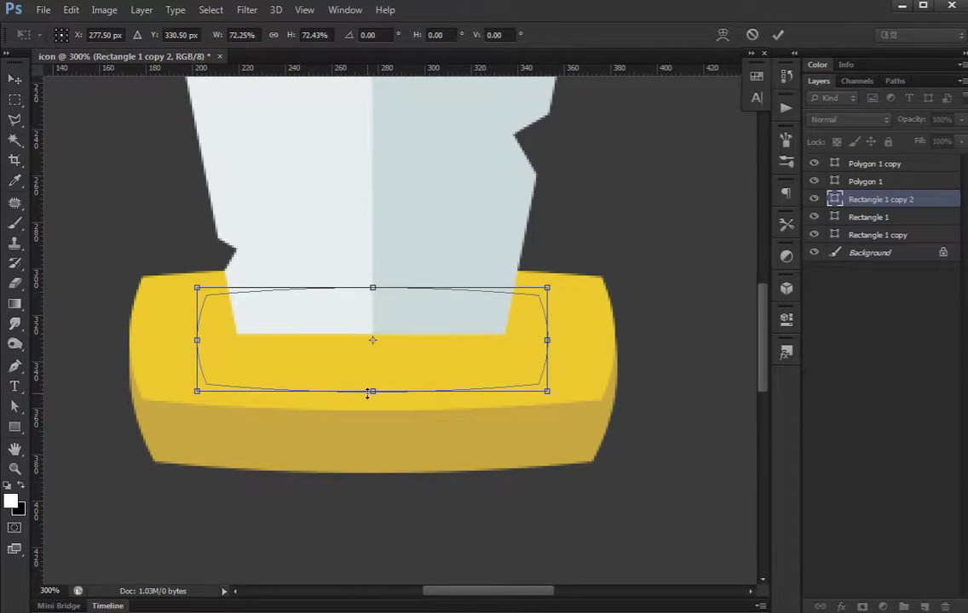
pyautogui.moveTo(372, 391); pyautogui.dragTo(376, 381)
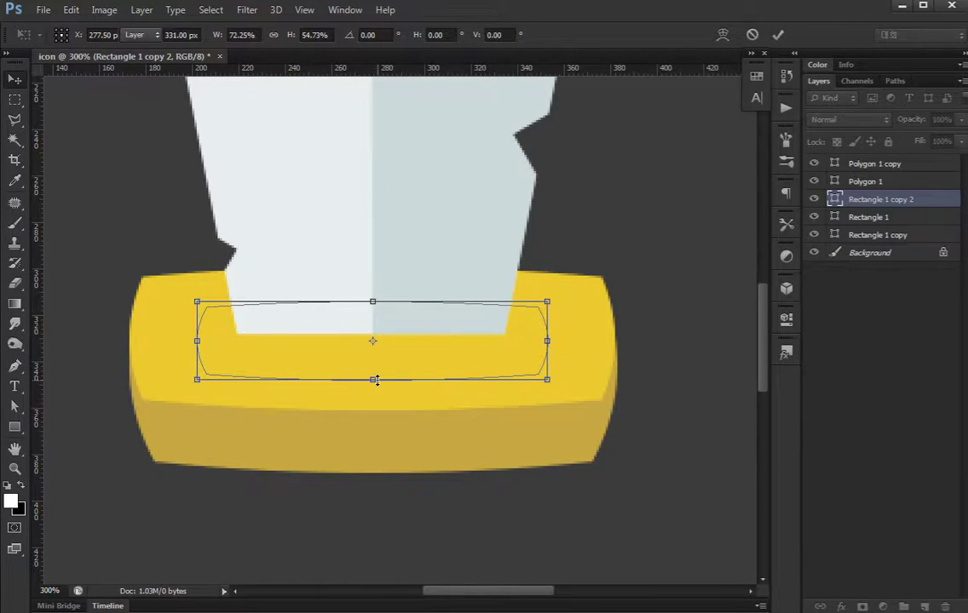
pyautogui.press('Return')
# Fill the inner slot dark olive 4b4218, nudge it up, and add empty Layer 1
pyautogui.doubleClick(835, 201)
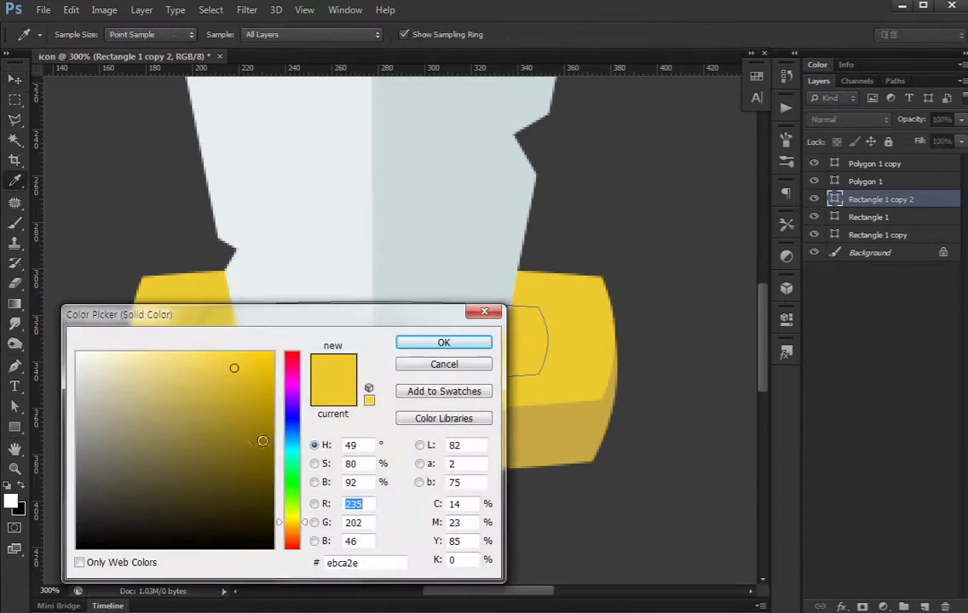
pyautogui.click(209, 492)
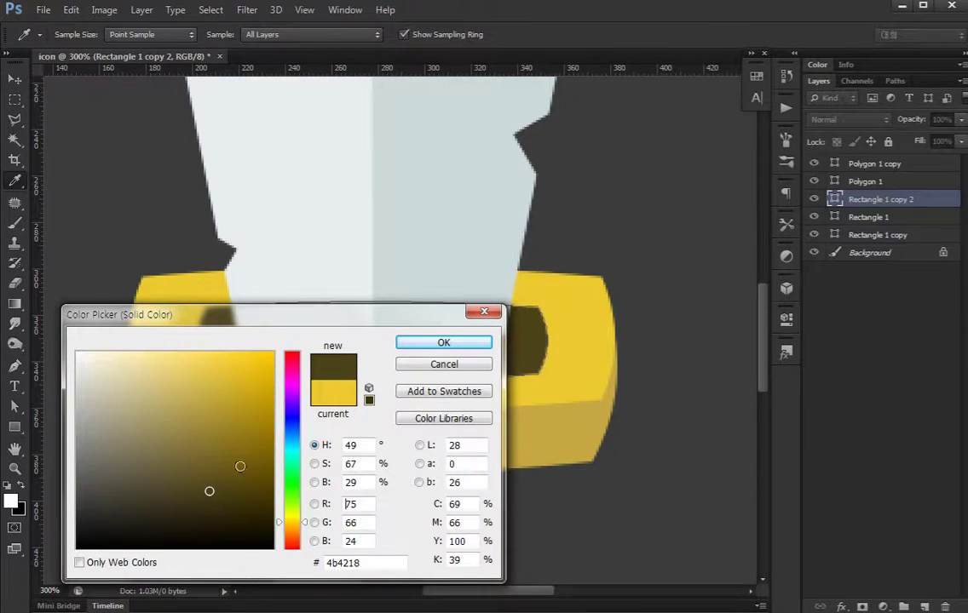
pyautogui.click(221, 497)
pyautogui.click(444, 343)
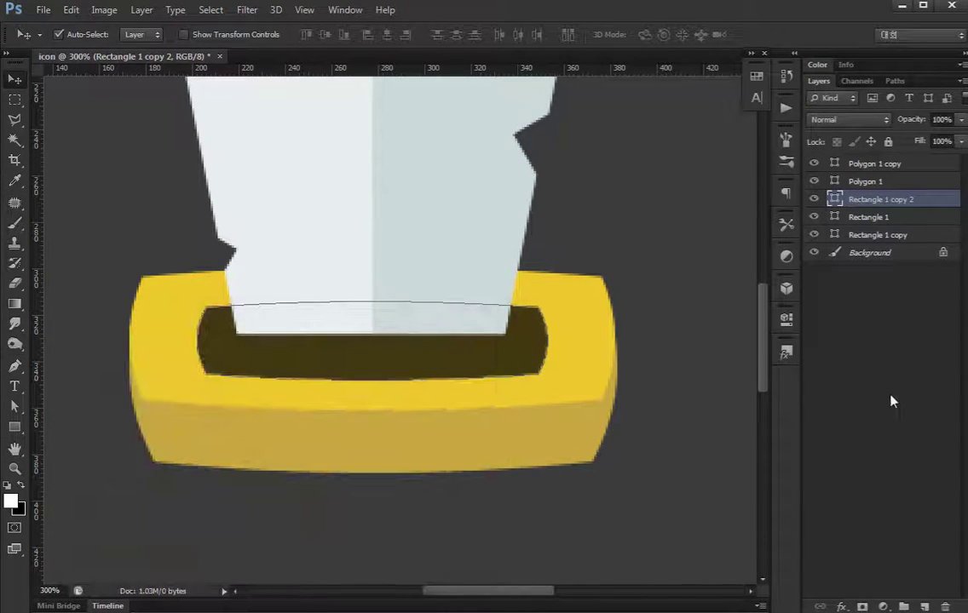
pyautogui.click(890, 400)
pyautogui.click(357, 373)
pyautogui.press('Up')
pyautogui.press('Up')
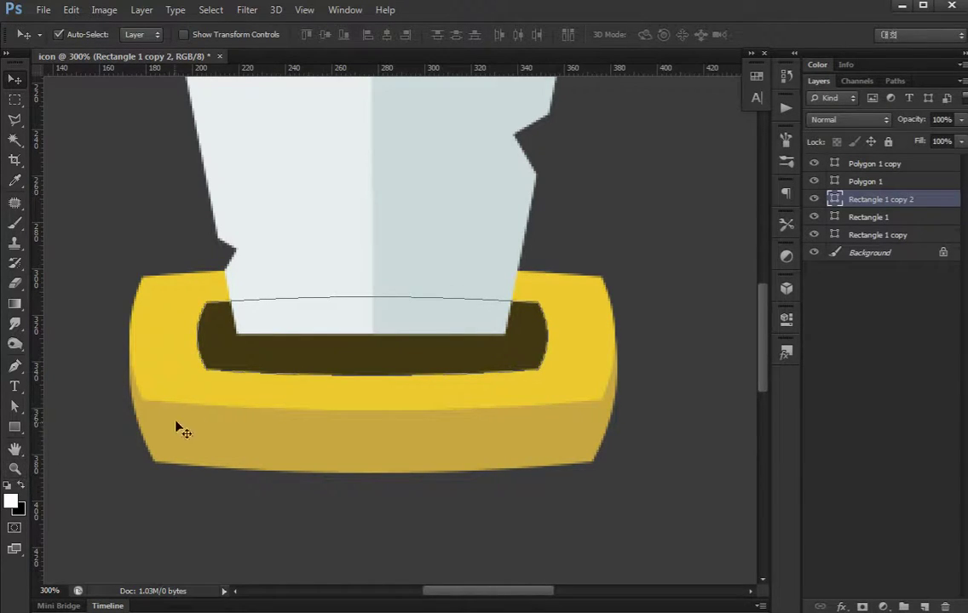
pyautogui.hotkey('ctrl', 'shift', 'alt', 'n')
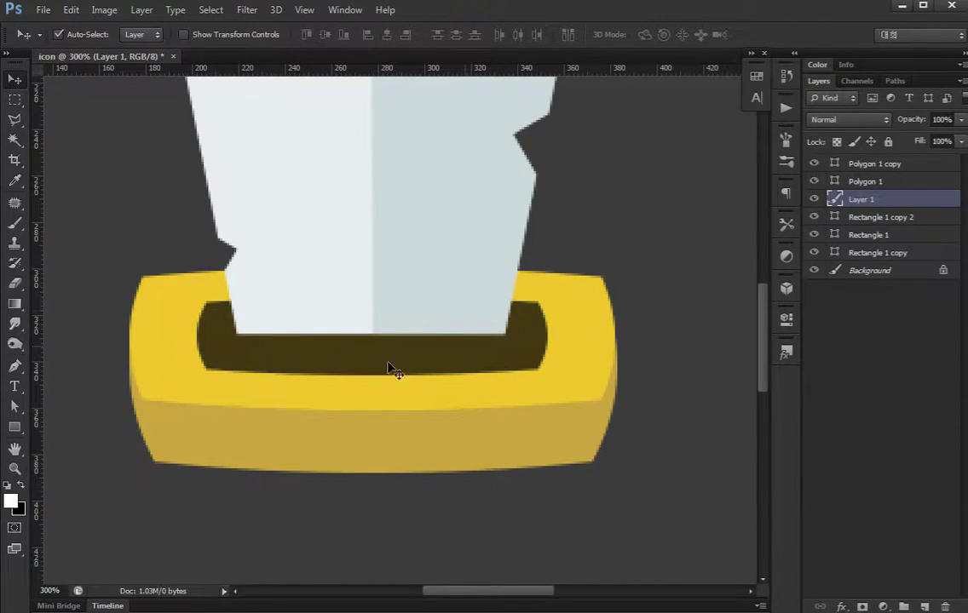
# Try a 15 px brush stroke under the blade, undo it, and move Layer 1 to the top
pyautogui.press('b')
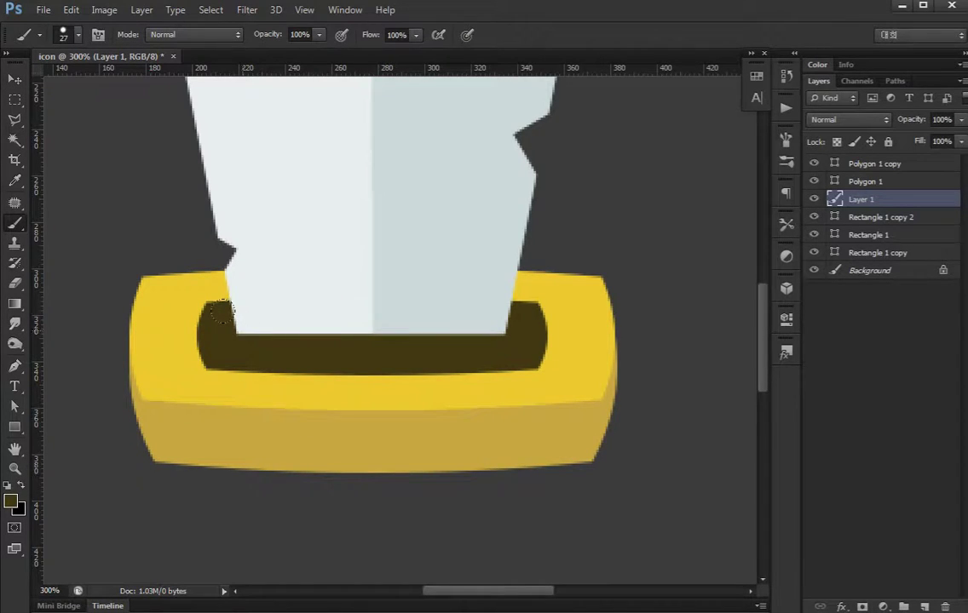
pyautogui.press('[')
pyautogui.moveTo(220, 326); pyautogui.dragTo(332, 324)
pyautogui.hotkey('ctrl', 'z')
pyautogui.moveTo(826, 199); pyautogui.dragTo(831, 162)
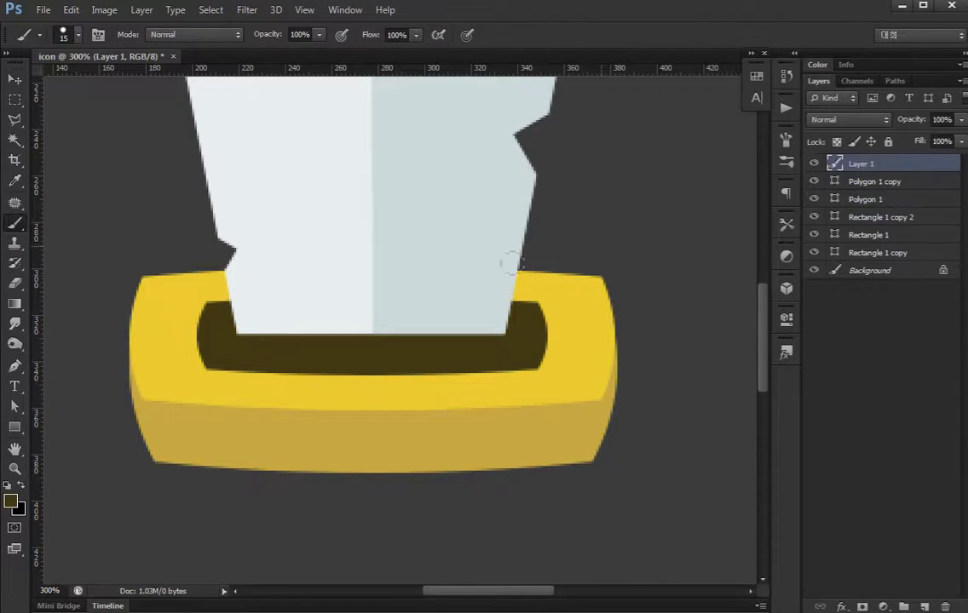
# Test a soft round 24 px brush shadow across the blade base, then undo it
pyautogui.rightClick(328, 339)
pyautogui.click(389, 448)
pyautogui.click(357, 378)
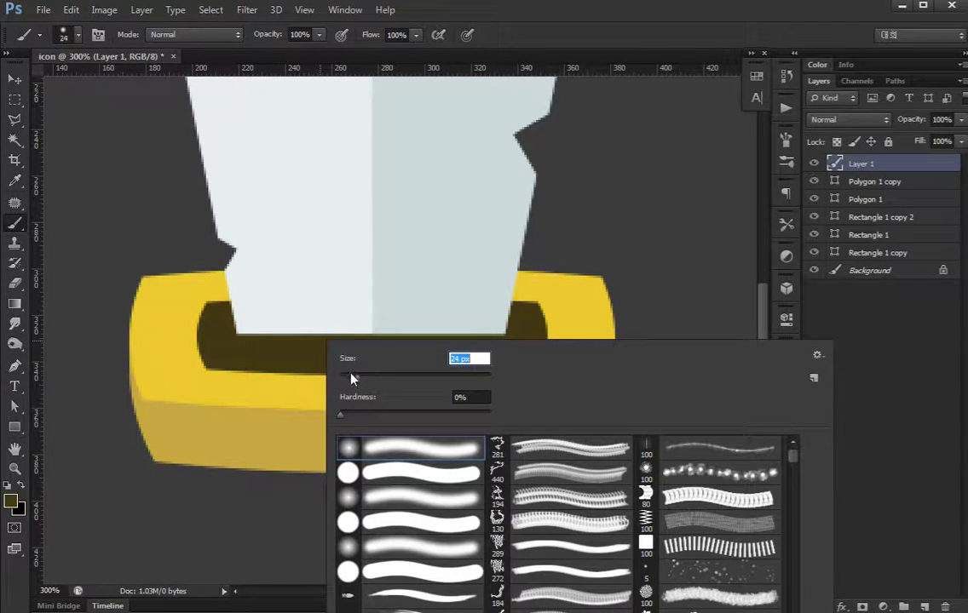
pyautogui.click(222, 330)
pyautogui.moveTo(225, 328); pyautogui.dragTo(501, 326)
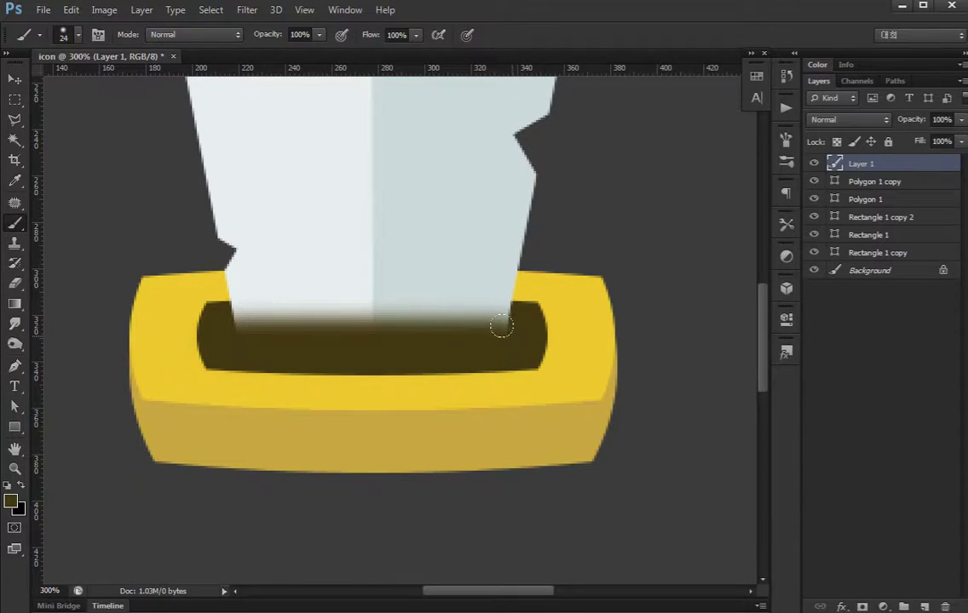
pyautogui.hotkey('ctrl', 'z')
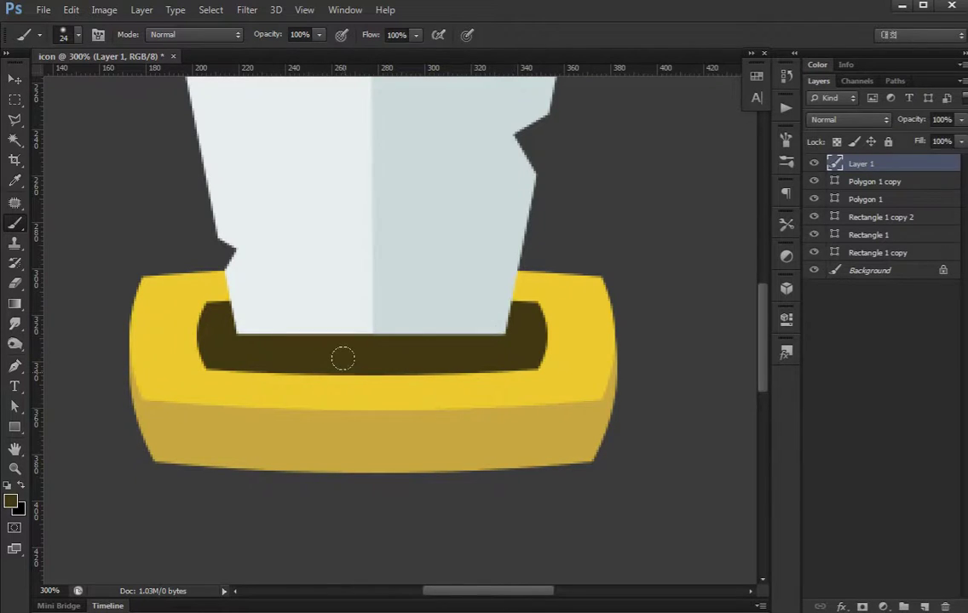
# Recolour the inner slot, Rectangle 1 copy 2, to a near-black grey
pyautogui.click(836, 185)
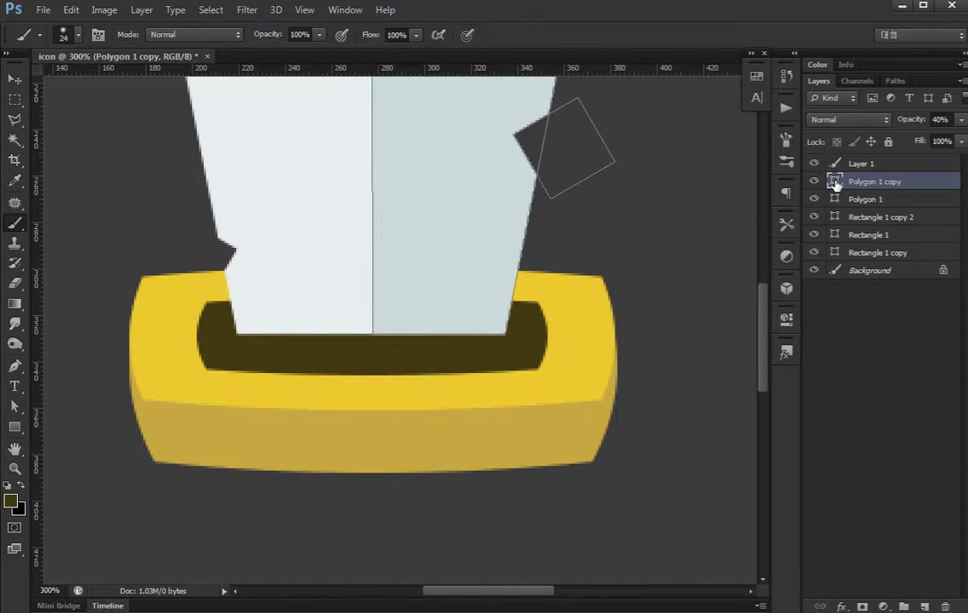
pyautogui.press('v')
pyautogui.click(516, 352)
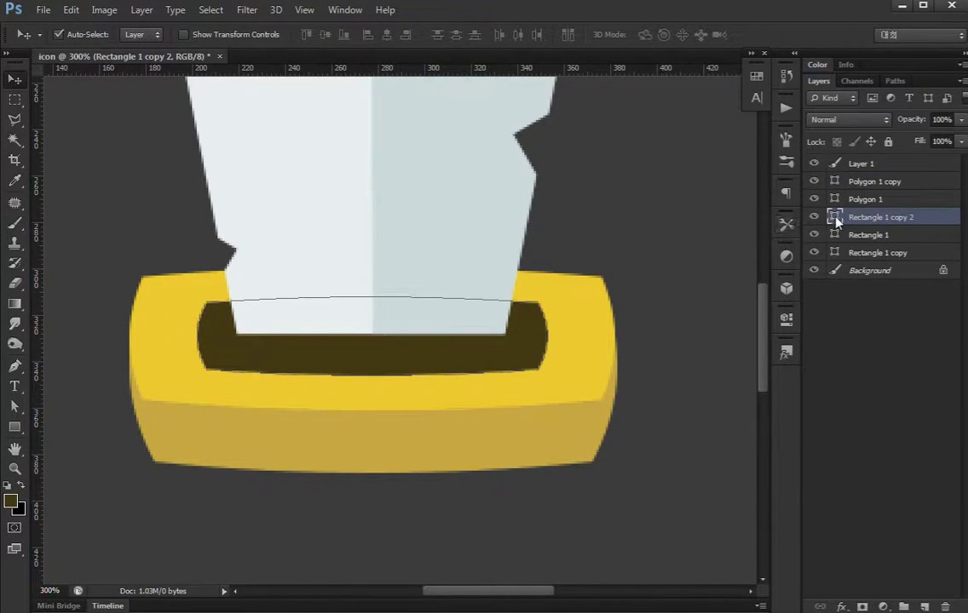
pyautogui.doubleClick(836, 218)
pyautogui.moveTo(233, 515); pyautogui.dragTo(231, 522)
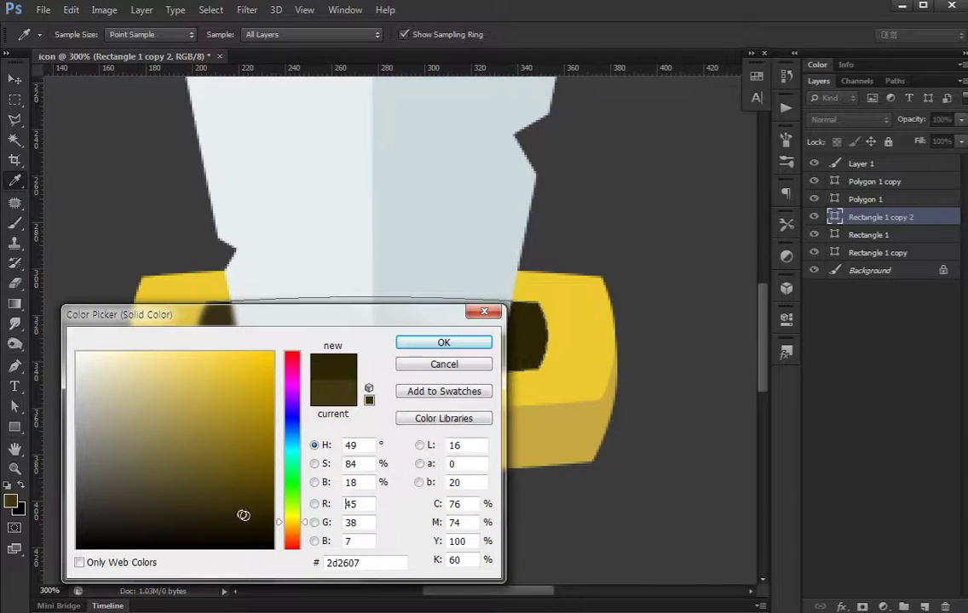
pyautogui.moveTo(137, 526); pyautogui.dragTo(110, 526)
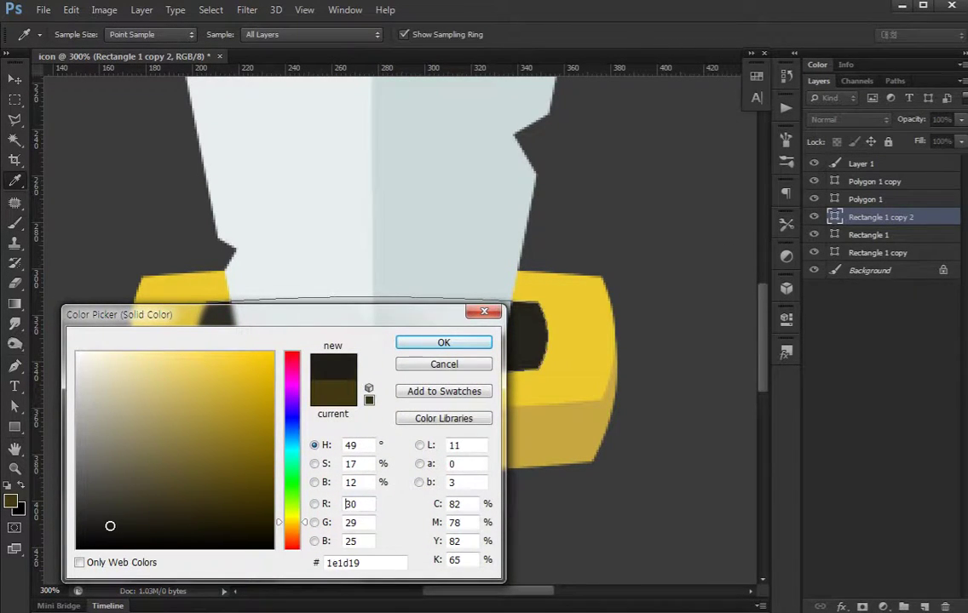
pyautogui.click(411, 348)
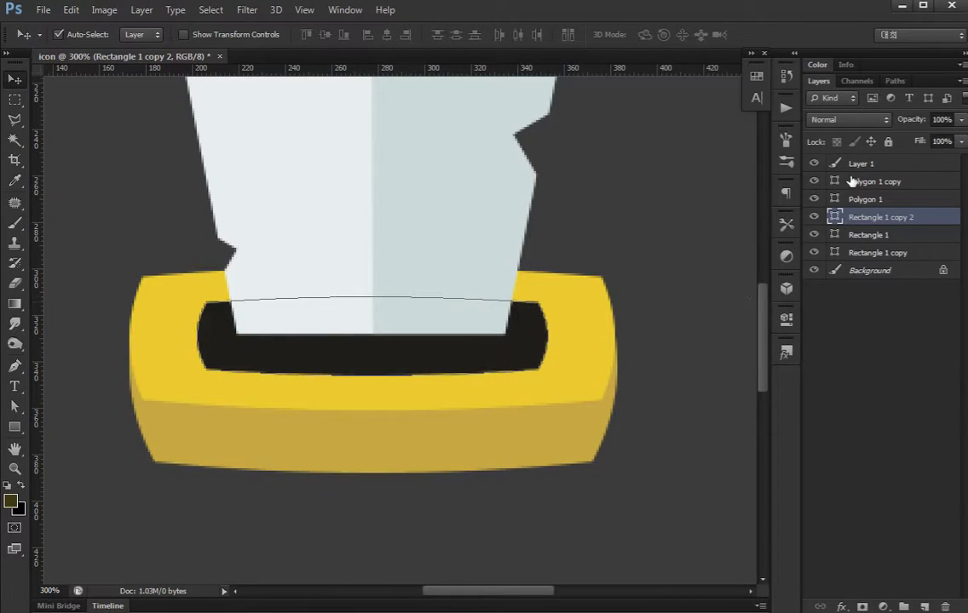
# Paint a soft shadow on Layer 1 across the blade's base
pyautogui.click(857, 164)
pyautogui.press('b')
pyautogui.moveTo(223, 324); pyautogui.dragTo(508, 324)
pyautogui.hotkey('ctrl', 'z')
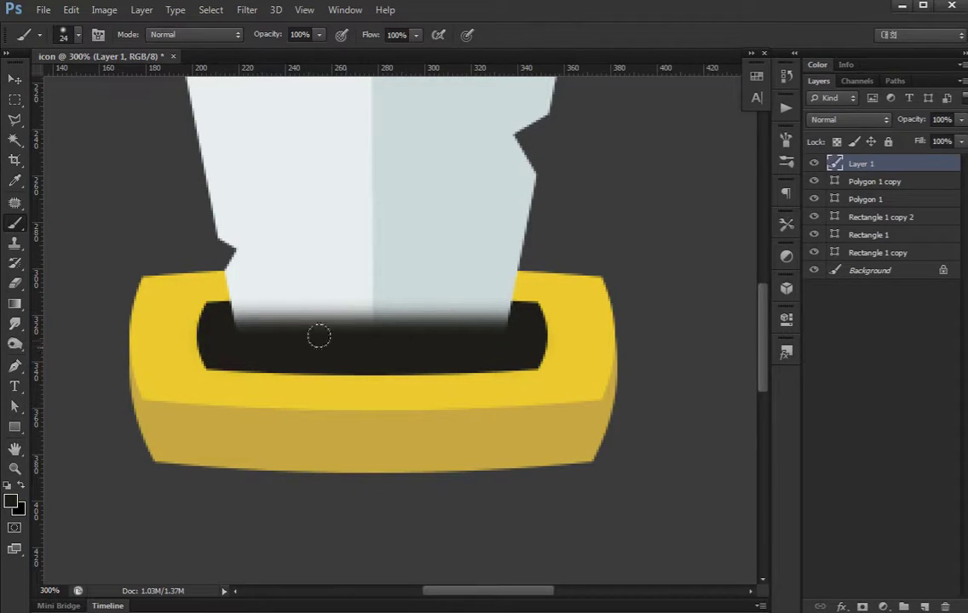
pyautogui.keyDown('shift'); pyautogui.click(213, 332); pyautogui.keyUp('shift')
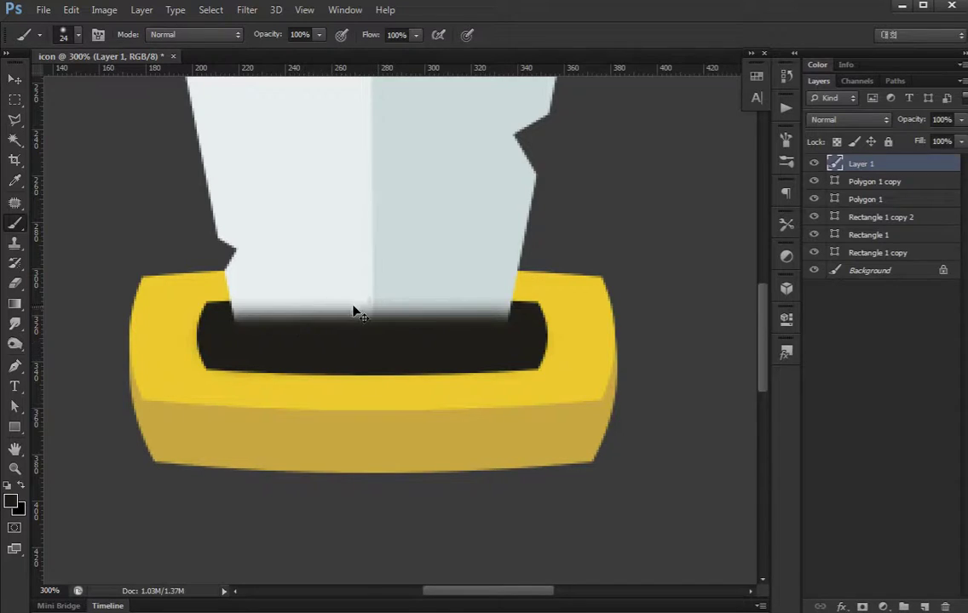
# Nudge the black slot and both yellow guard shapes up a few pixels
pyautogui.press('v')
pyautogui.click(540, 339)
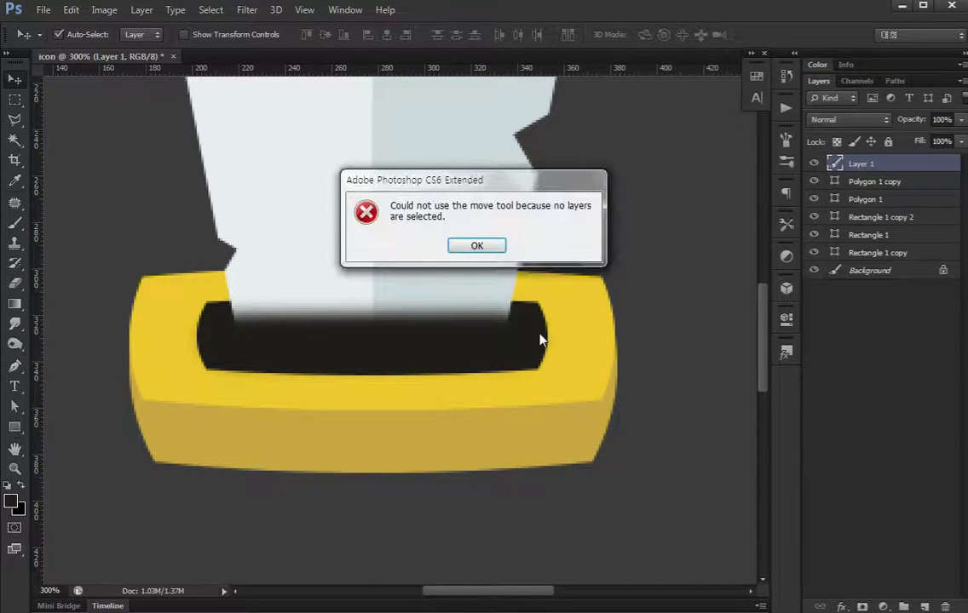
pyautogui.click(473, 249)
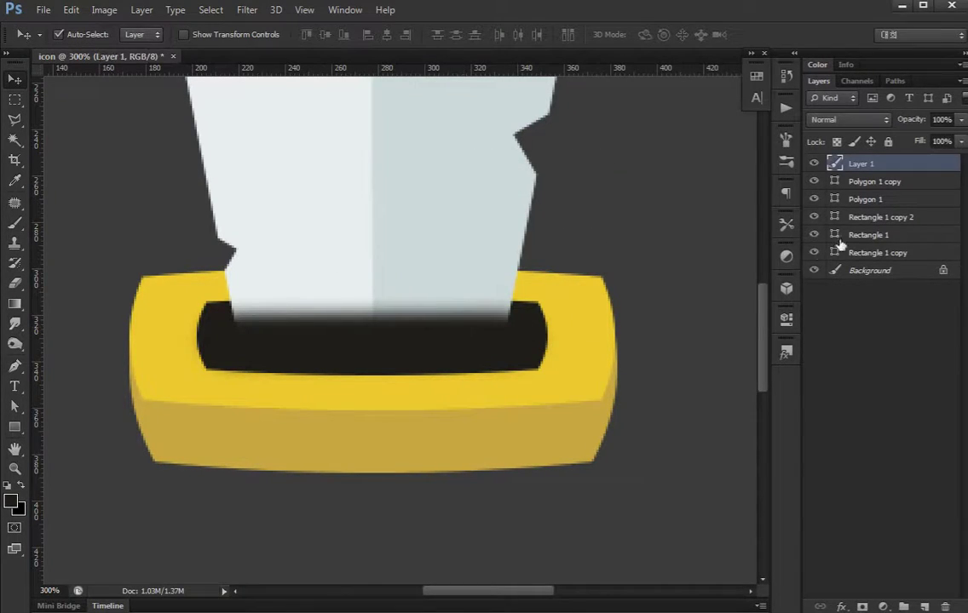
pyautogui.keyDown('shift'); pyautogui.click(534, 373); pyautogui.keyUp('shift')
pyautogui.press('Up')
pyautogui.press('Up')
pyautogui.click(563, 387)
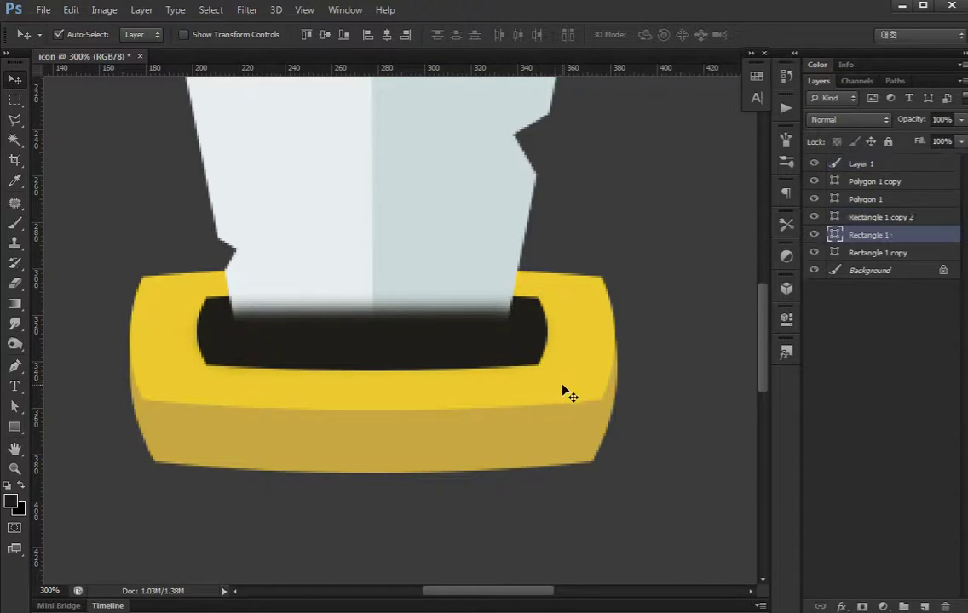
pyautogui.keyDown('shift'); pyautogui.click(553, 439); pyautogui.keyUp('shift')
pyautogui.press('Up')
pyautogui.press('Up')
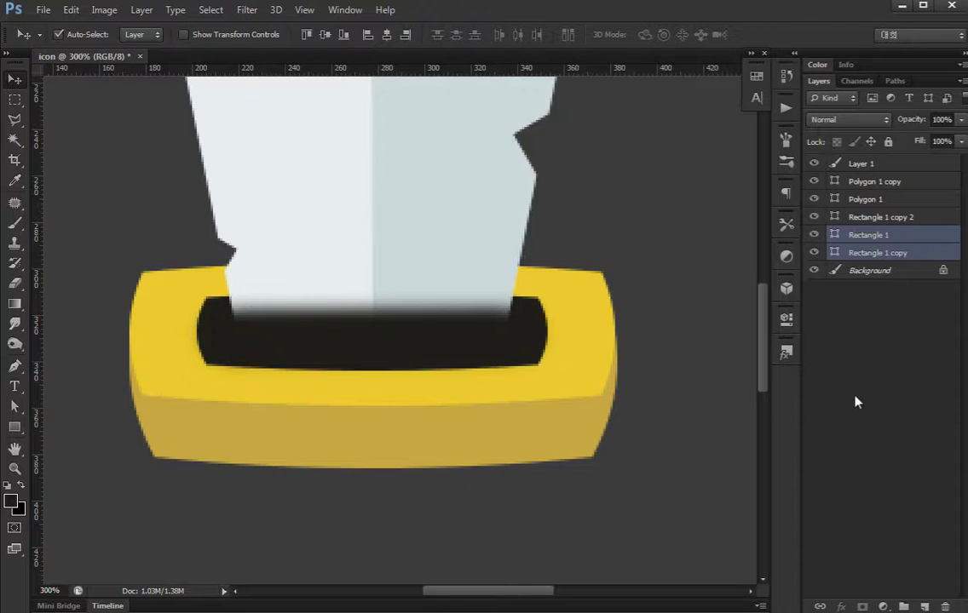
# Narrow the guard's lower band to about 95% width
pyautogui.click(856, 402)
pyautogui.press('a')
pyautogui.click(511, 403)
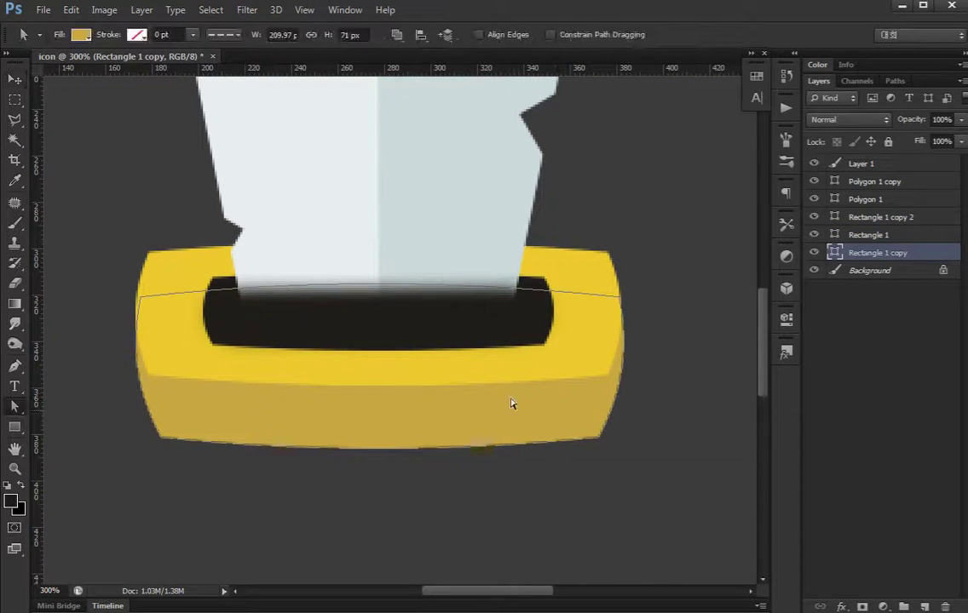
pyautogui.hotkey('ctrl', 't')
pyautogui.moveTo(624, 367); pyautogui.dragTo(612, 379)
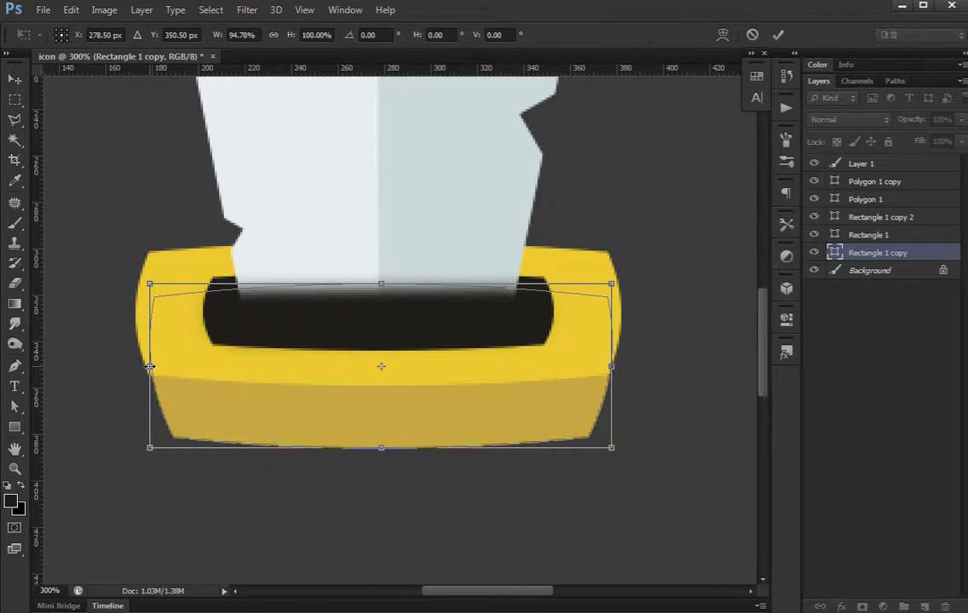
pyautogui.moveTo(149, 367); pyautogui.dragTo(145, 369)
pyautogui.press('Return')
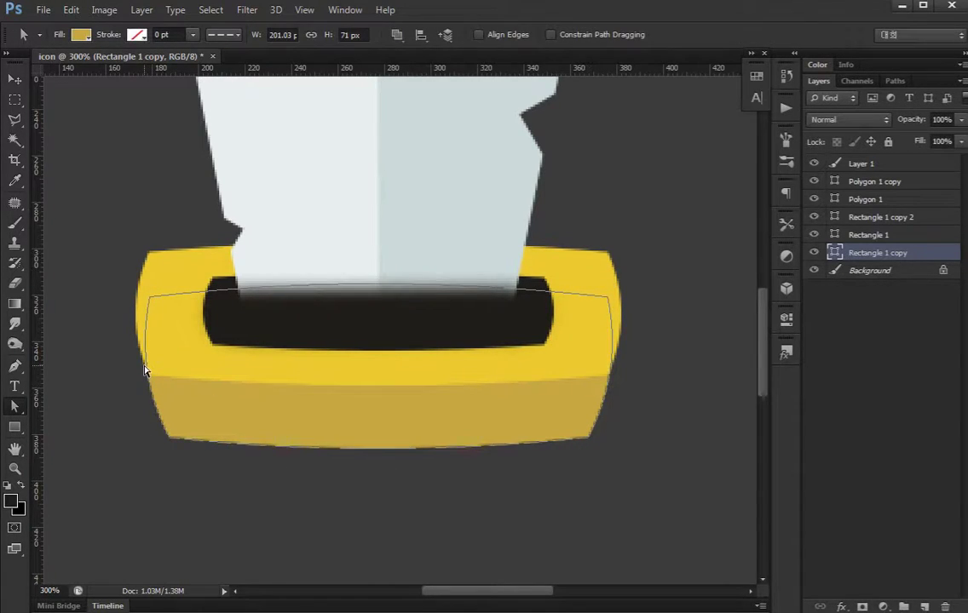
# Taper the top guard shape's upper edge inward with a perspective transform
pyautogui.moveTo(273, 409)
pyautogui.mouseDown()
pyautogui.moveTo(224, 349)
pyautogui.moveTo(236, 338)
pyautogui.mouseUp()
pyautogui.click(118, 278)
pyautogui.hotkey('ctrl', 't')
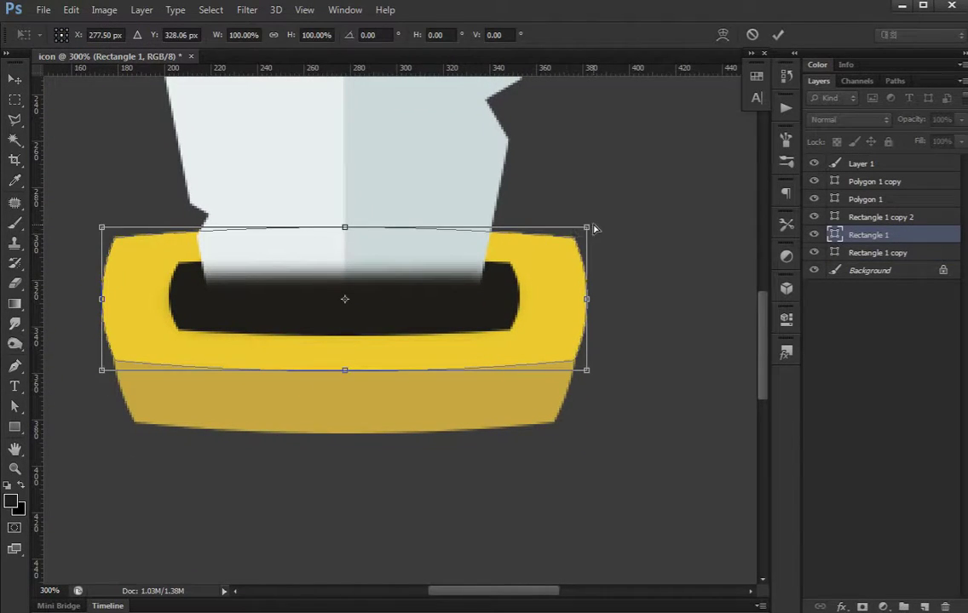
pyautogui.moveTo(585, 229); pyautogui.dragTo(576, 230)
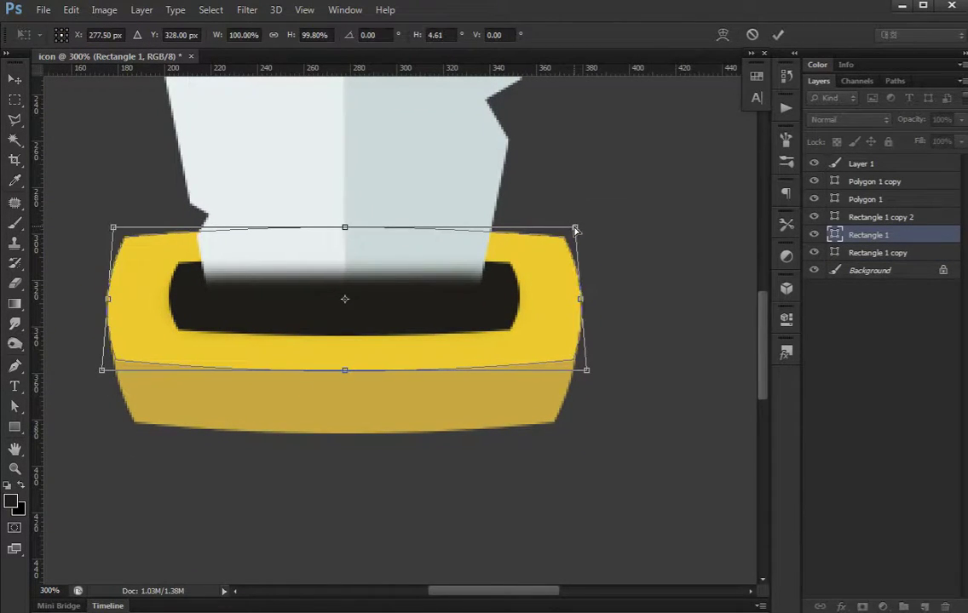
pyautogui.press('Return')
# Select both guard bands and zoom out and back in to review the reshaped guard
pyautogui.moveTo(592, 240)
pyautogui.mouseDown()
pyautogui.moveTo(626, 385)
pyautogui.moveTo(594, 426)
pyautogui.mouseUp()
pyautogui.press('v')
pyautogui.click(491, 479)
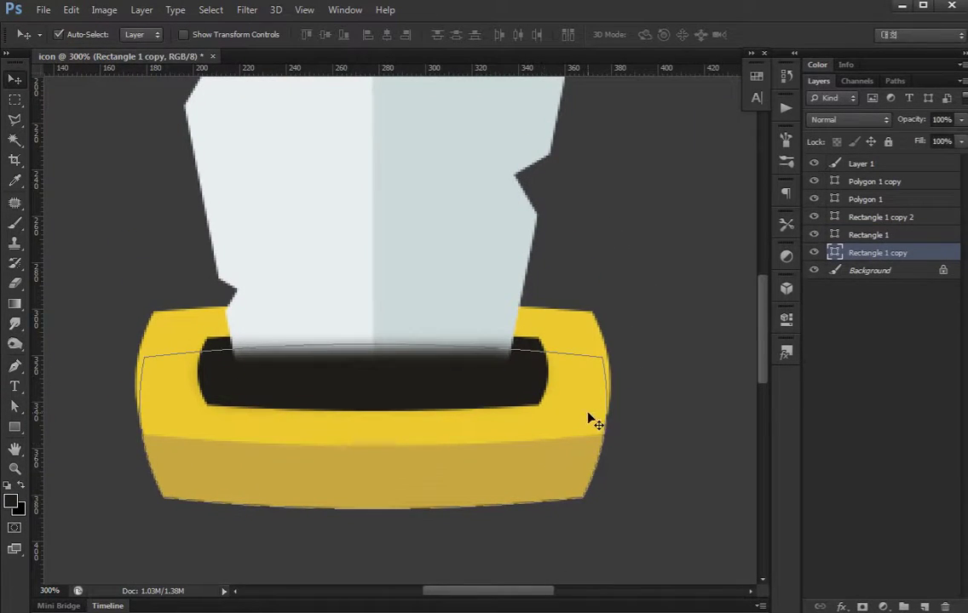
pyautogui.keyDown('shift'); pyautogui.click(594, 421); pyautogui.keyUp('shift')
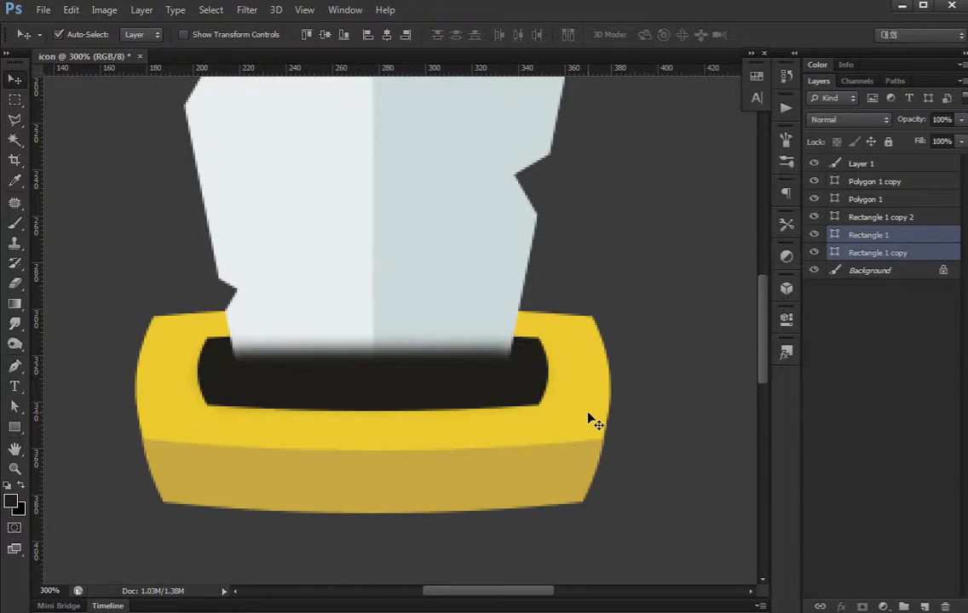
pyautogui.hotkey('ctrl', '-')
pyautogui.hotkey('ctrl', '-')
pyautogui.hotkey('ctrl', '+')
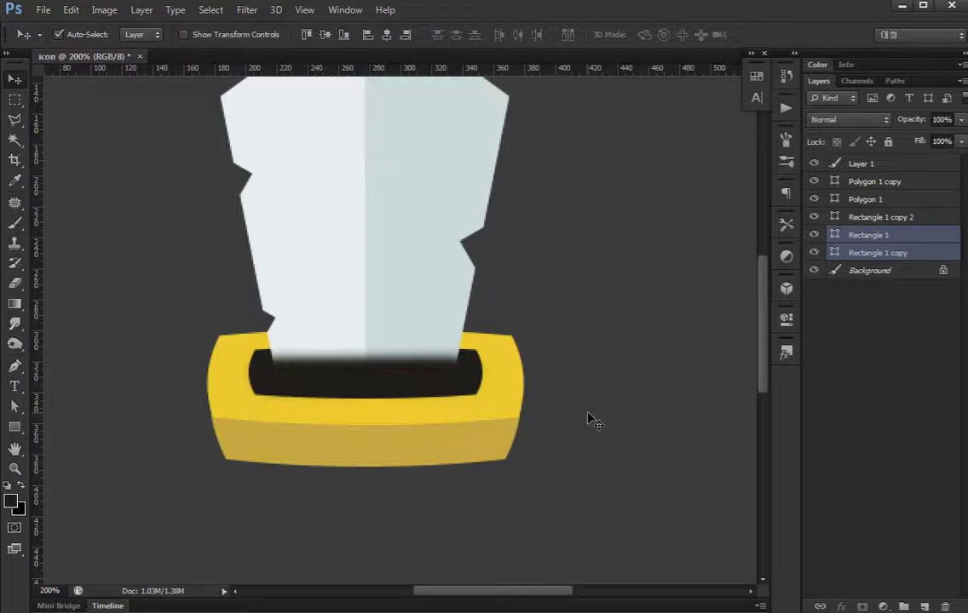
pyautogui.click(854, 404)
pyautogui.moveTo(286, 473); pyautogui.dragTo(294, 418)
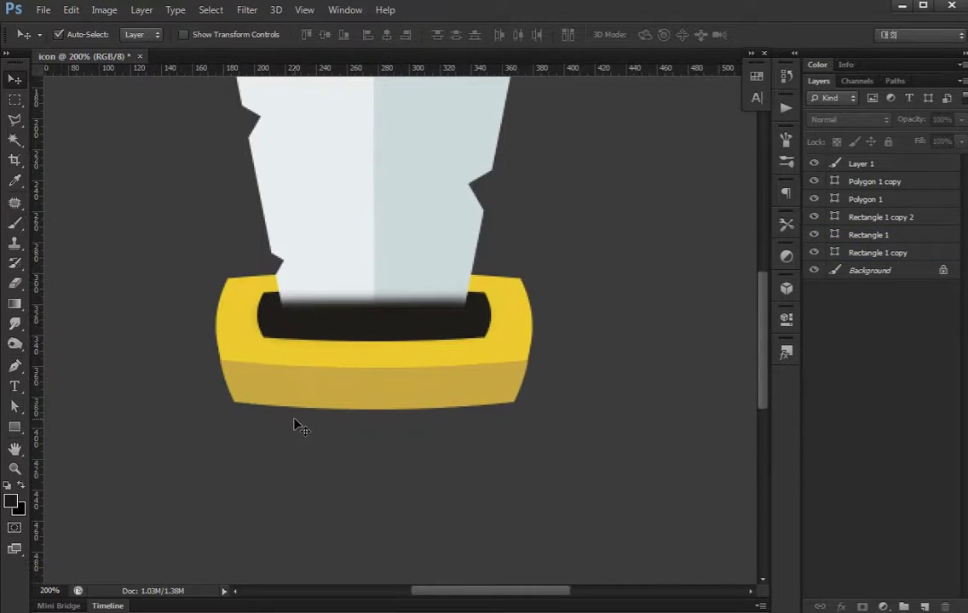
pyautogui.hotkey('ctrl', '+')
pyautogui.click(400, 339)
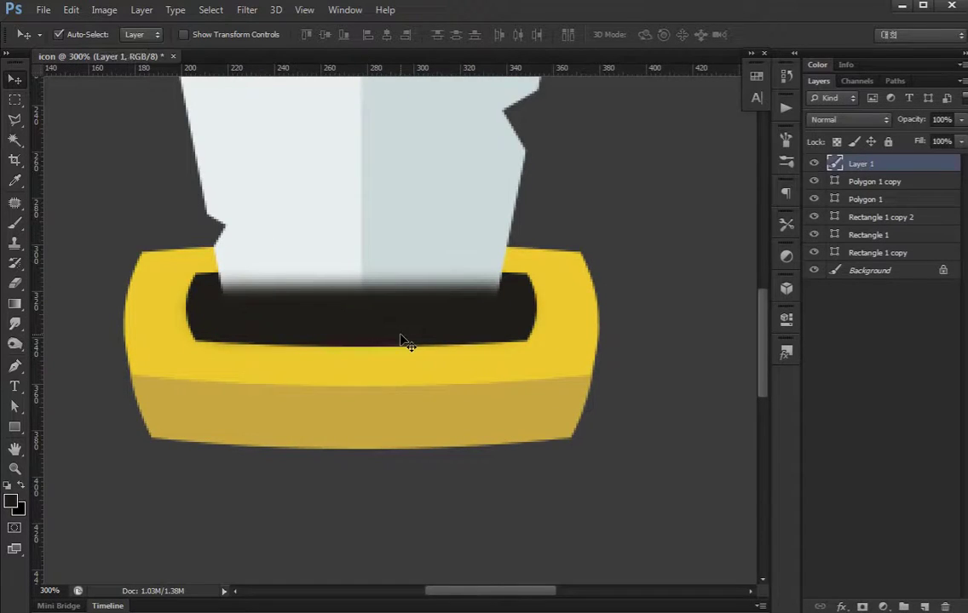
# Shorten the blade's base shadow and the black slot by pulling their bottom edges up
pyautogui.hotkey('ctrl', 't')
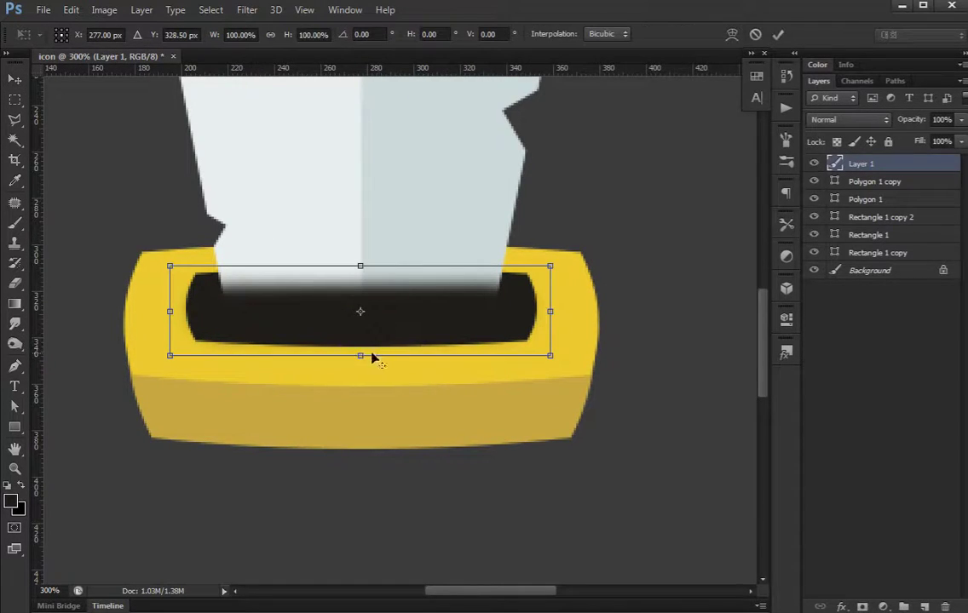
pyautogui.moveTo(362, 355); pyautogui.dragTo(363, 346)
pyautogui.press('Return')
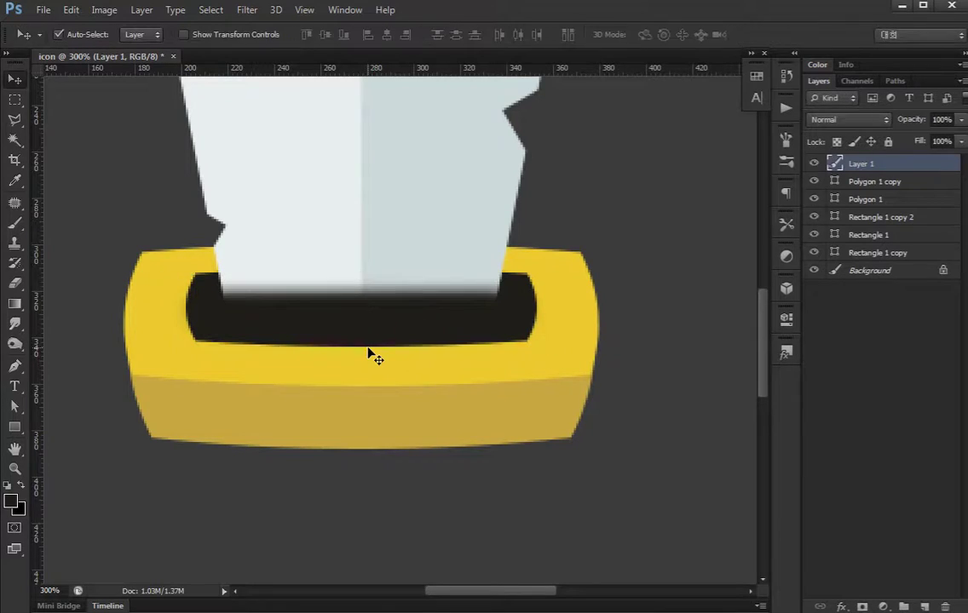
pyautogui.click(520, 339)
pyautogui.hotkey('ctrl', 't')
pyautogui.moveTo(362, 346); pyautogui.dragTo(363, 323)
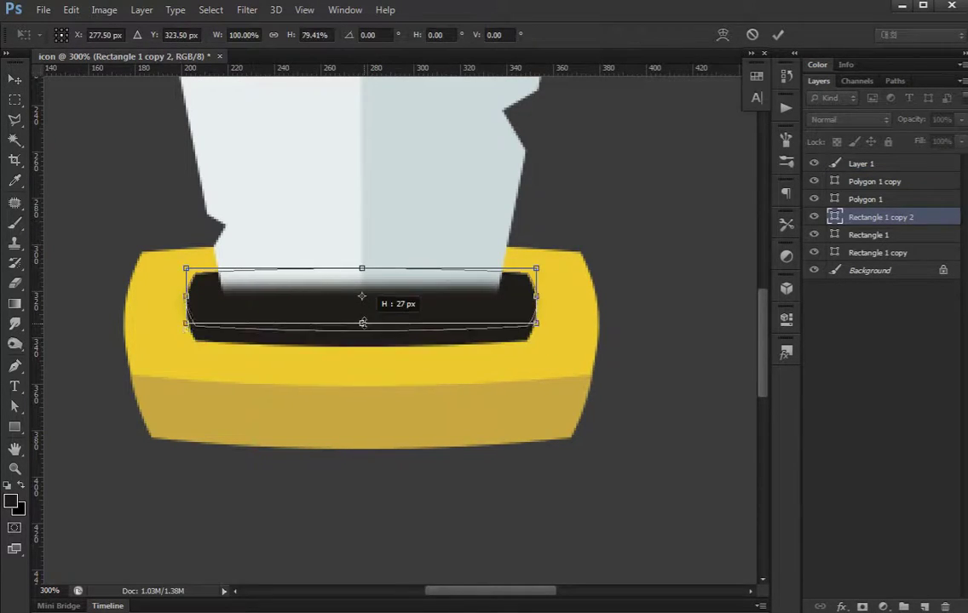
pyautogui.press('Return')
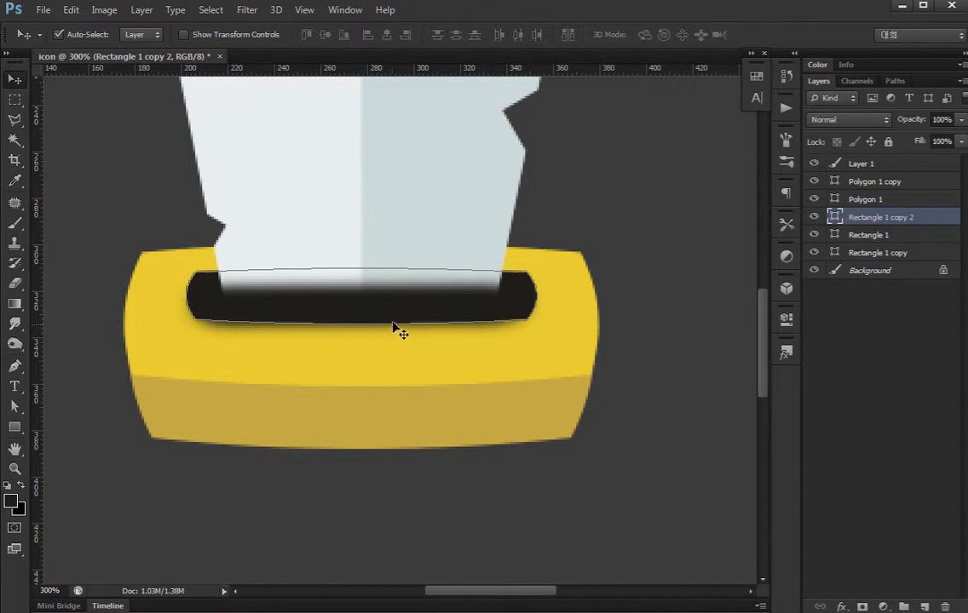
# Erase the pale shadow streak along the slot's lower-left edge with a smaller eraser
pyautogui.click(400, 309)
pyautogui.press('e')
pyautogui.rightClick(181, 343)
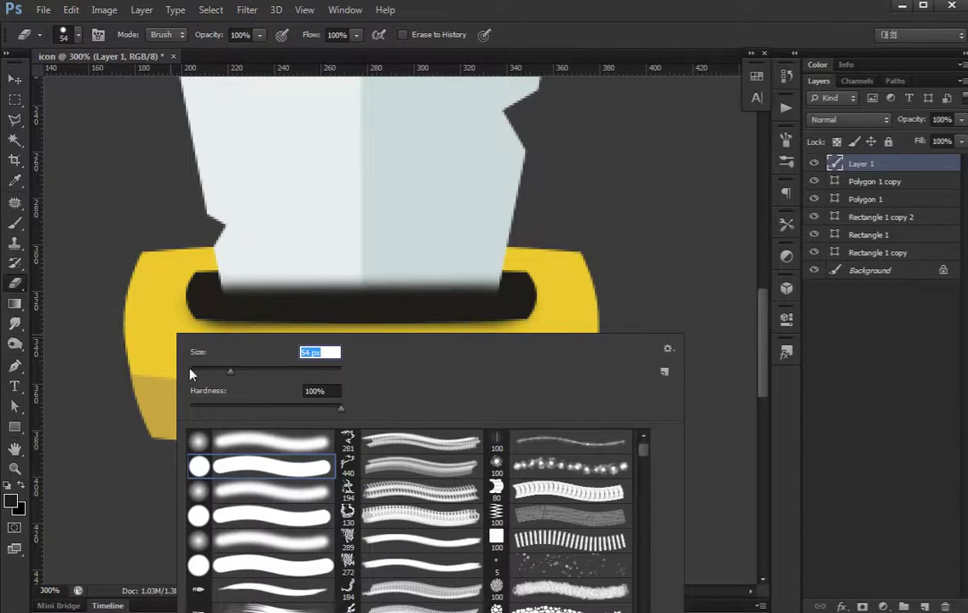
pyautogui.press('Return')
pyautogui.moveTo(221, 312); pyautogui.dragTo(460, 312)
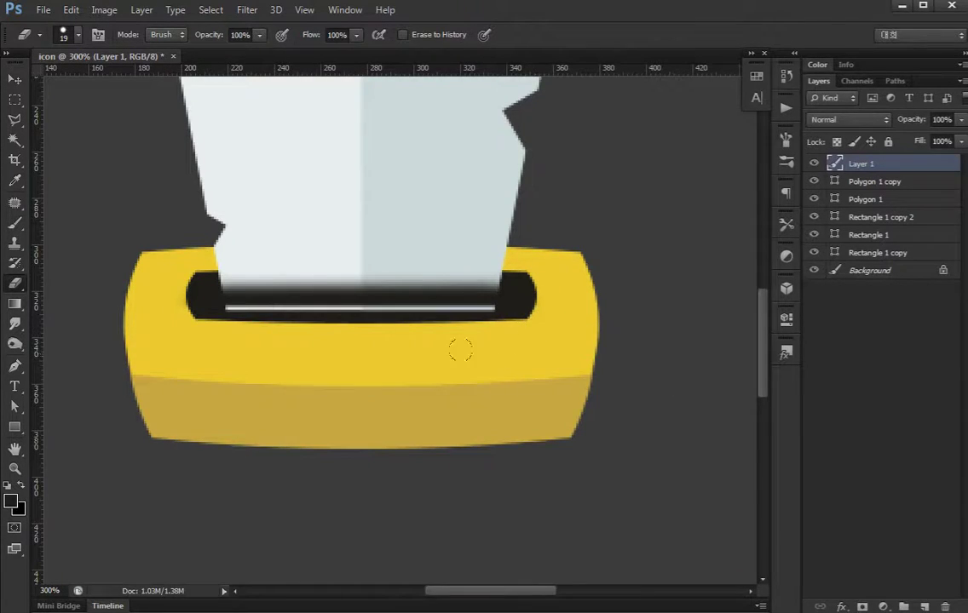
pyautogui.hotkey('ctrl', 'z')
pyautogui.moveTo(149, 297); pyautogui.dragTo(278, 296)
# Squash both yellow guard bands together to 84% height, about 75 px
pyautogui.press('v')
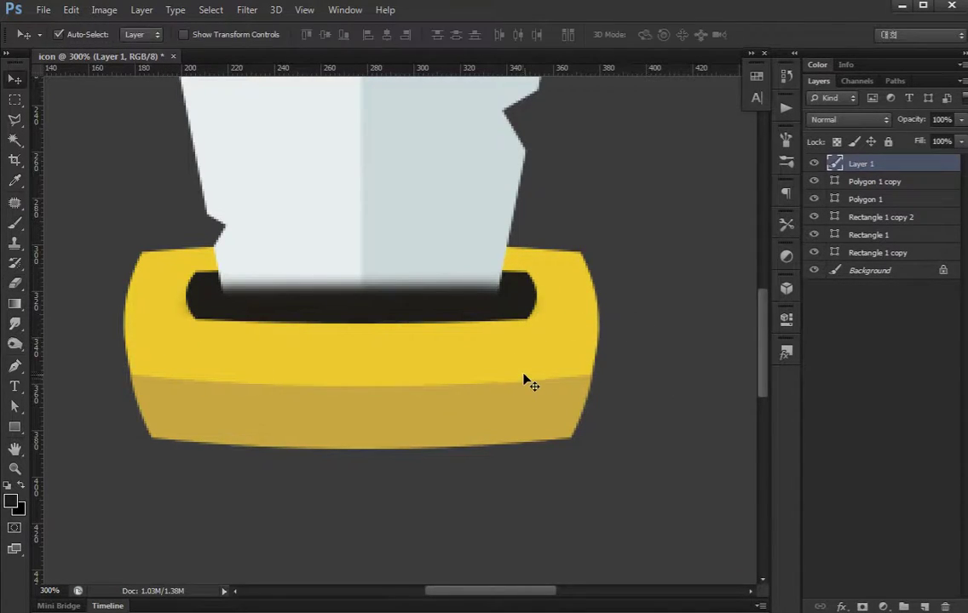
pyautogui.click(522, 379)
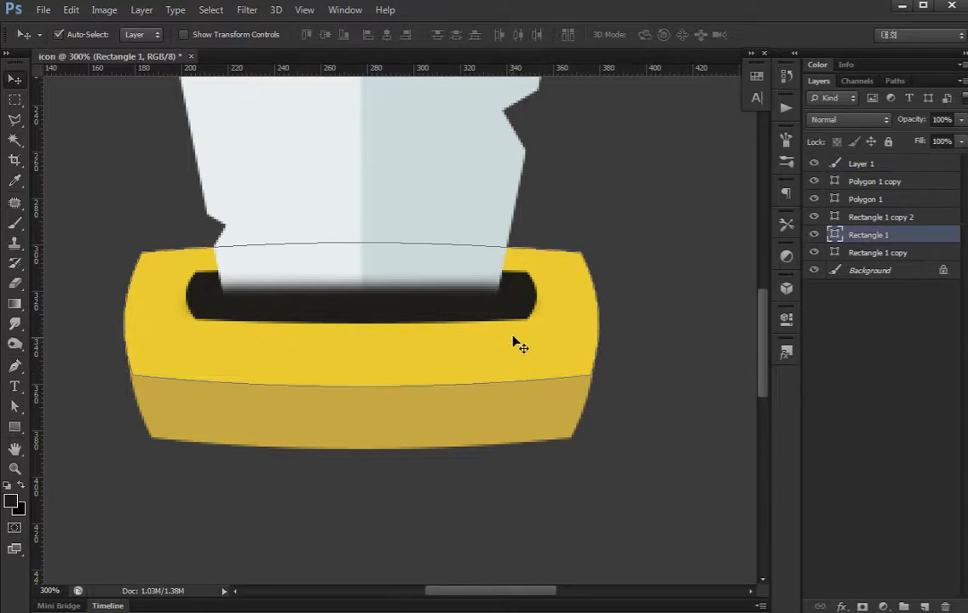
pyautogui.keyDown('shift'); pyautogui.click(338, 426); pyautogui.keyUp('shift')
pyautogui.hotkey('ctrl', 't')
pyautogui.moveTo(362, 447); pyautogui.dragTo(364, 418)
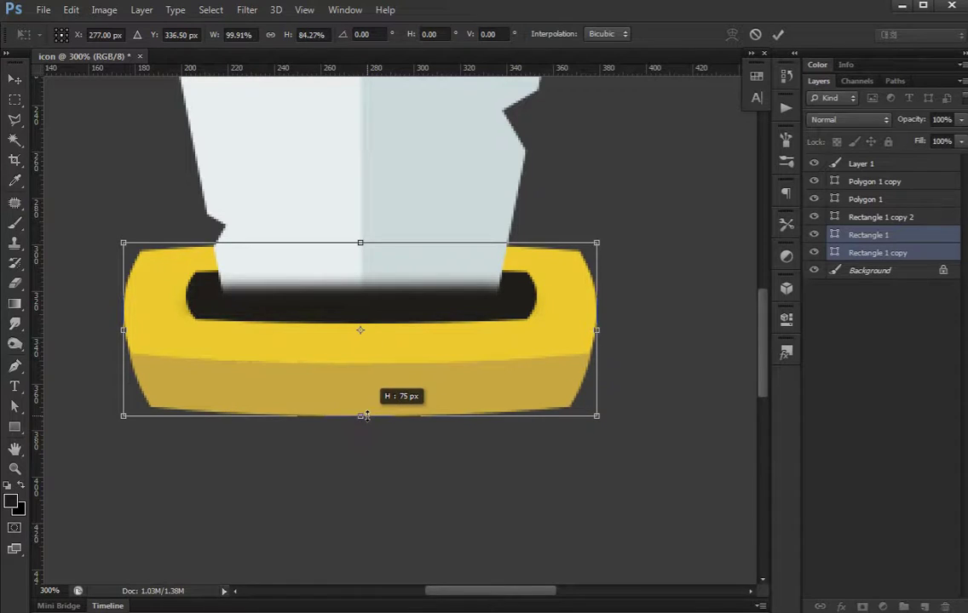
pyautogui.press('Return')
pyautogui.hotkey('ctrl', '-')
pyautogui.hotkey('ctrl', '-')
pyautogui.hotkey('ctrl', '-')
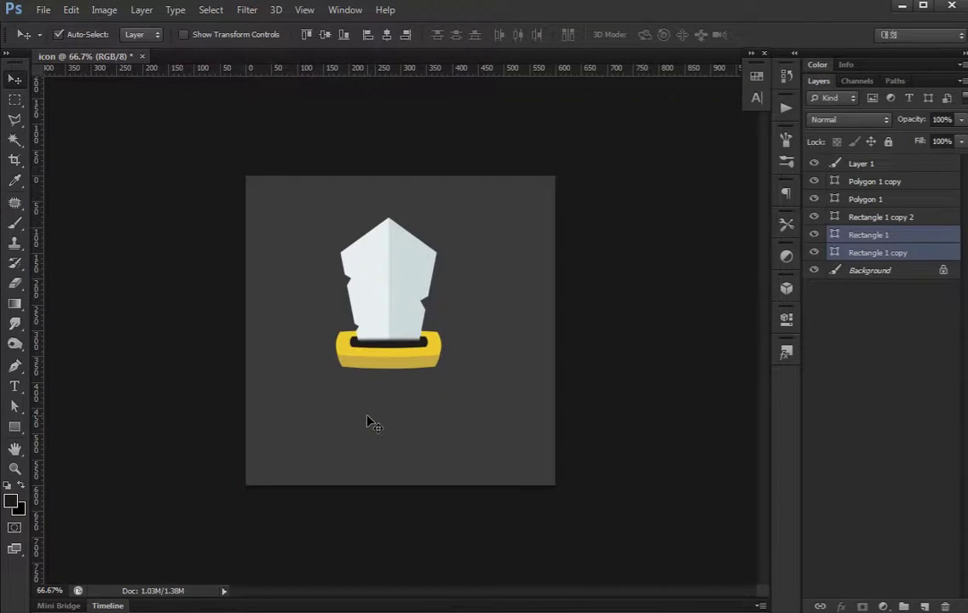
pyautogui.hotkey('ctrl', '+')
pyautogui.hotkey('ctrl', '+')
pyautogui.hotkey('ctrl', '+')
pyautogui.moveTo(367, 415); pyautogui.dragTo(381, 317)
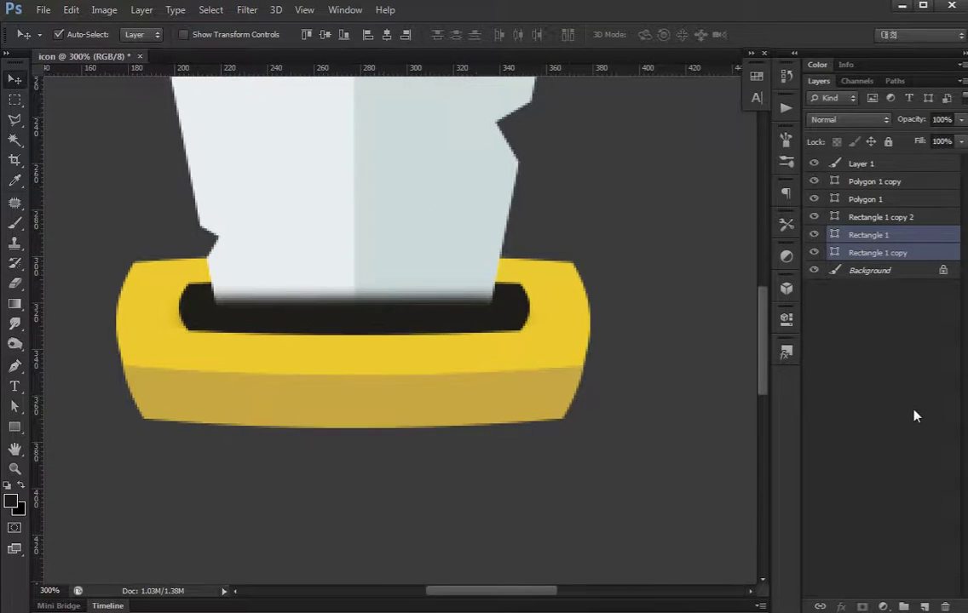
pyautogui.click(810, 363)
pyautogui.moveTo(395, 256); pyautogui.dragTo(424, 205)
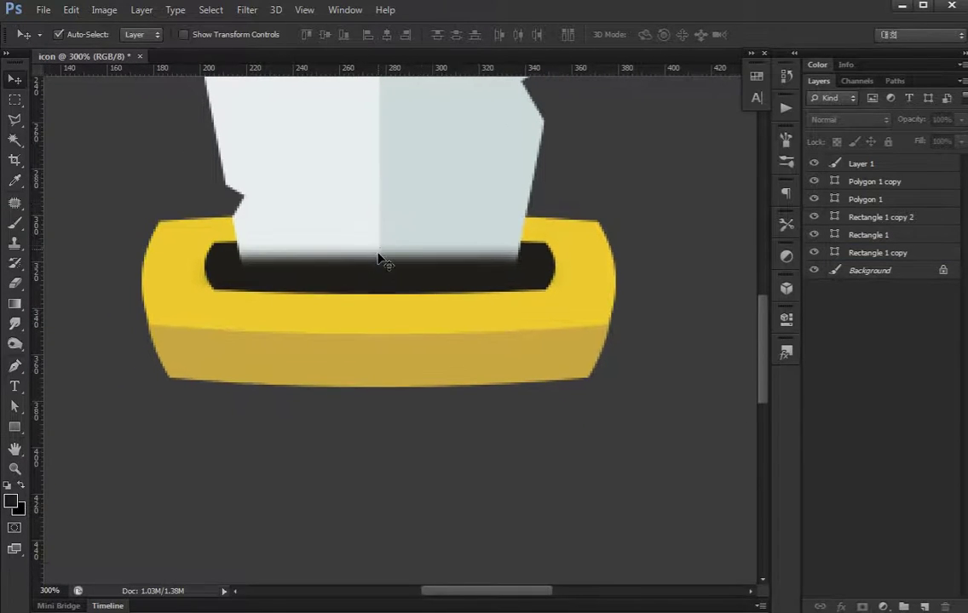
# Draw a white ellipse below the yellow guard
pyautogui.click(15, 427)
pyautogui.moveTo(339, 340); pyautogui.dragTo(408, 404)
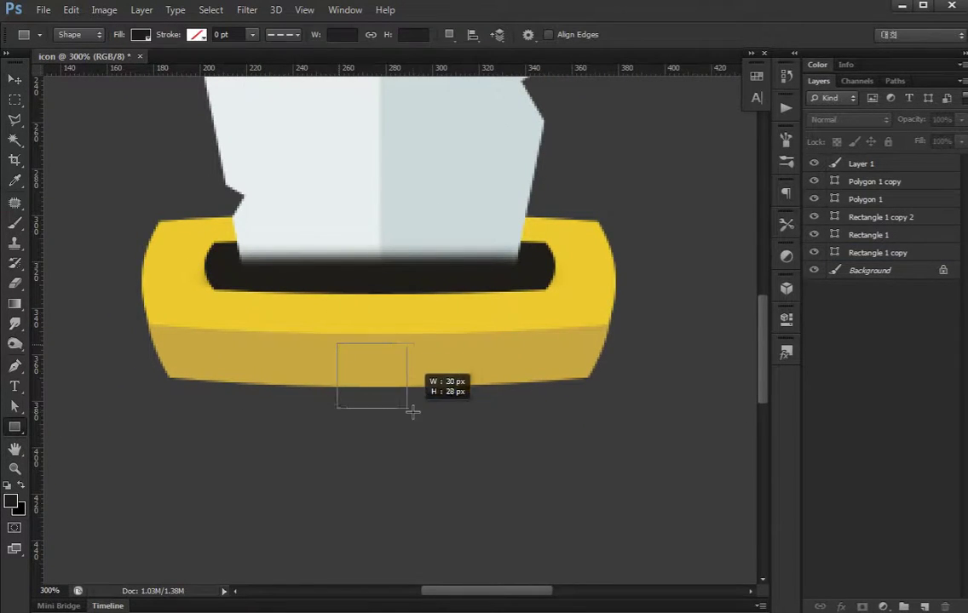
pyautogui.rightClick(14, 426)
pyautogui.click(81, 453)
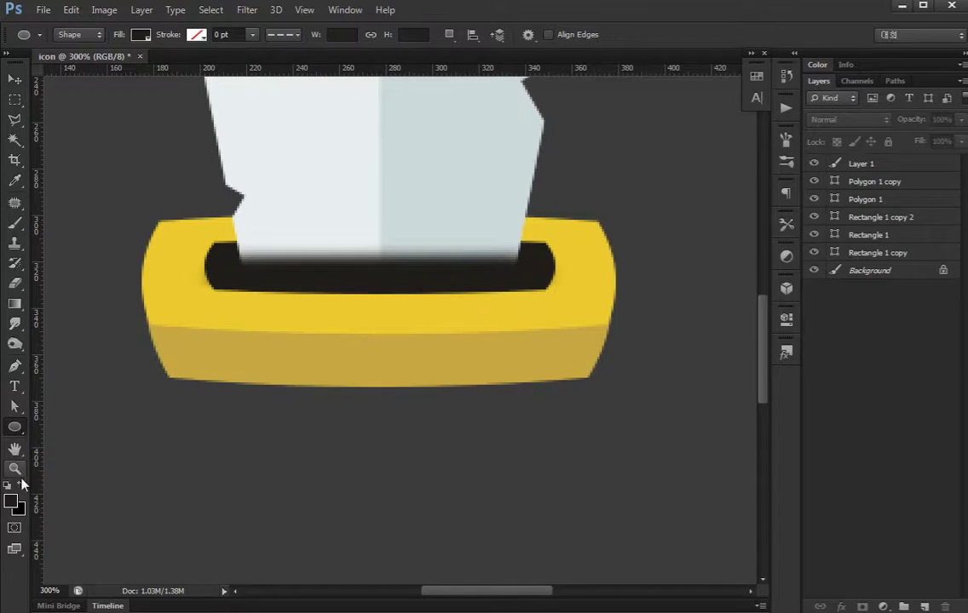
pyautogui.click(21, 485)
pyautogui.moveTo(307, 349); pyautogui.dragTo(470, 503)
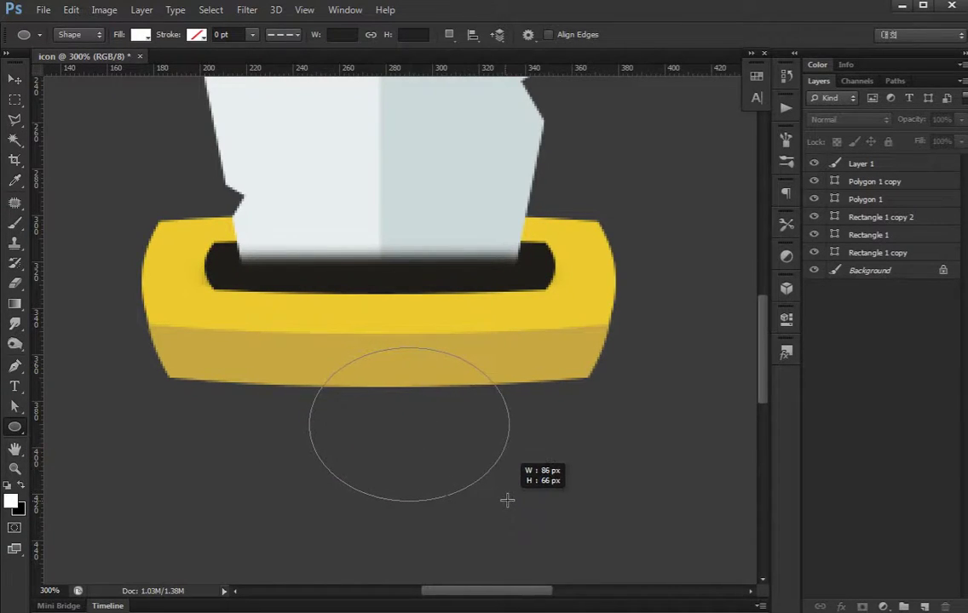
pyautogui.moveTo(489, 501); pyautogui.dragTo(509, 501)
# Replace the ellipse's top anchor with a flat top drawn with the Pen tool
pyautogui.press('a')
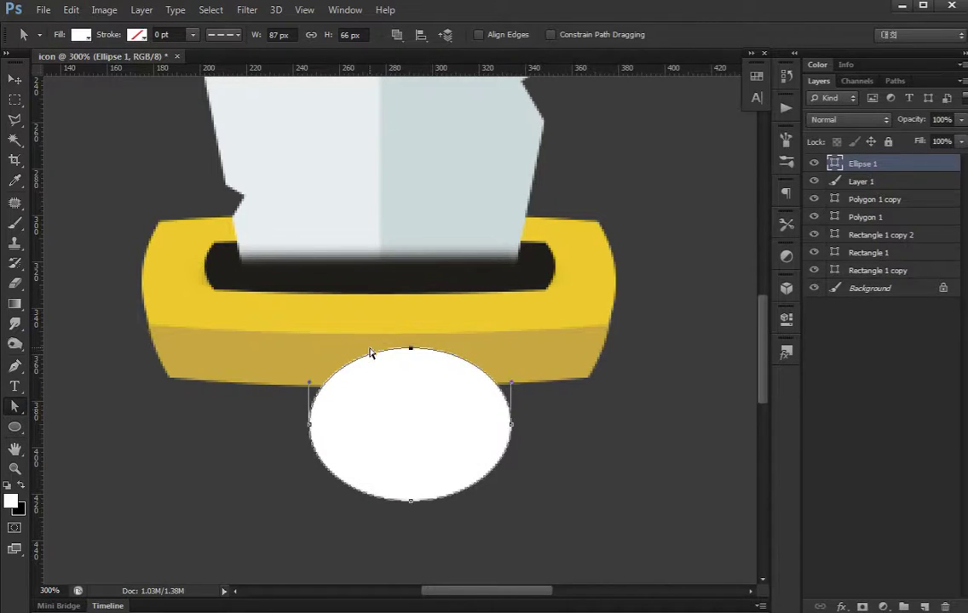
pyautogui.press('Delete')
pyautogui.press('p')
pyautogui.keyDown('ctrl'); pyautogui.click(316, 435); pyautogui.keyUp('ctrl')
pyautogui.click(309, 351)
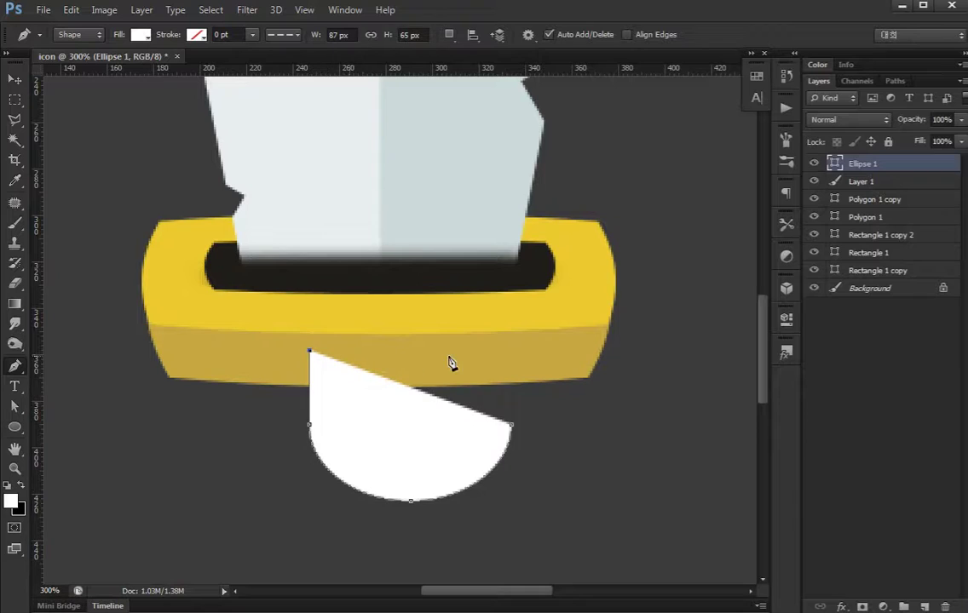
pyautogui.click(511, 351)
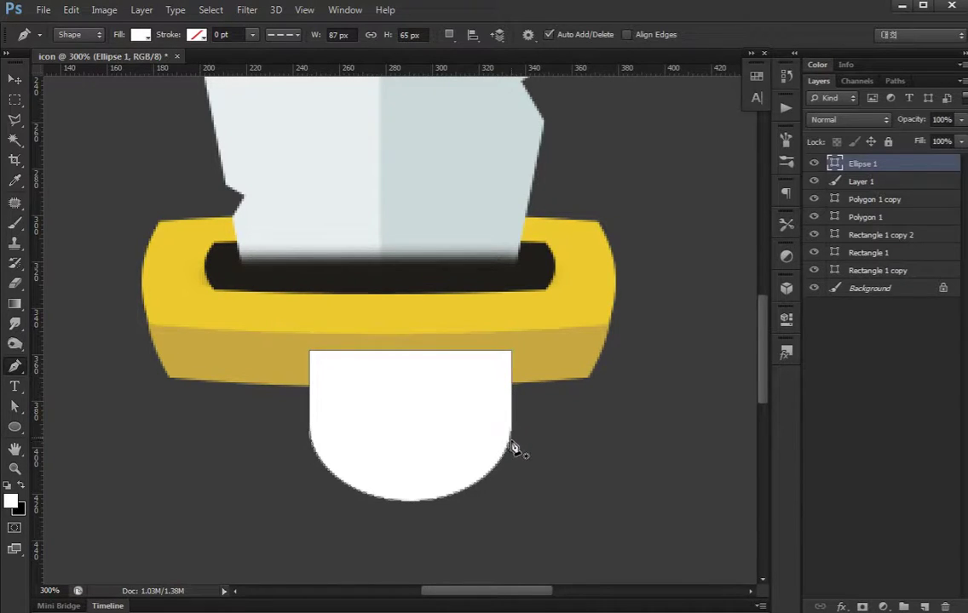
pyautogui.click(512, 444)
# Centre the white shape under the guard, send it behind, and narrow it to 79% width
pyautogui.press('v')
pyautogui.moveTo(432, 445); pyautogui.dragTo(400, 454)
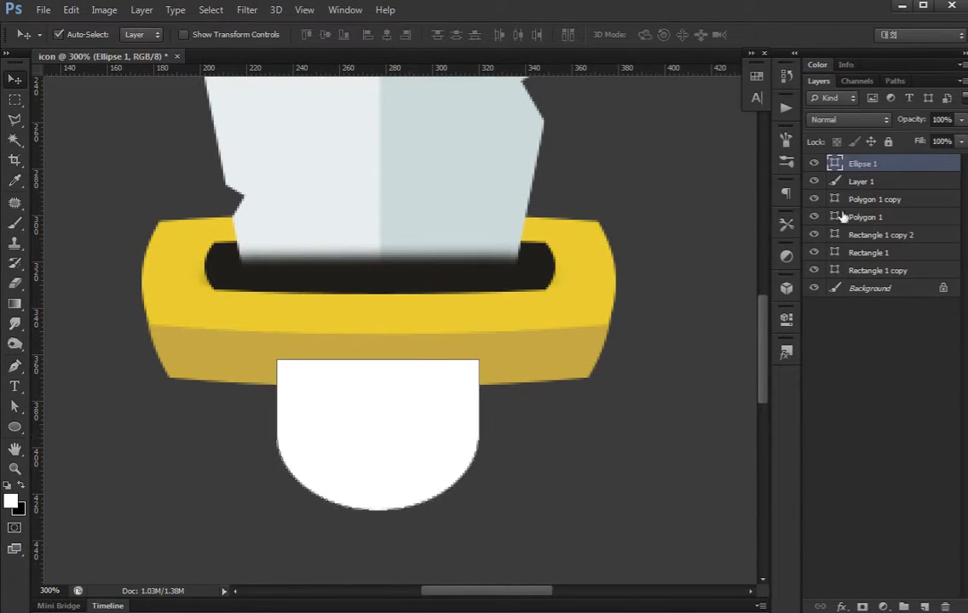
pyautogui.hotkey('ctrl', 'shift', '[')
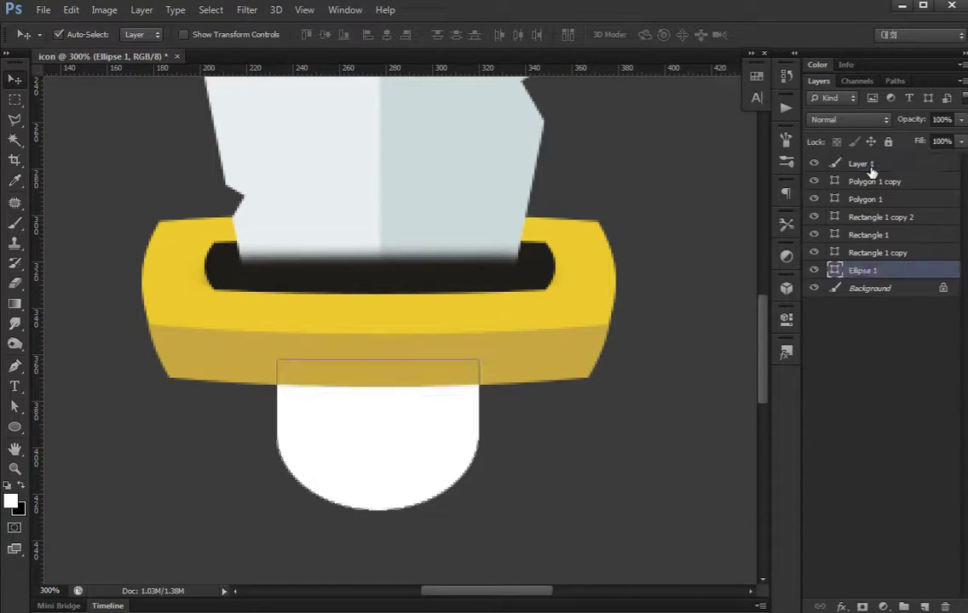
pyautogui.hotkey('ctrl', 't')
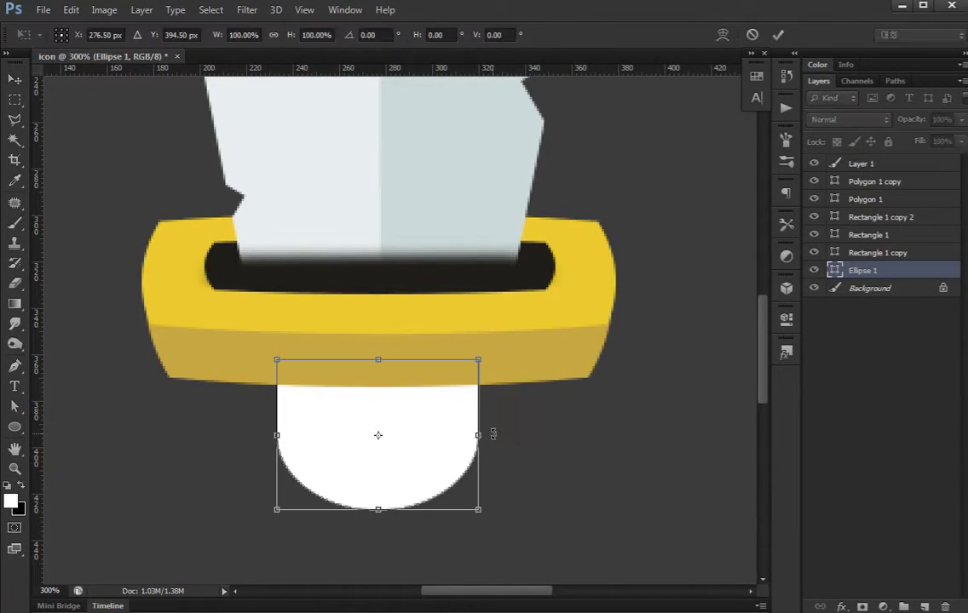
pyautogui.moveTo(481, 435); pyautogui.dragTo(459, 437)
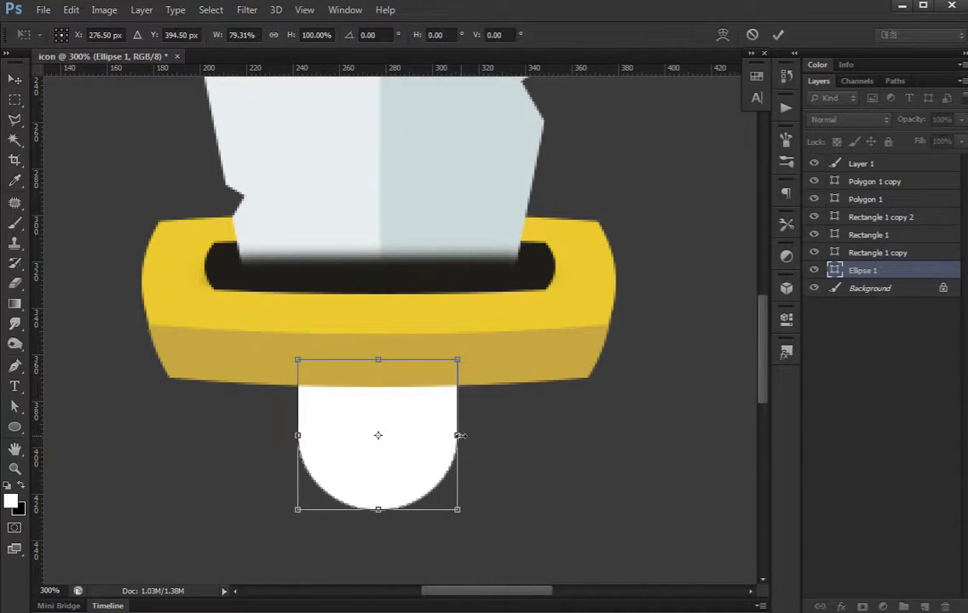
pyautogui.press('Return')
pyautogui.hotkey('ctrl', '-')
pyautogui.hotkey('ctrl', '-')
pyautogui.hotkey('ctrl', '-')
pyautogui.hotkey('ctrl', '+')
pyautogui.hotkey('ctrl', '+')
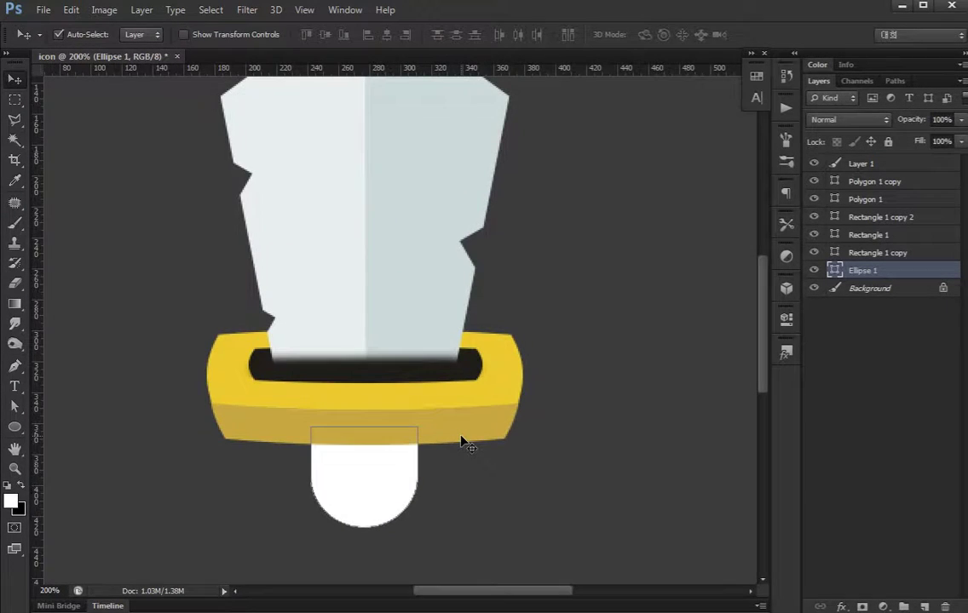
pyautogui.hotkey('ctrl', '+')
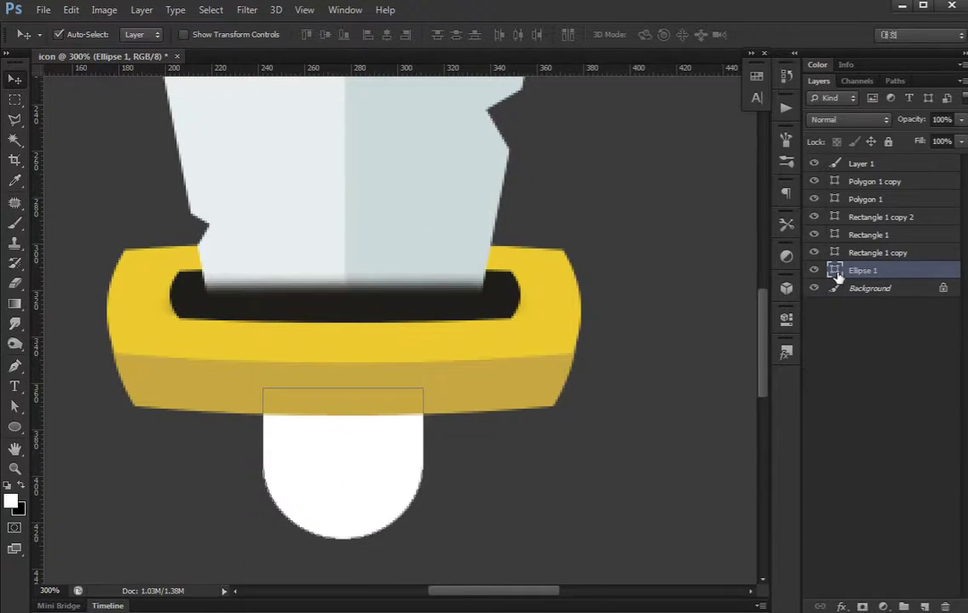
# Fill the Ellipse 1 grip shape with dark grey-green 323e39
pyautogui.doubleClick(835, 271)
pyautogui.click(79, 446)
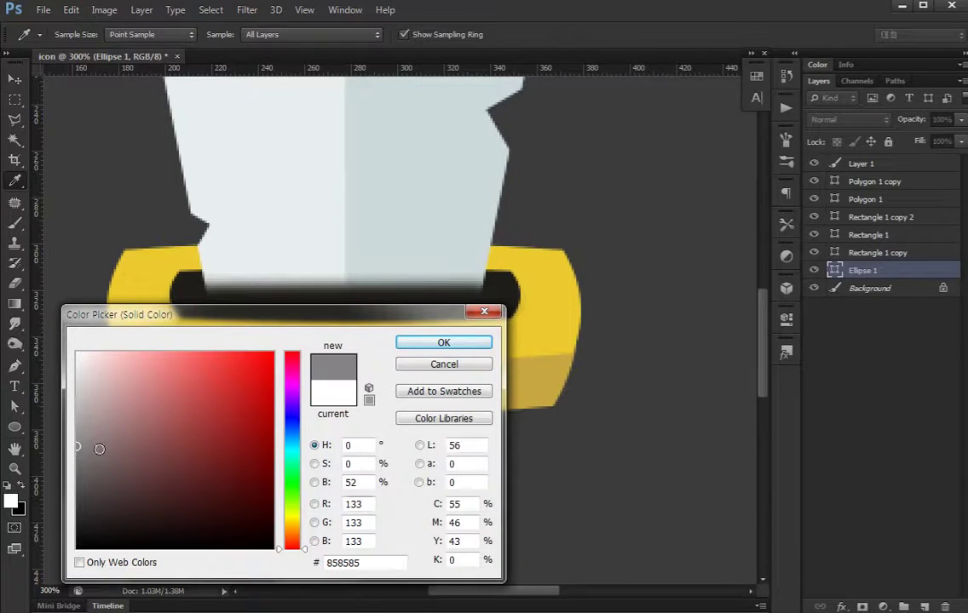
pyautogui.scroll(-3, 644, 362)
pyautogui.hscroll(-5, 605, 348)
pyautogui.click(97, 483)
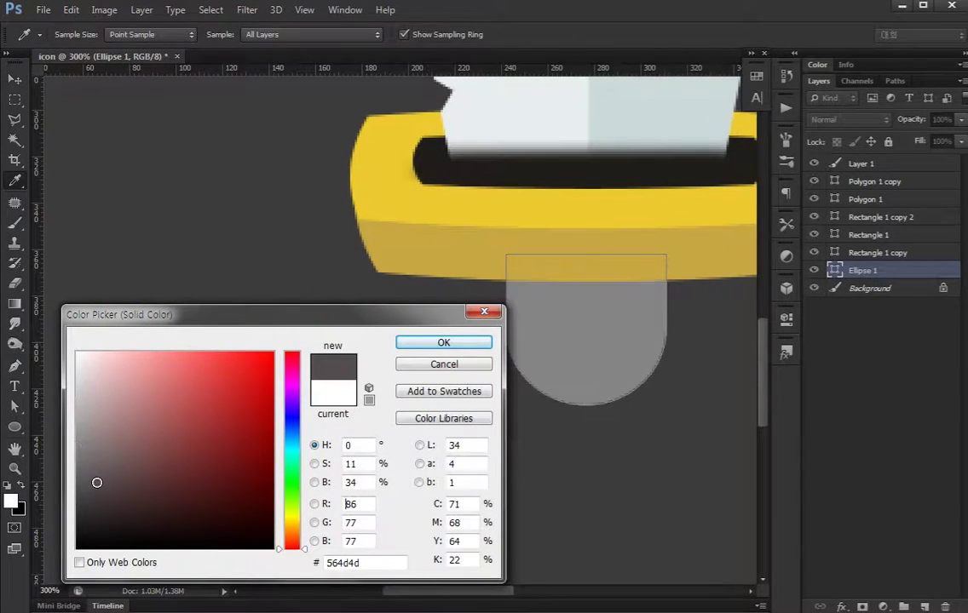
pyautogui.click(292, 445)
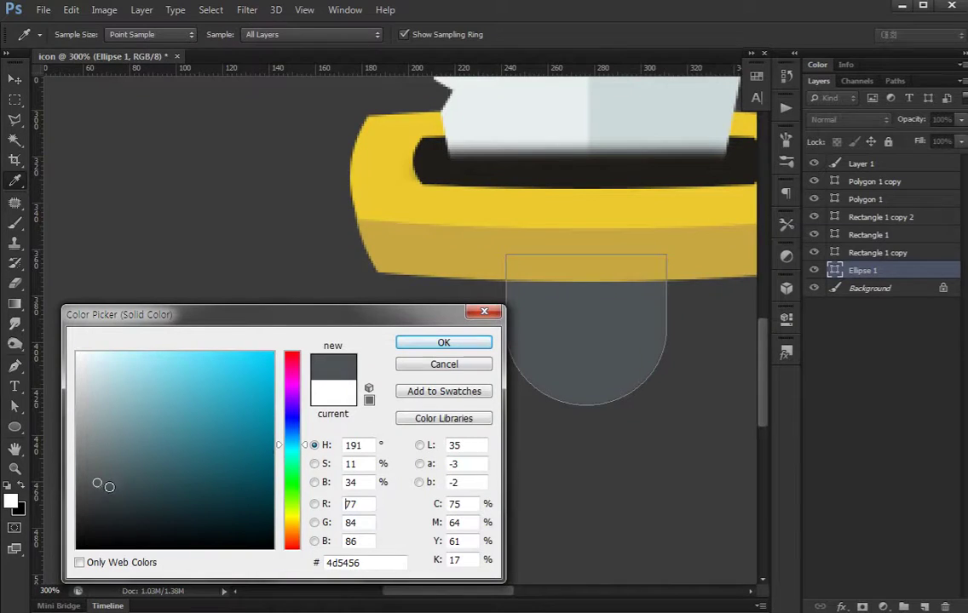
pyautogui.moveTo(109, 487); pyautogui.dragTo(115, 501)
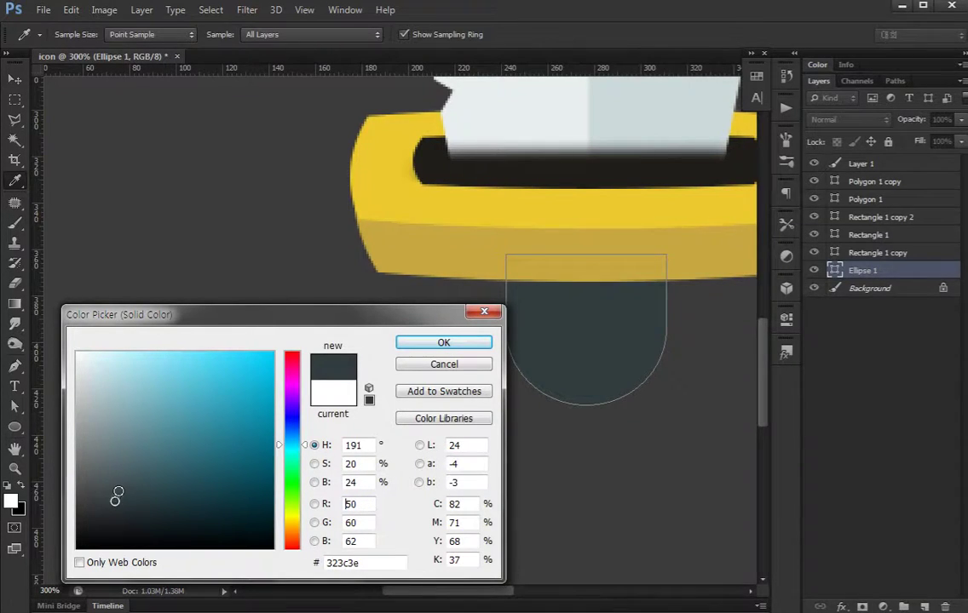
pyautogui.click(293, 465)
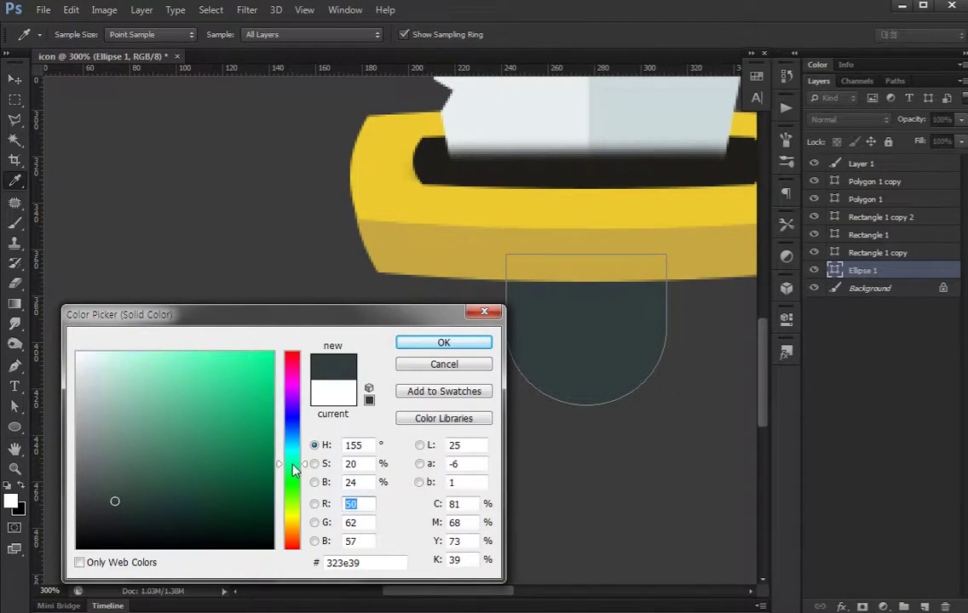
pyautogui.click(440, 341)
pyautogui.hscroll(3, 587, 332)
# Duplicate the grip, nudge the copy up, and fill it with lighter 515c57
pyautogui.hotkey('ctrl', 'j')
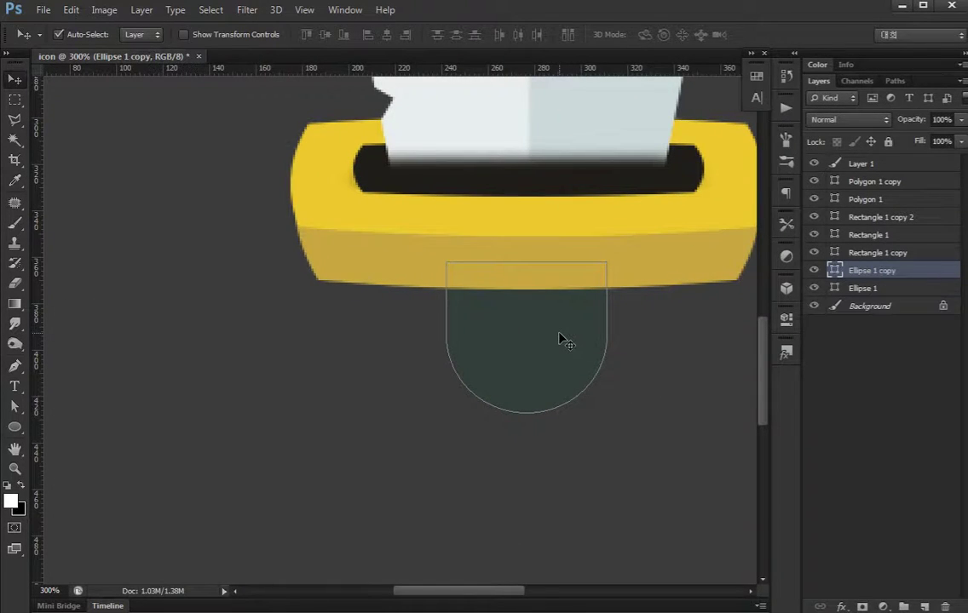
pyautogui.hotkey('shift', 'Up')
pyautogui.press('Down')
pyautogui.press('Down')
pyautogui.press('Down')
pyautogui.press('Down')
pyautogui.press('Down')
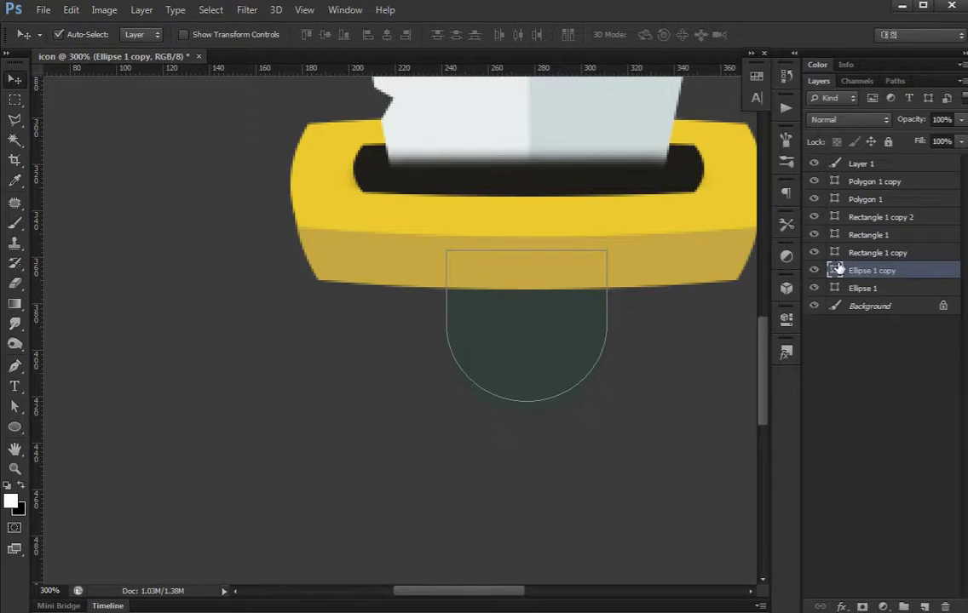
pyautogui.doubleClick(837, 269)
pyautogui.press('Escape')
pyautogui.doubleClick(835, 270)
pyautogui.click(101, 477)
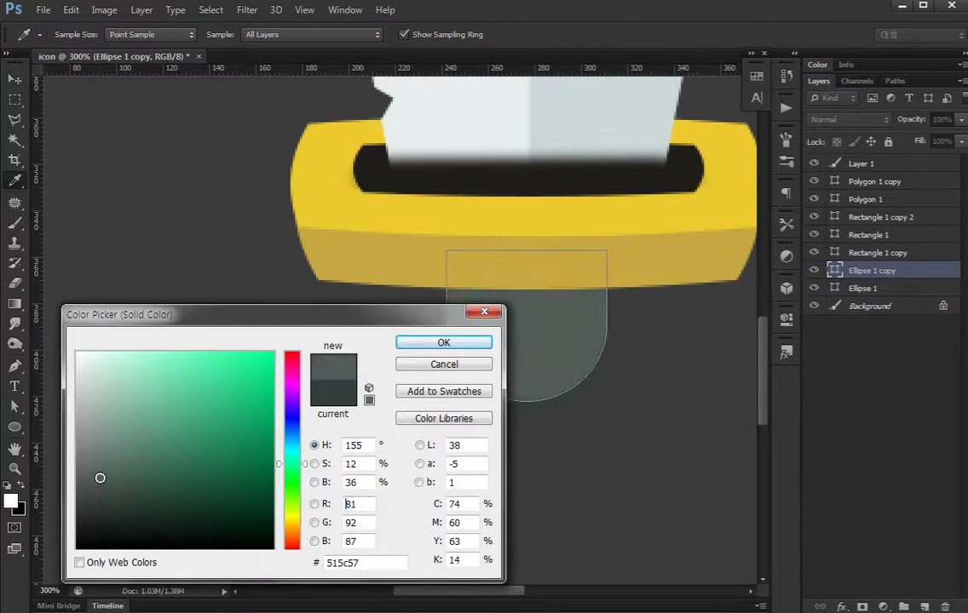
pyautogui.press('Return')
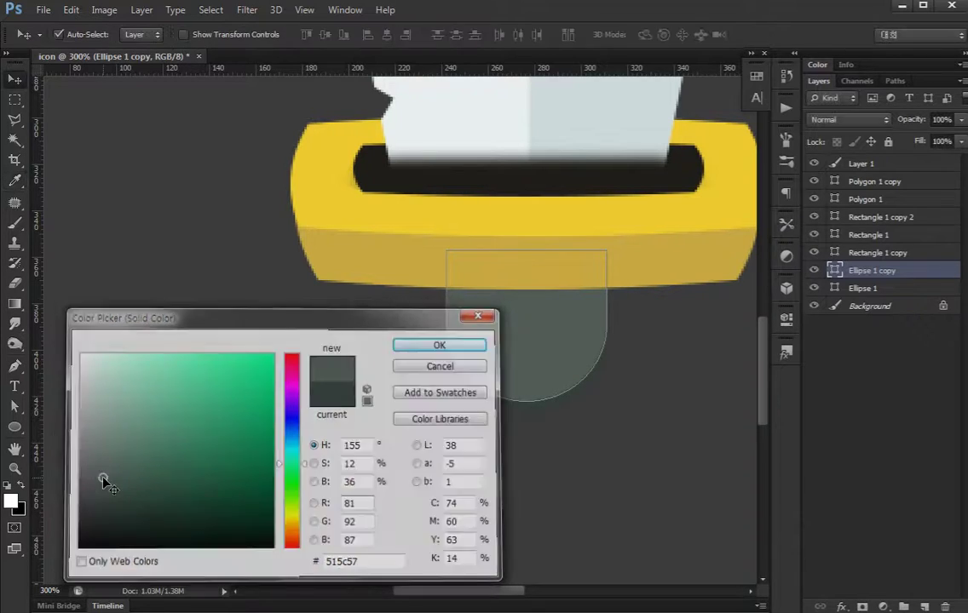
pyautogui.hscroll(3, 586, 327)
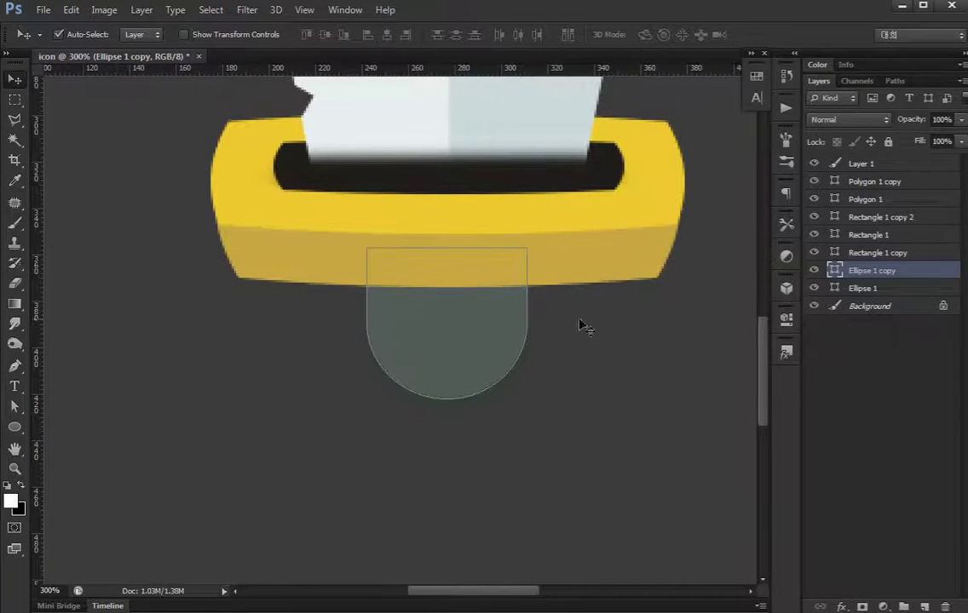
pyautogui.click(871, 289)
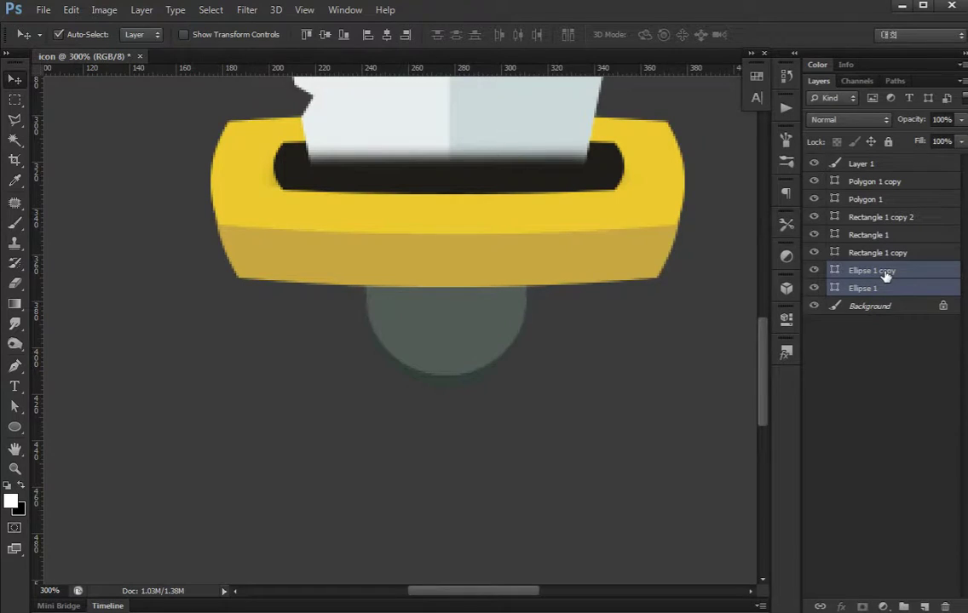
# Duplicate the grip pair twice, stacking each copy lower and beneath to form ridged segments
pyautogui.hotkey('ctrl', 'j')
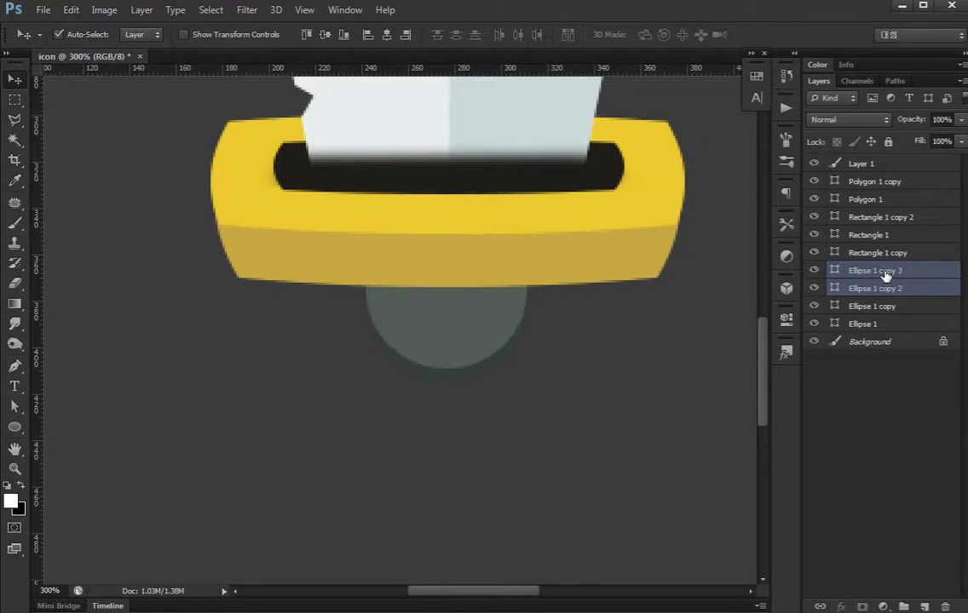
pyautogui.hotkey('shift', 'Down')
pyautogui.hotkey('shift', 'Down')
pyautogui.hotkey('shift', 'Down')
pyautogui.hotkey('ctrl', '[')
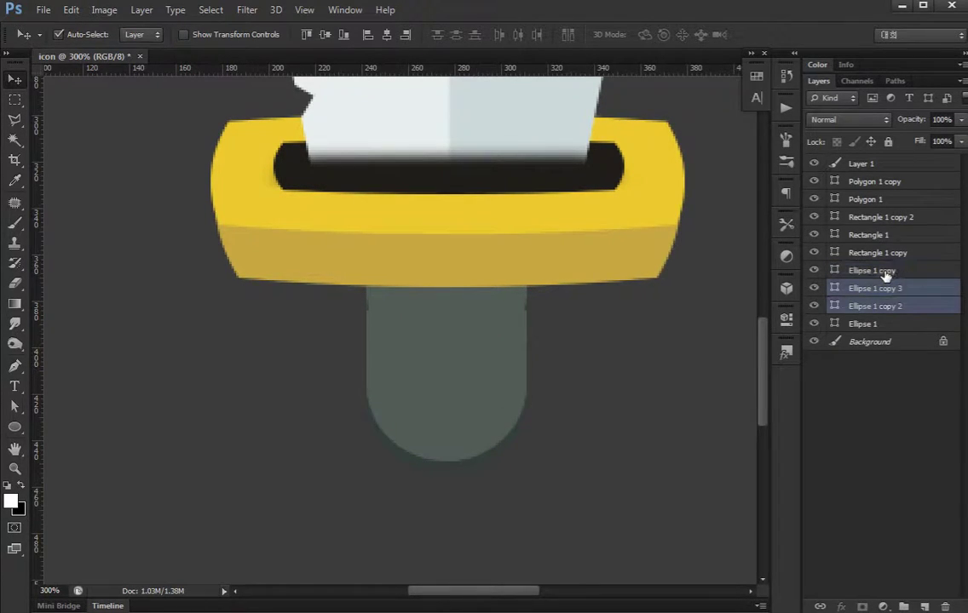
pyautogui.hotkey('ctrl', '[')
pyautogui.press('Up')
pyautogui.press('Up')
pyautogui.press('Up')
pyautogui.press('Up')
pyautogui.press('Up')
pyautogui.press('Up')
pyautogui.press('Up')
pyautogui.press('Up')
pyautogui.hotkey('ctrl', 'j')
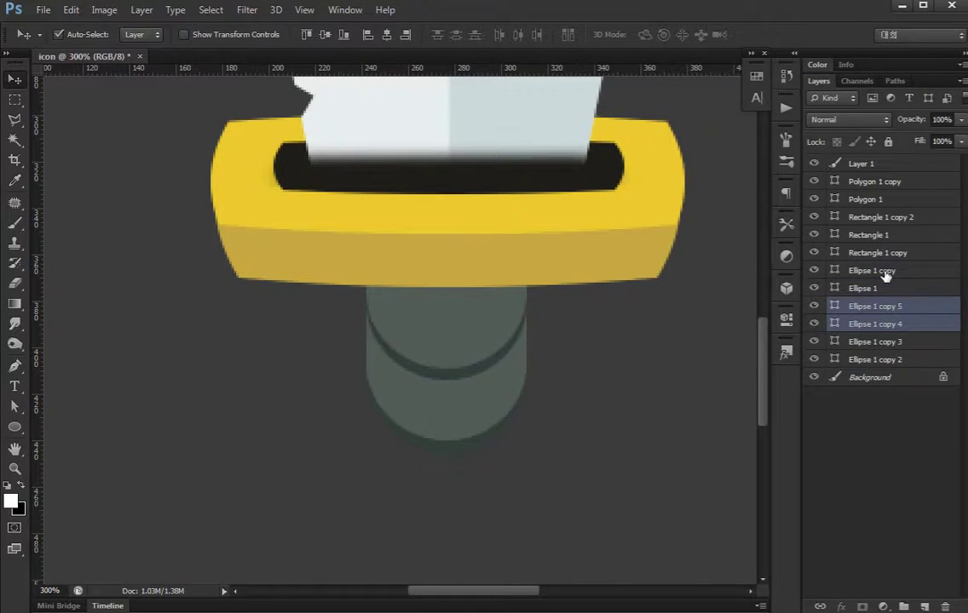
pyautogui.press('Down')
pyautogui.press('Down')
pyautogui.press('Down')
pyautogui.press('Down')
pyautogui.press('Down')
pyautogui.press('Down')
pyautogui.press('Up')
pyautogui.press('Up')
pyautogui.press('Up')
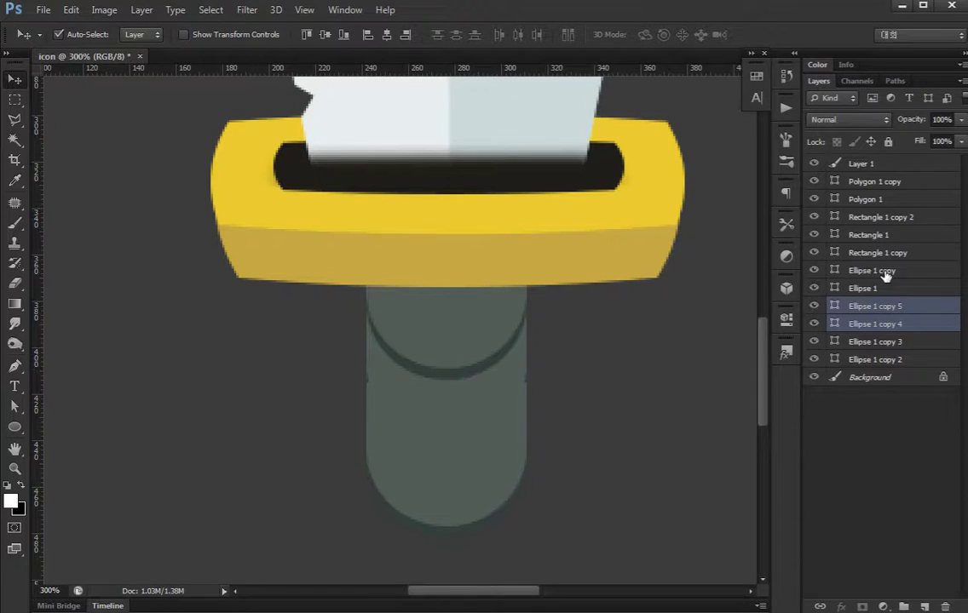
pyautogui.press('Up')
pyautogui.press('Up')
pyautogui.press('Up')
pyautogui.hotkey('ctrl', '[')
pyautogui.hotkey('ctrl', '[')
pyautogui.press('Up')
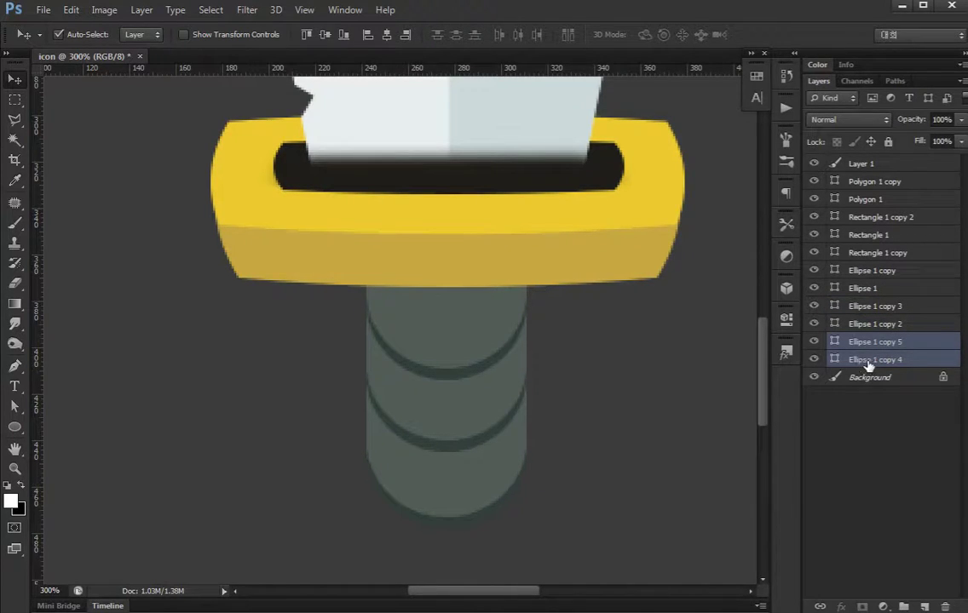
# Taper all grip segments narrower toward the bottom and shorten the grip
pyautogui.click(868, 362)
pyautogui.keyDown('shift'); pyautogui.click(883, 271); pyautogui.keyUp('shift')
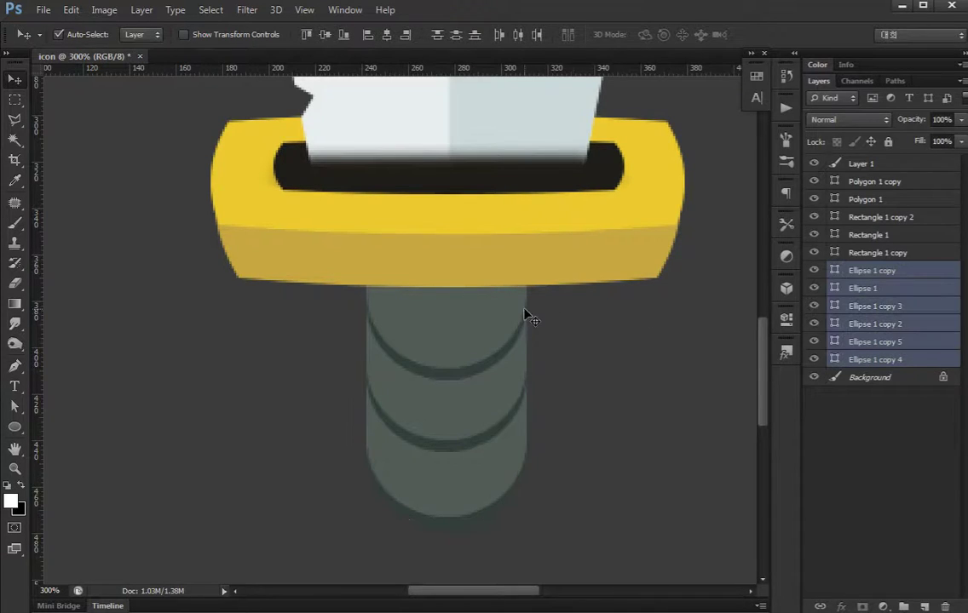
pyautogui.hotkey('ctrl', 't')
pyautogui.moveTo(528, 531); pyautogui.dragTo(509, 528)
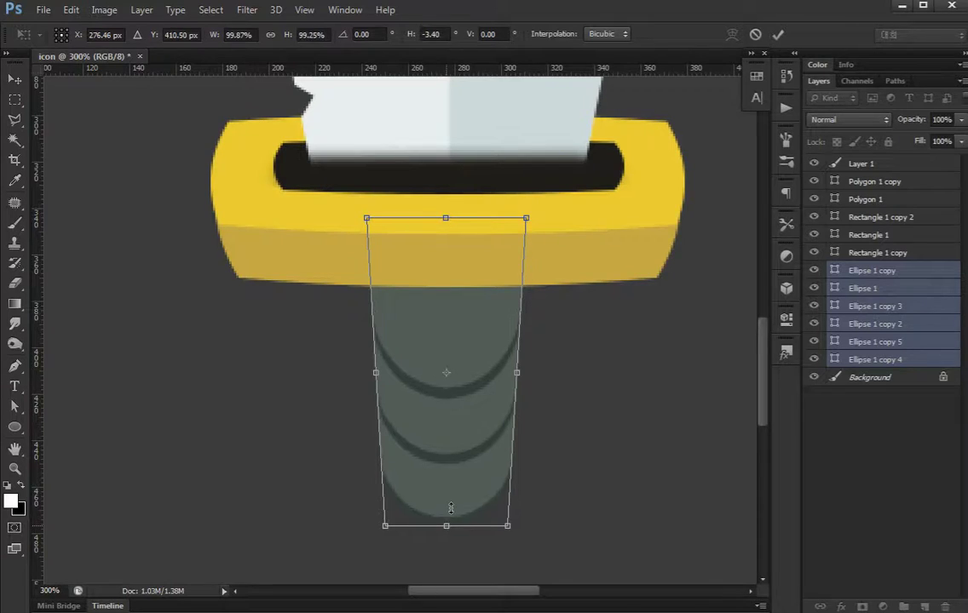
pyautogui.moveTo(451, 509); pyautogui.dragTo(452, 471)
pyautogui.press('Return')
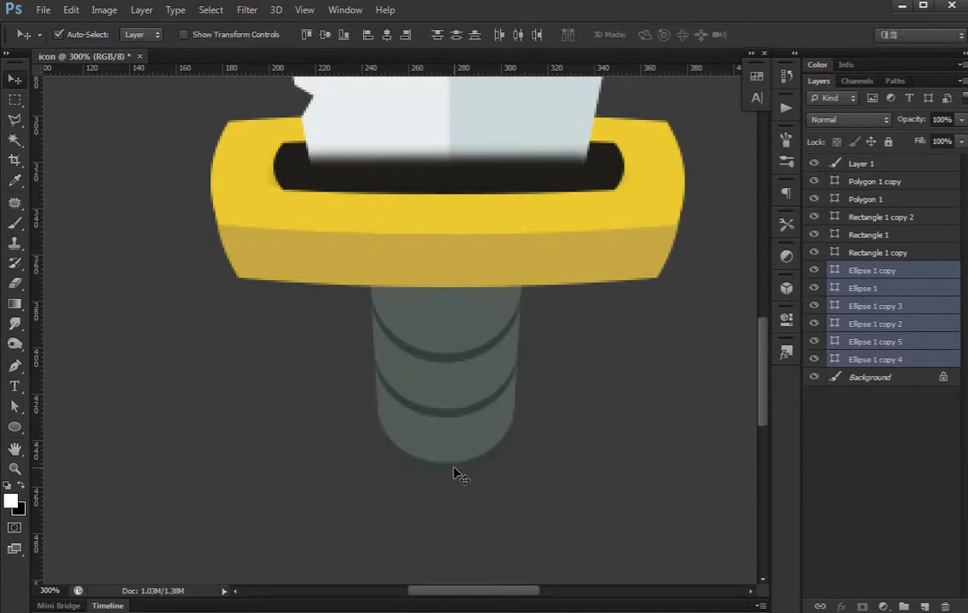
pyautogui.hotkey('ctrl', '-')
pyautogui.hotkey('ctrl', '-')
pyautogui.hotkey('ctrl', '-')
pyautogui.hotkey('ctrl', '+')
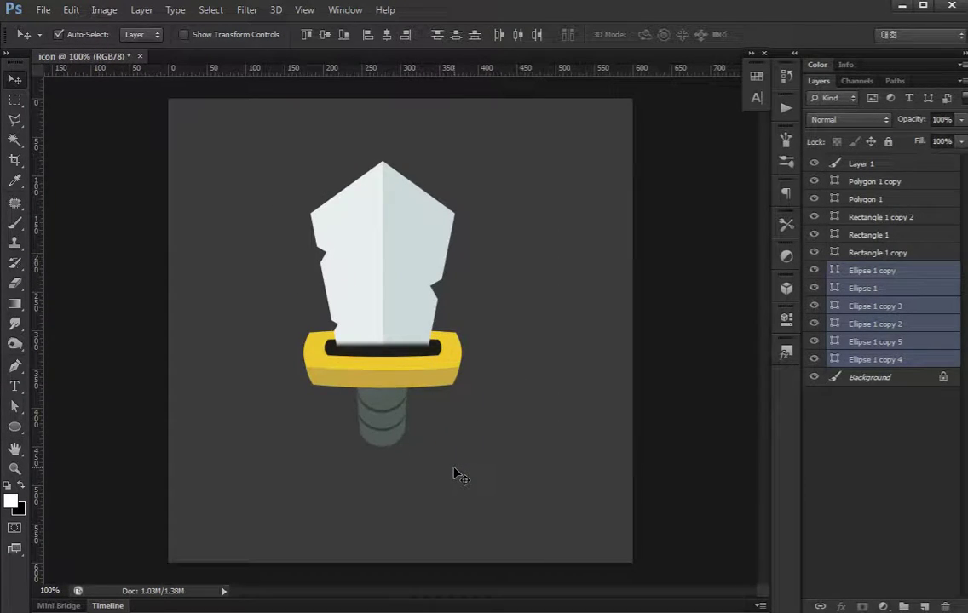
# Select every sword layer from the blade down to the bottom grip ellipse
pyautogui.hotkey('ctrl', '+')
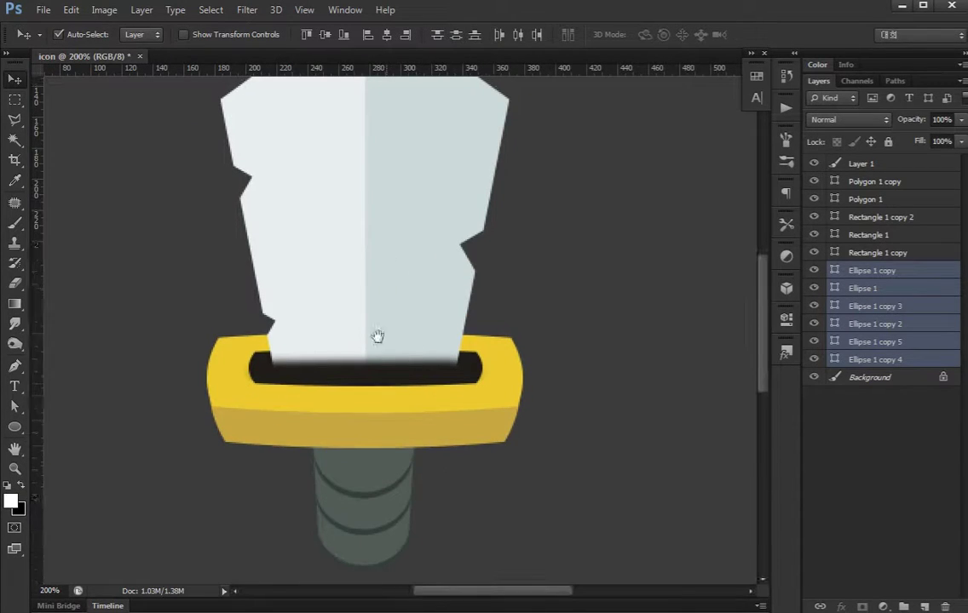
pyautogui.scroll(5, 341, 298)
pyautogui.press('a')
pyautogui.press('v')
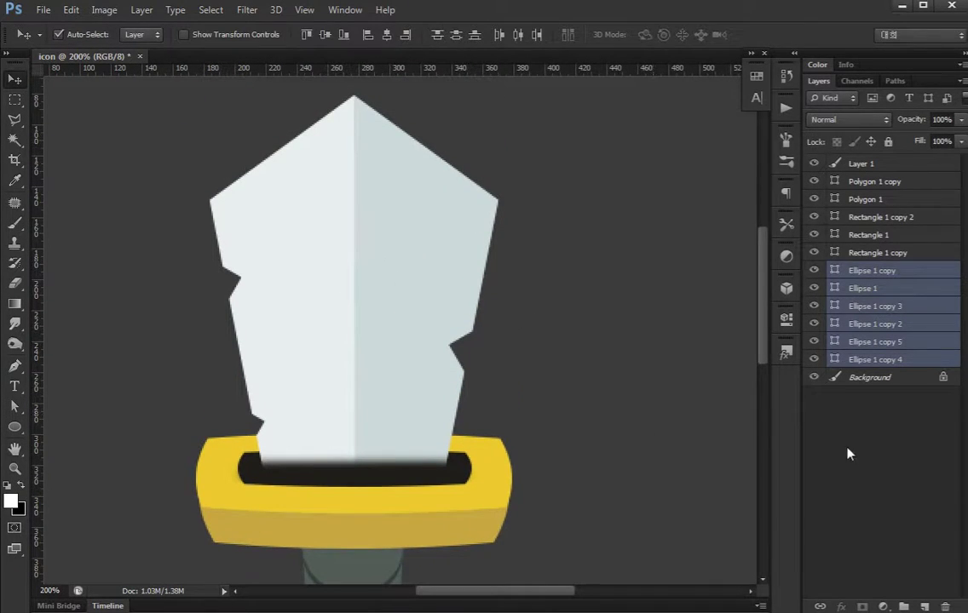
pyautogui.click(871, 359)
pyautogui.keyDown('shift'); pyautogui.click(862, 164); pyautogui.keyUp('shift')
# Narrow the whole sword to about 93% width with a perspective taper
pyautogui.hotkey('ctrl', 't')
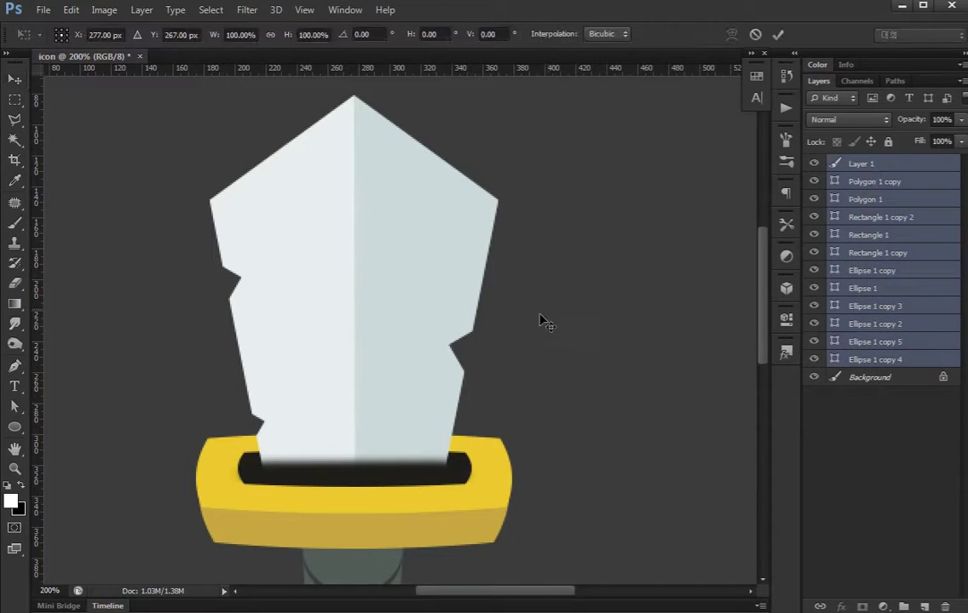
pyautogui.moveTo(512, 382); pyautogui.dragTo(501, 383)
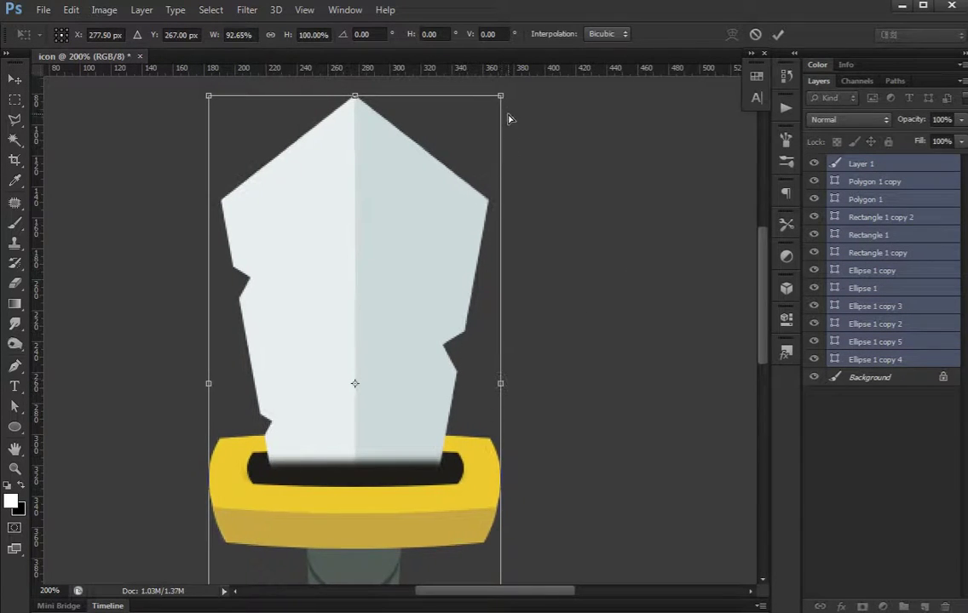
pyautogui.moveTo(502, 99); pyautogui.dragTo(487, 97)
pyautogui.moveTo(483, 408)
pyautogui.mouseDown()
pyautogui.moveTo(479, 352)
pyautogui.moveTo(475, 372)
pyautogui.mouseUp()
pyautogui.hotkey('ctrl', '-')
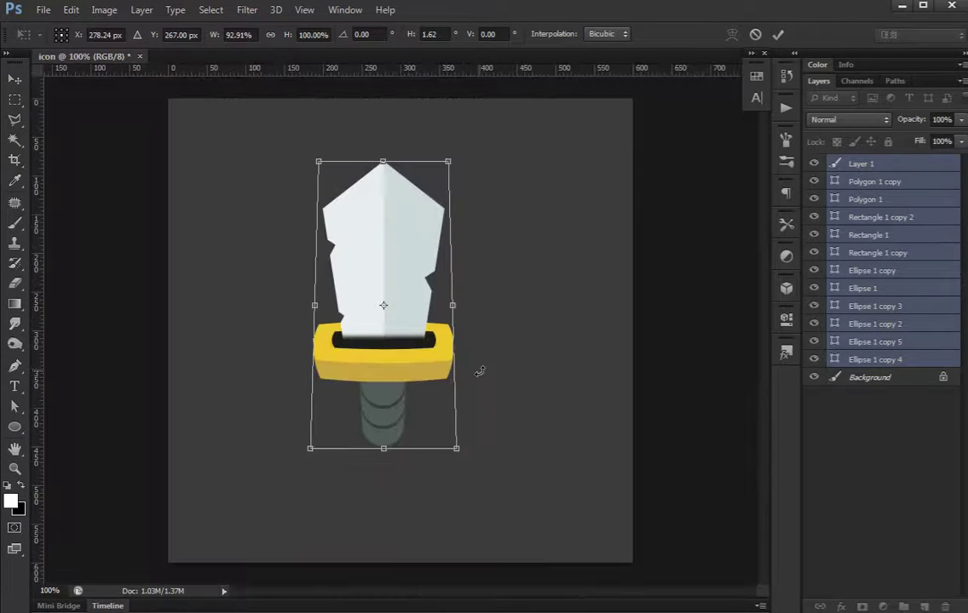
pyautogui.press('Return')
pyautogui.hotkey('ctrl', '+')
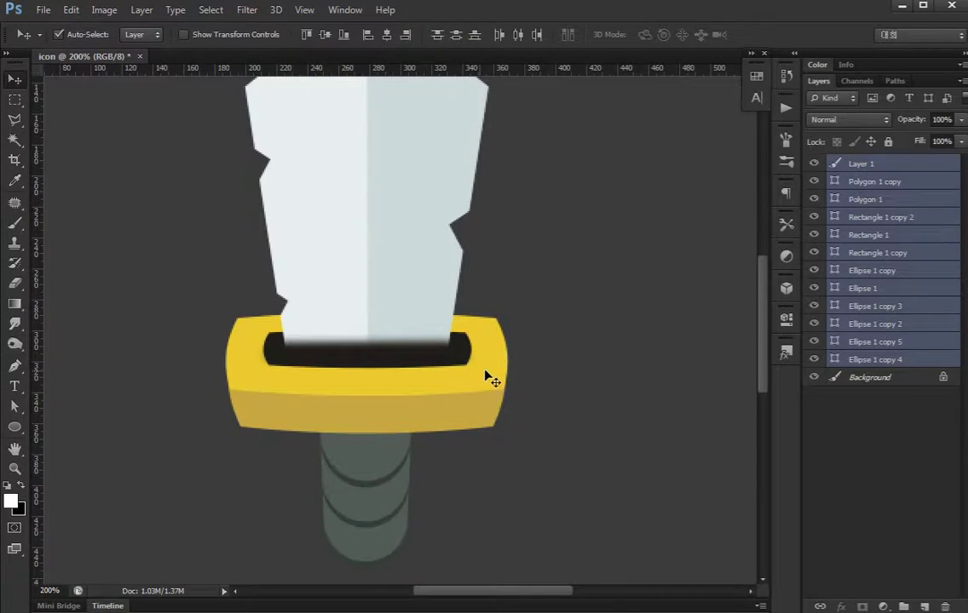
pyautogui.click(859, 362)
pyautogui.keyDown('shift'); pyautogui.click(880, 271); pyautogui.keyUp('shift')
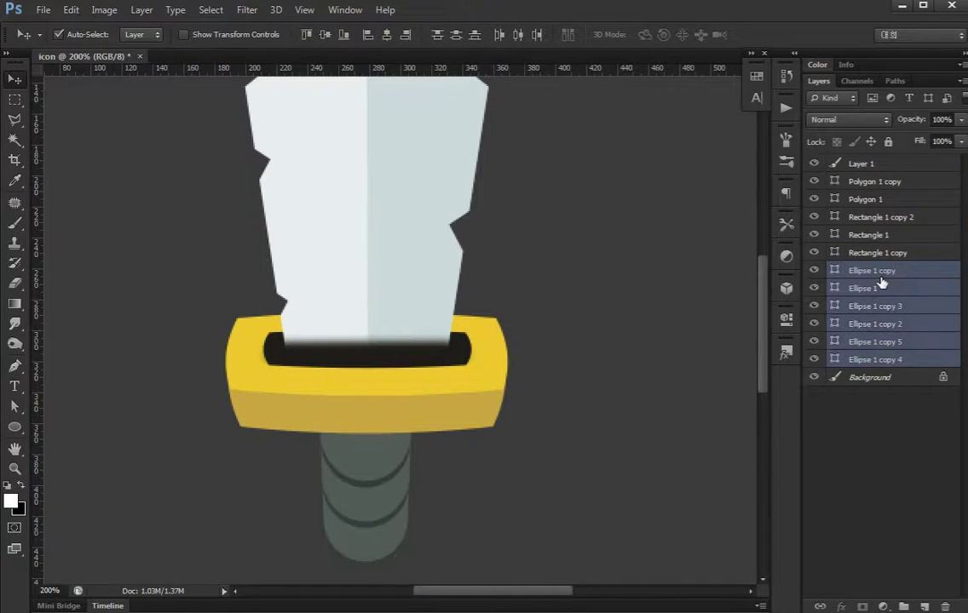
# Group the six grip ellipses into a group named 'hand' and pull its bottom edge up
pyautogui.hotkey('ctrl', 'g')
pyautogui.doubleClick(869, 271)
pyautogui.write('g')
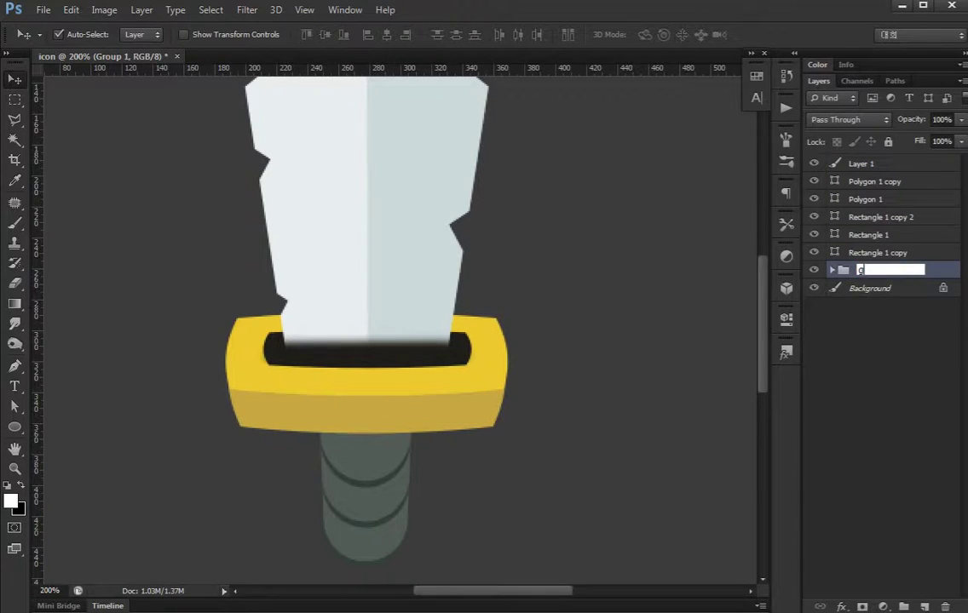
pyautogui.write('hand')
pyautogui.press('Return')
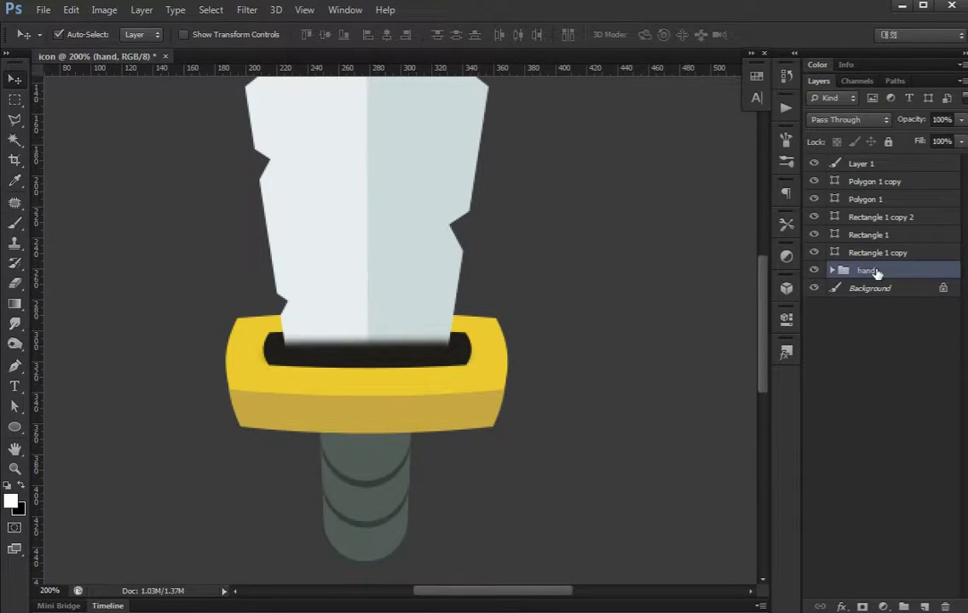
pyautogui.hotkey('ctrl', 't')
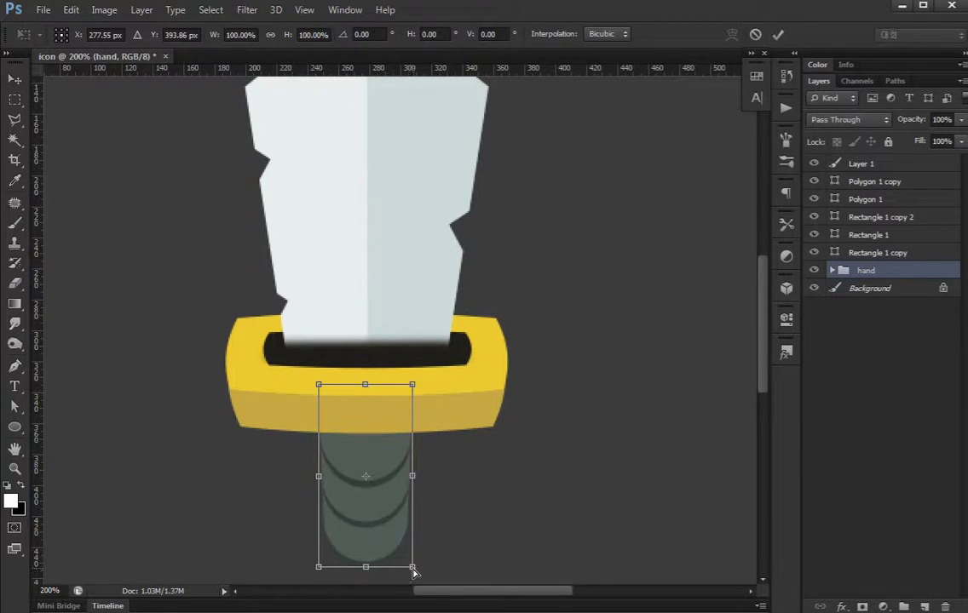
pyautogui.moveTo(412, 572); pyautogui.dragTo(369, 535)
# Apply the shorter grip and set Layer 1's opacity to 90%
pyautogui.press('Return')
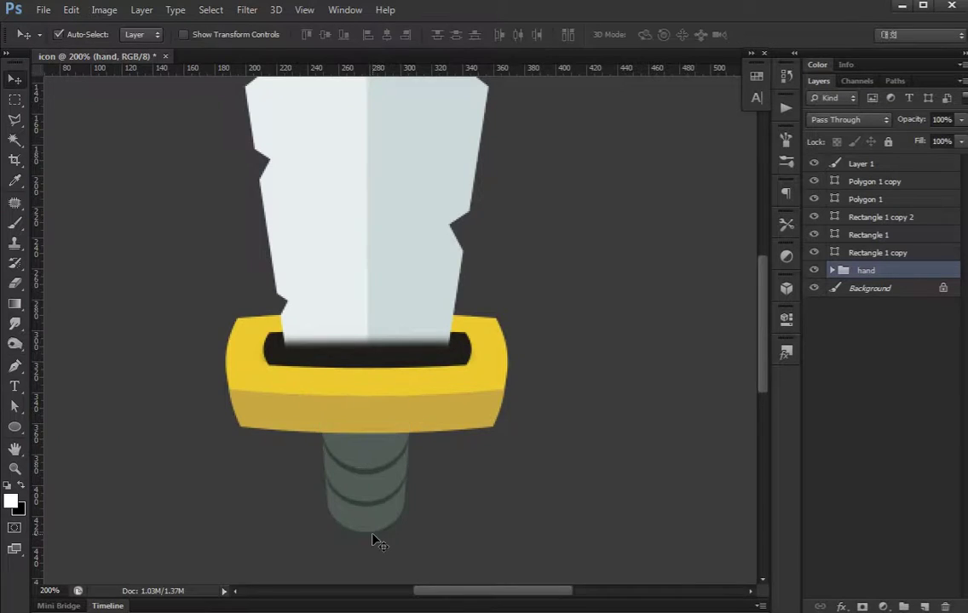
pyautogui.hotkey('ctrl', '-')
pyautogui.hotkey('ctrl', '-')
pyautogui.hotkey('ctrl', '+')
pyautogui.hotkey('ctrl', '+')
pyautogui.click(381, 385)
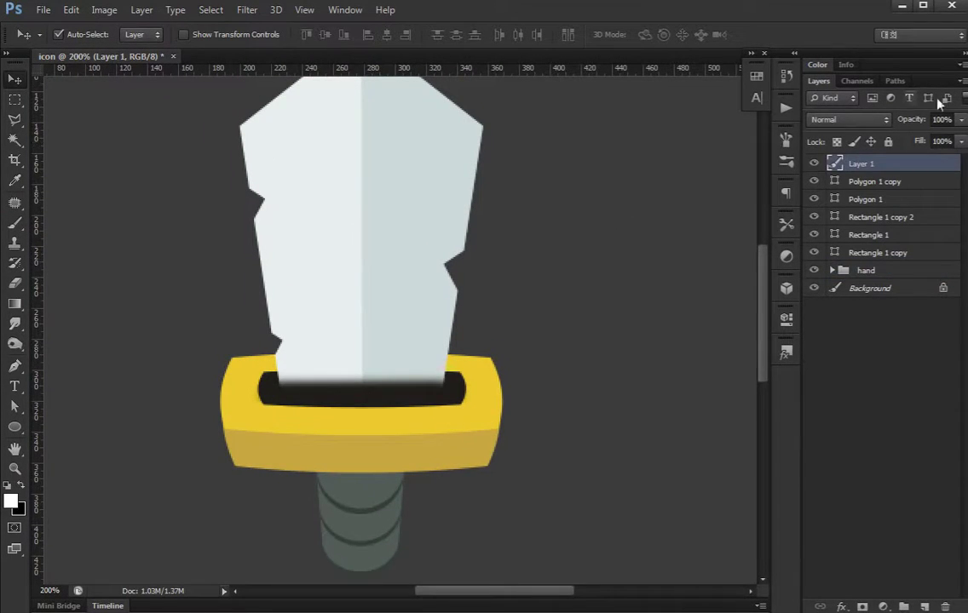
pyautogui.moveTo(899, 124); pyautogui.dragTo(901, 125)
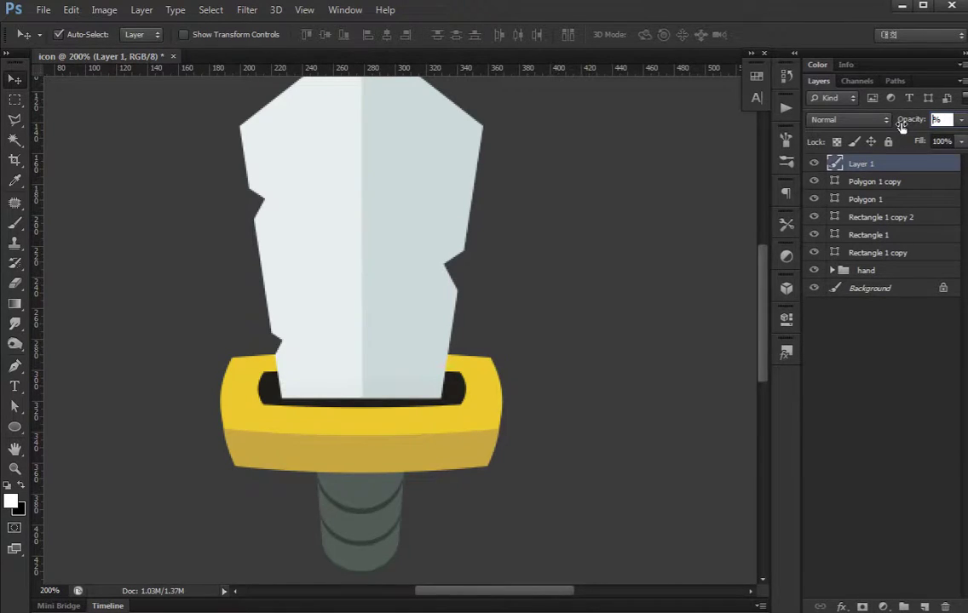
pyautogui.press('9')
pyautogui.press('Return')
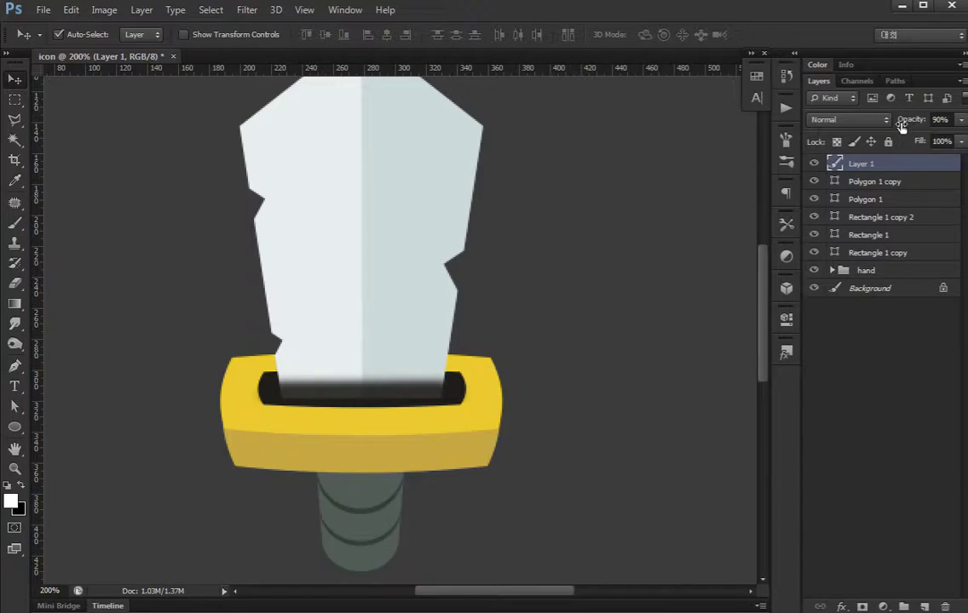
# Set up a soft round 73 px Eraser with 1% spacing
pyautogui.click(708, 394)
pyautogui.click(379, 393)
pyautogui.press('e')
pyautogui.rightClick(260, 361)
pyautogui.click(308, 403)
pyautogui.click(341, 470)
pyautogui.moveTo(307, 399); pyautogui.dragTo(329, 409)
pyautogui.press('Return')
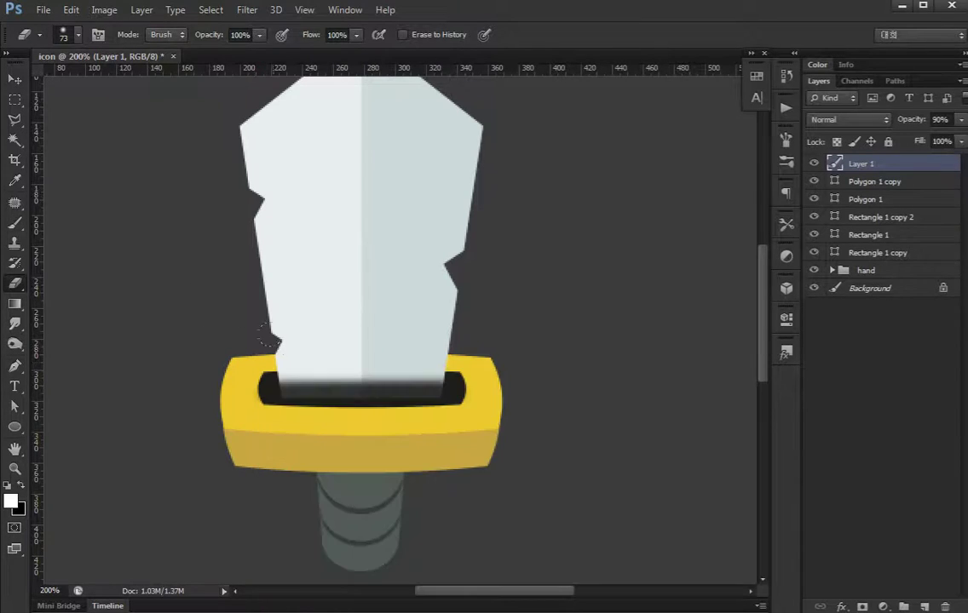
pyautogui.press('F5')
pyautogui.moveTo(621, 420); pyautogui.dragTo(602, 420)
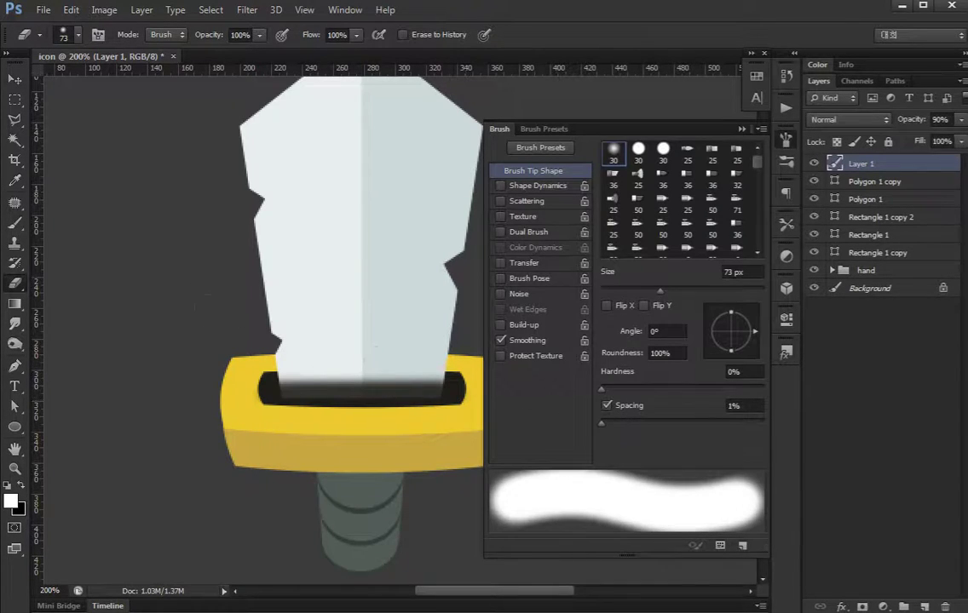
# Erase Layer 1's shadow at the blade's base into an even soft fade
pyautogui.moveTo(255, 366); pyautogui.dragTo(392, 367)
pyautogui.hotkey('ctrl', 'z')
pyautogui.moveTo(251, 375); pyautogui.dragTo(394, 375)
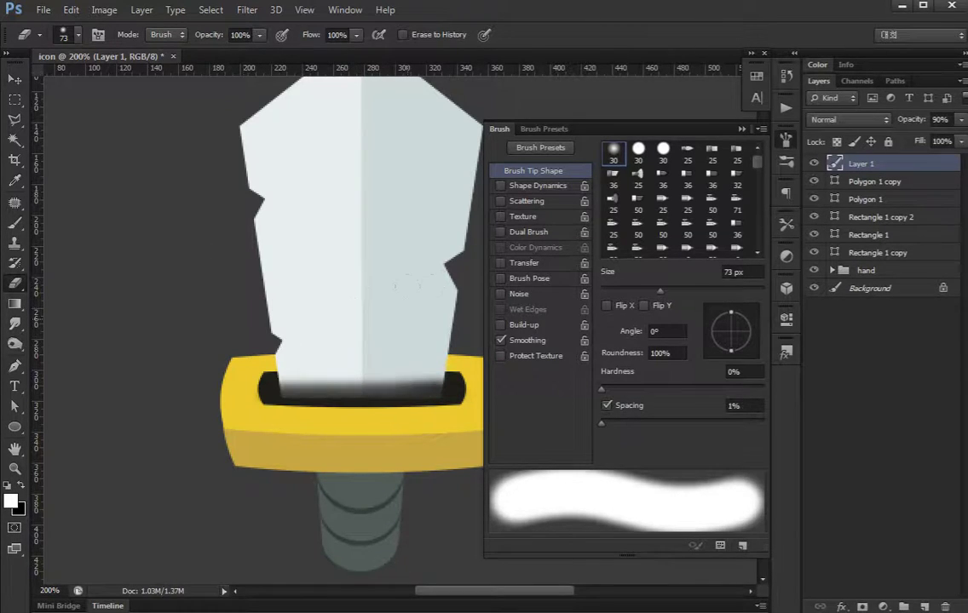
pyautogui.hotkey('ctrl', 'z')
pyautogui.moveTo(251, 366)
pyautogui.mouseDown()
pyautogui.moveTo(394, 366)
pyautogui.moveTo(248, 367)
pyautogui.mouseUp()
# Return to the Move tool and try a Gradient Overlay on the hand group, then cancel it
pyautogui.press('v')
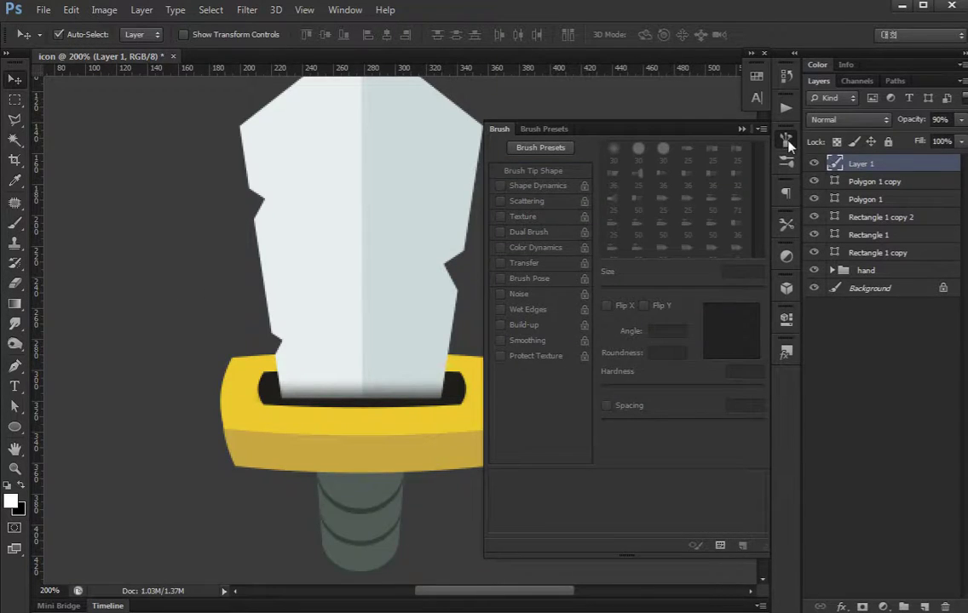
pyautogui.click(786, 141)
pyautogui.scroll(2, 475, 328)
pyautogui.scroll(2, 468, 441)
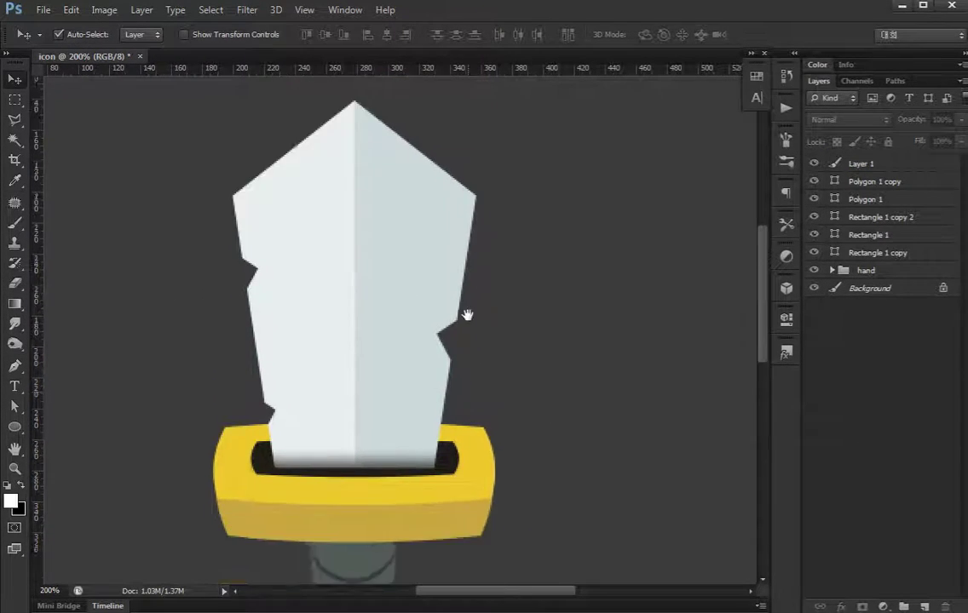
pyautogui.scroll(-5, 469, 339)
pyautogui.doubleClick(895, 271)
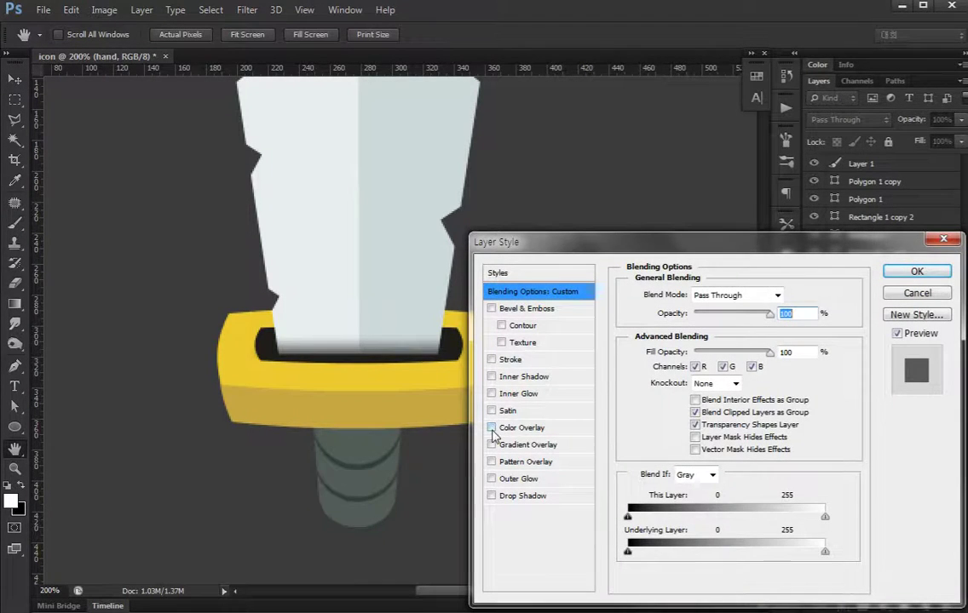
pyautogui.click(492, 444)
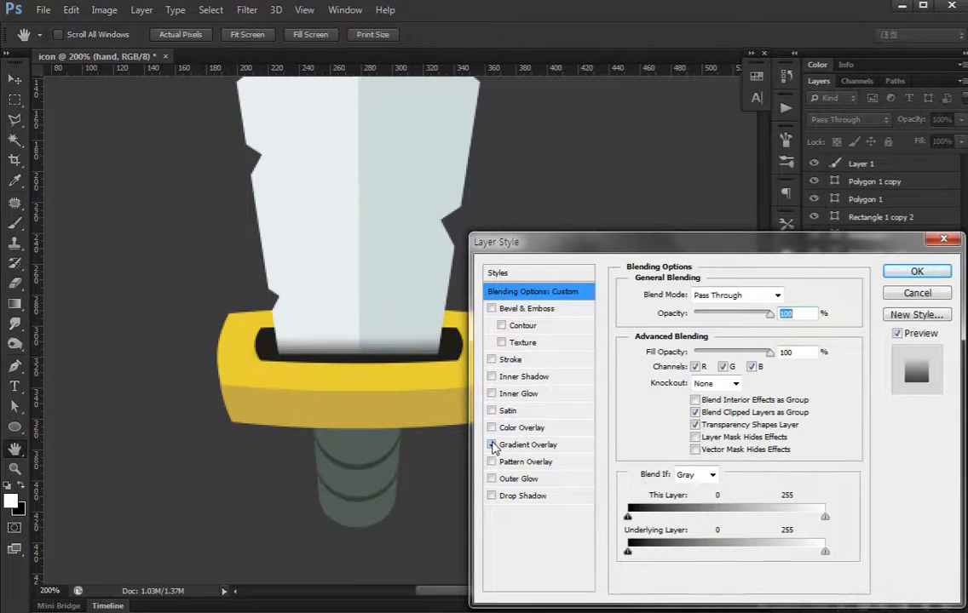
pyautogui.click(529, 444)
pyautogui.click(708, 335)
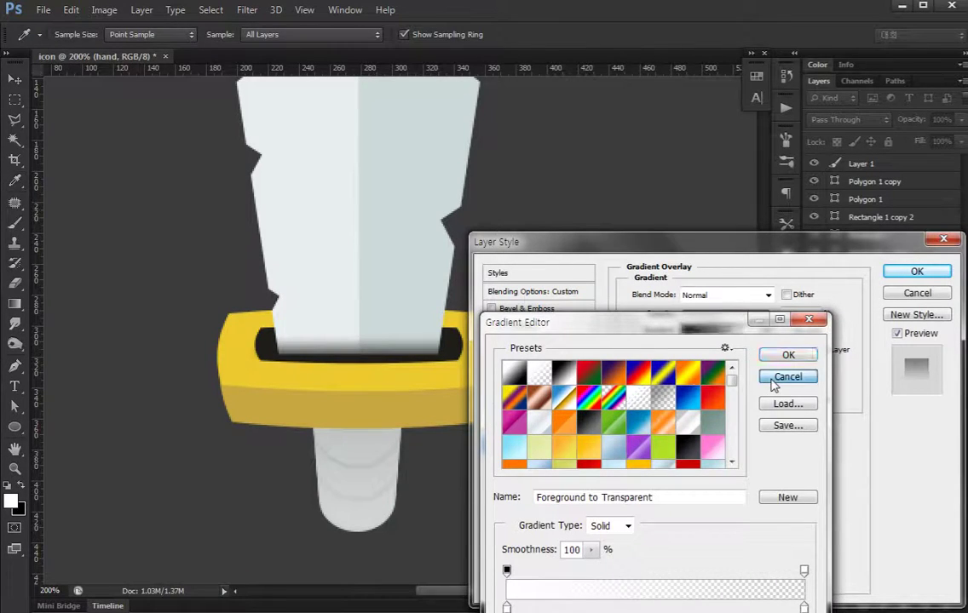
pyautogui.click(787, 377)
pyautogui.click(916, 271)
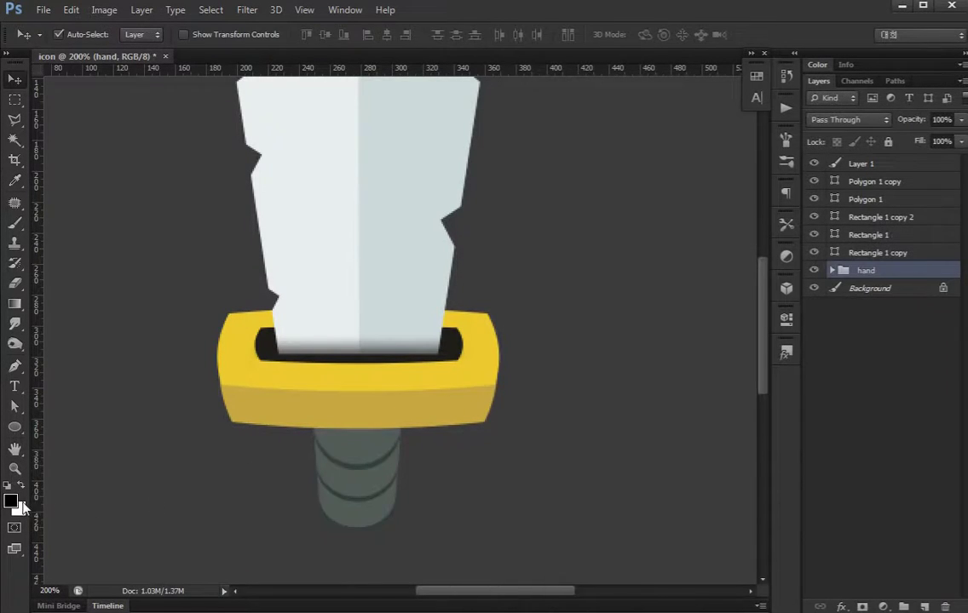
# Give the hand group a Foreground to Transparent, Reflected Gradient Overlay at a 0° angle
pyautogui.doubleClick(906, 278)
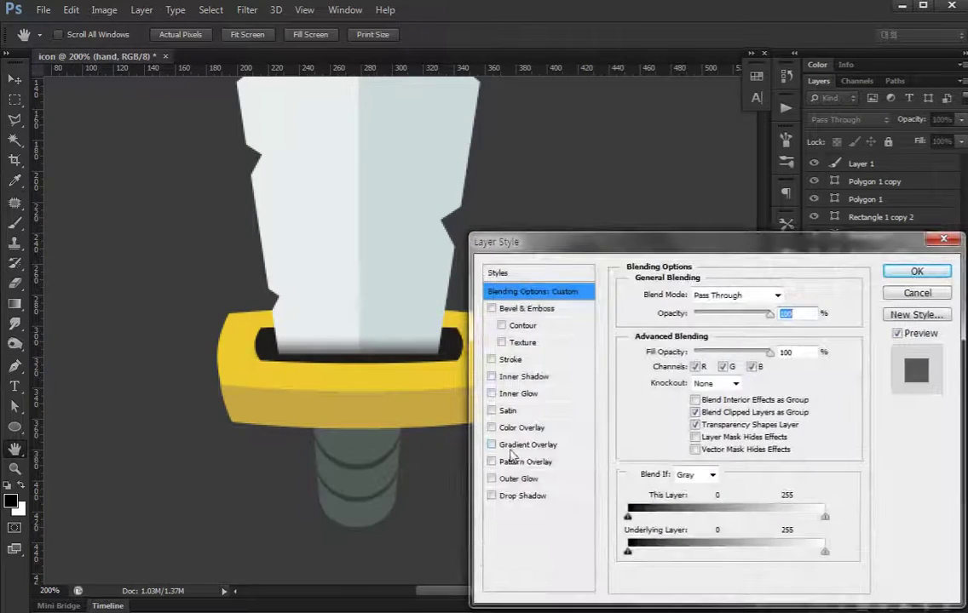
pyautogui.click(530, 445)
pyautogui.click(724, 330)
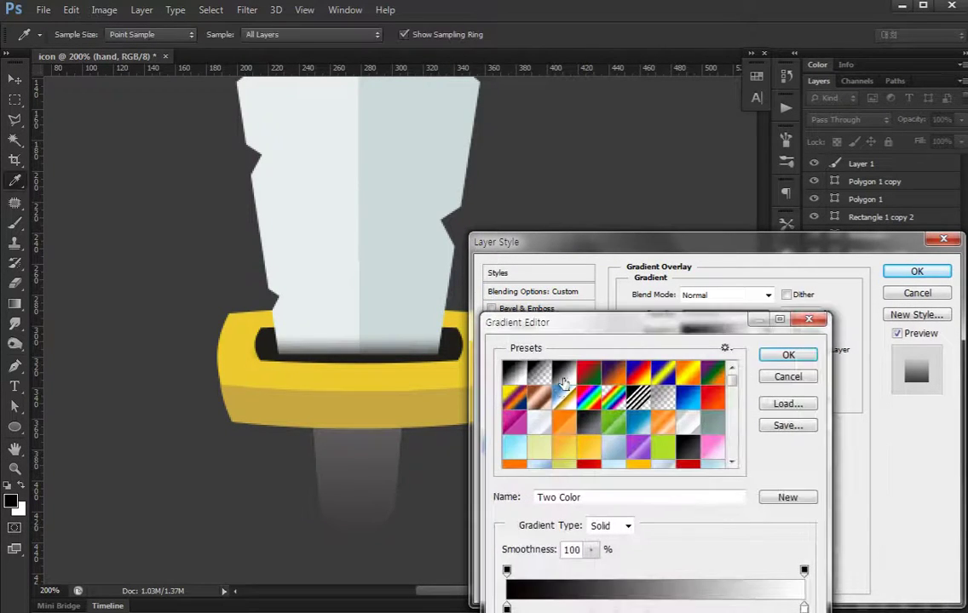
pyautogui.click(539, 372)
pyautogui.click(787, 356)
pyautogui.click(724, 350)
pyautogui.click(726, 403)
pyautogui.doubleClick(720, 376)
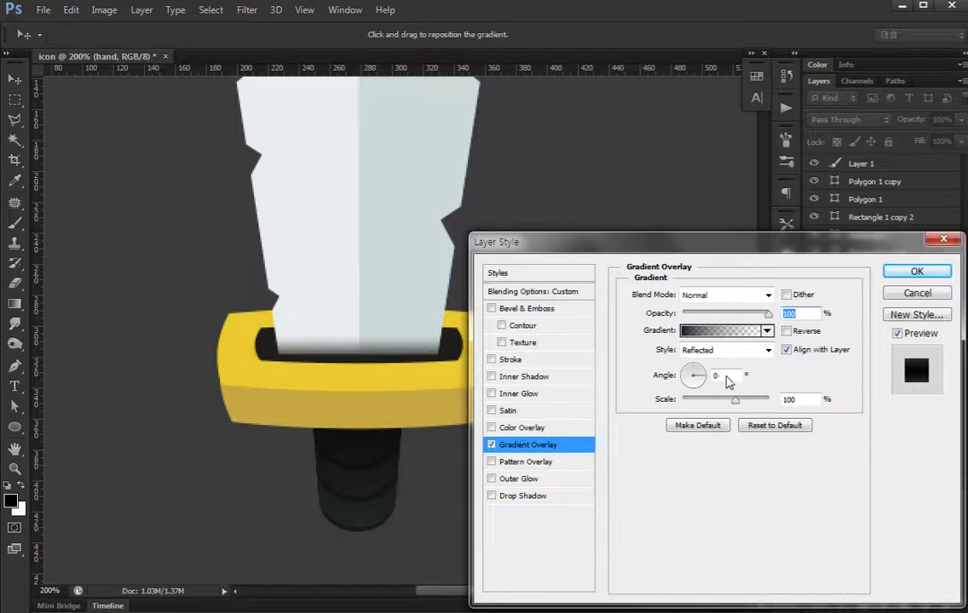
pyautogui.write('0')
# Reverse the grip gradient and adjust its scale and band position on the grip
pyautogui.moveTo(731, 400); pyautogui.dragTo(686, 410)
pyautogui.moveTo(384, 497)
pyautogui.mouseDown()
pyautogui.moveTo(519, 493)
pyautogui.moveTo(410, 485)
pyautogui.mouseUp()
pyautogui.moveTo(690, 403)
pyautogui.mouseDown()
pyautogui.moveTo(682, 400)
pyautogui.moveTo(695, 406)
pyautogui.mouseUp()
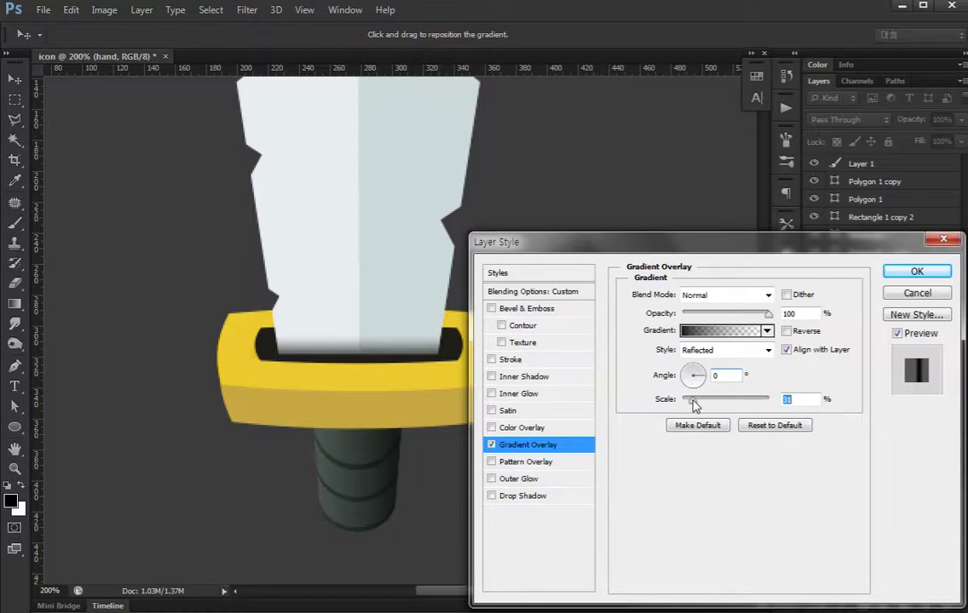
pyautogui.click(785, 331)
pyautogui.moveTo(373, 483); pyautogui.dragTo(302, 479)
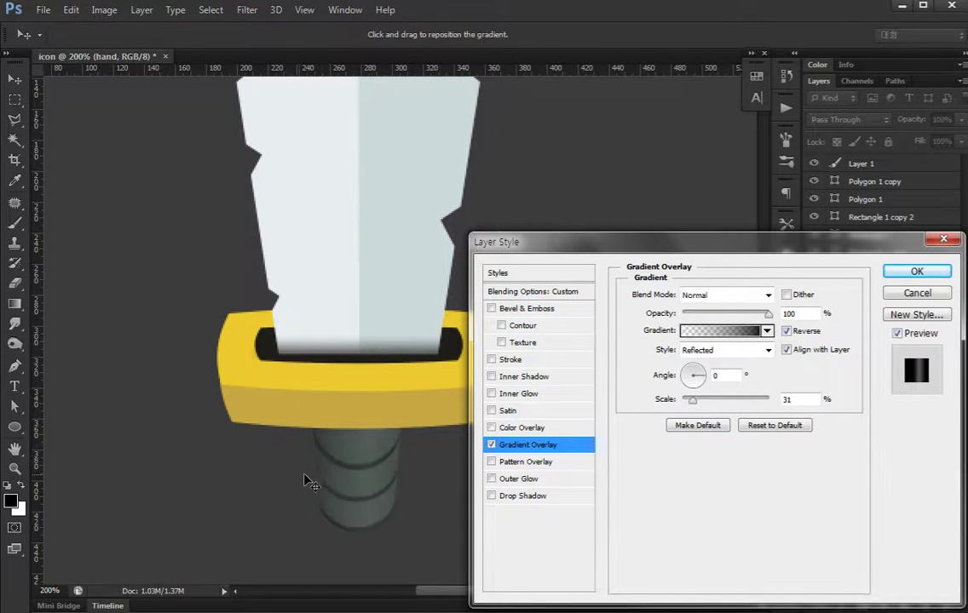
pyautogui.moveTo(703, 407); pyautogui.dragTo(691, 404)
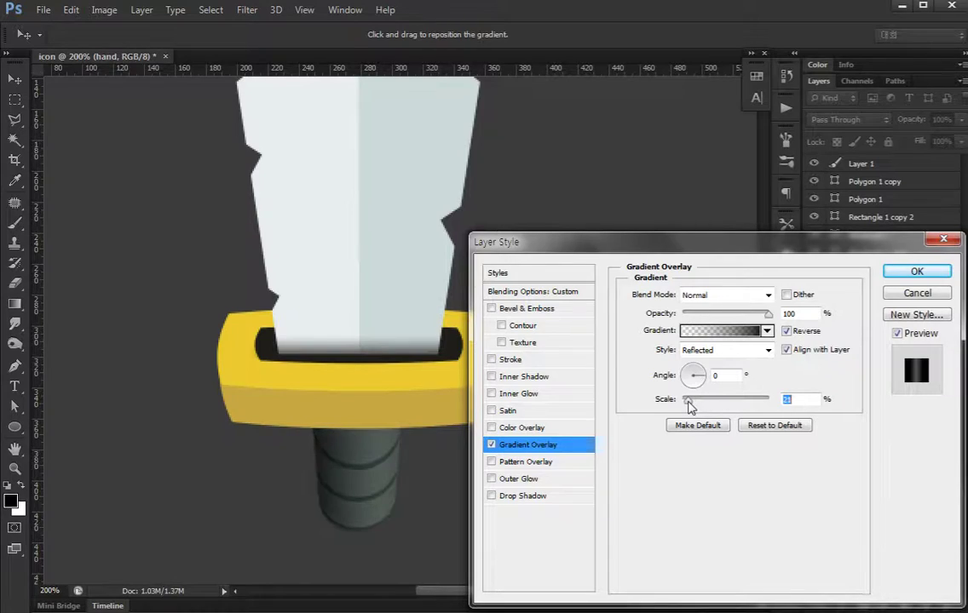
pyautogui.moveTo(430, 483); pyautogui.dragTo(388, 488)
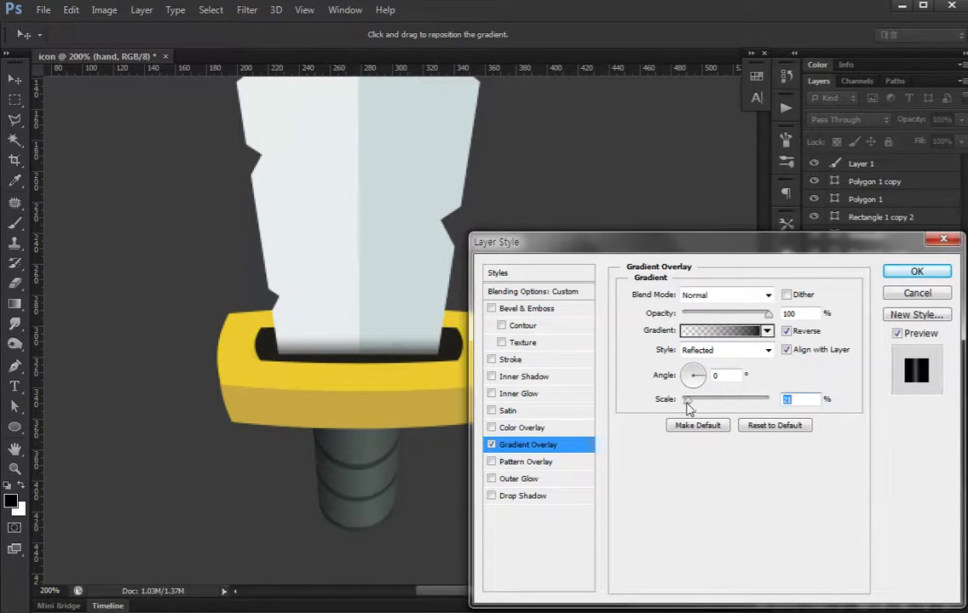
# Lower the overlay to about 52% opacity and 10% scale, then apply it
pyautogui.moveTo(767, 314); pyautogui.dragTo(736, 314)
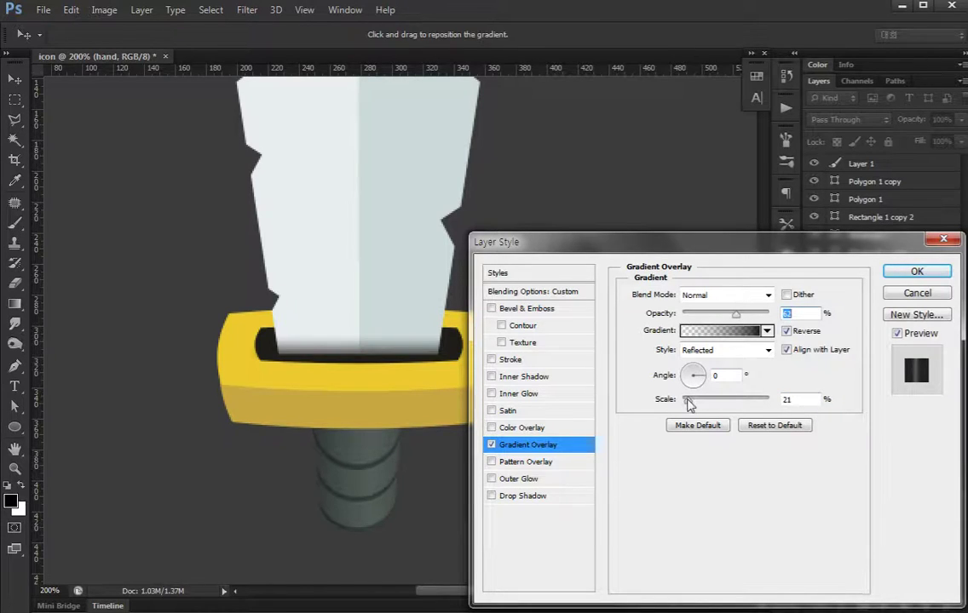
pyautogui.moveTo(690, 405); pyautogui.dragTo(686, 404)
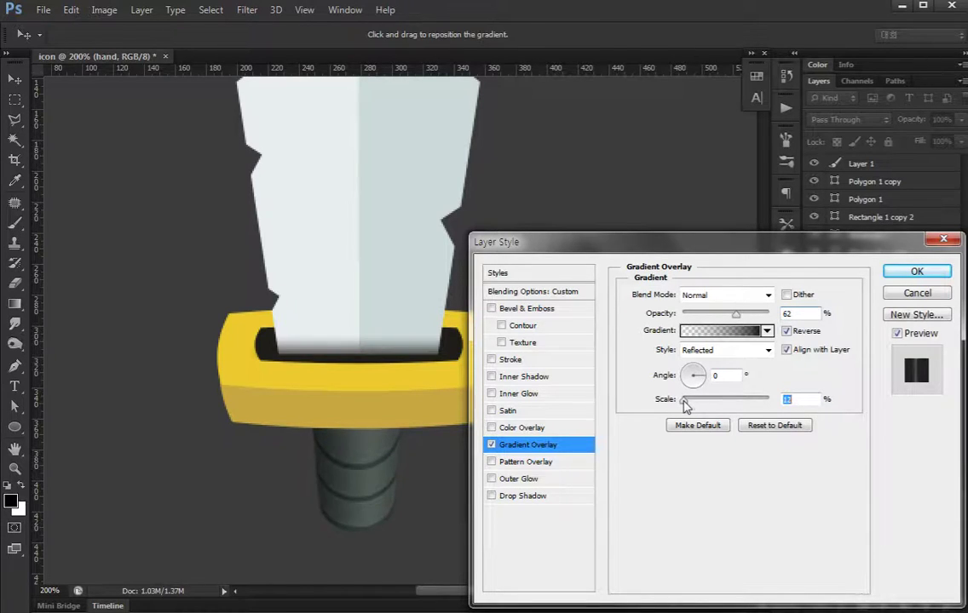
pyautogui.moveTo(736, 314); pyautogui.dragTo(728, 314)
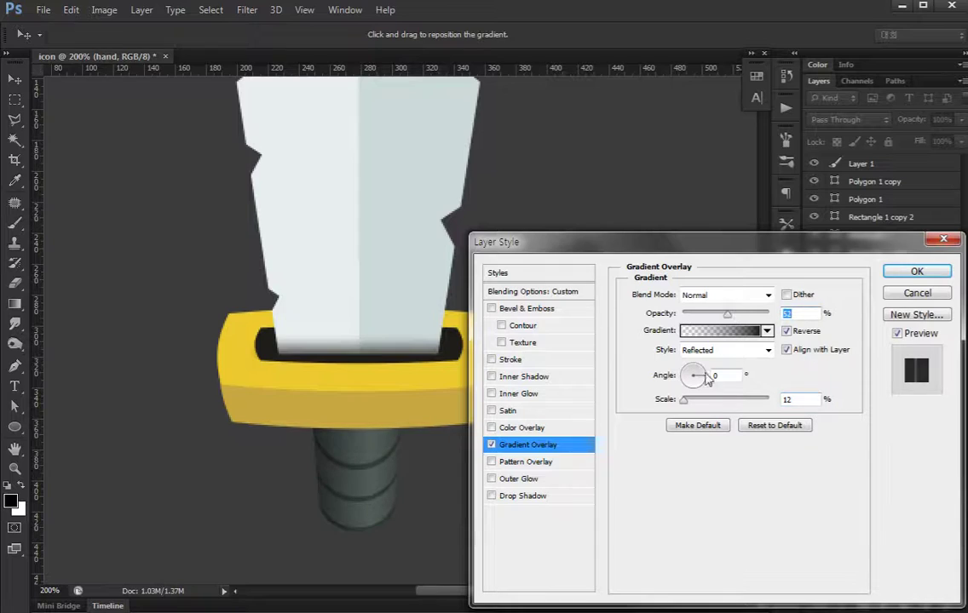
pyautogui.moveTo(363, 492); pyautogui.dragTo(337, 492)
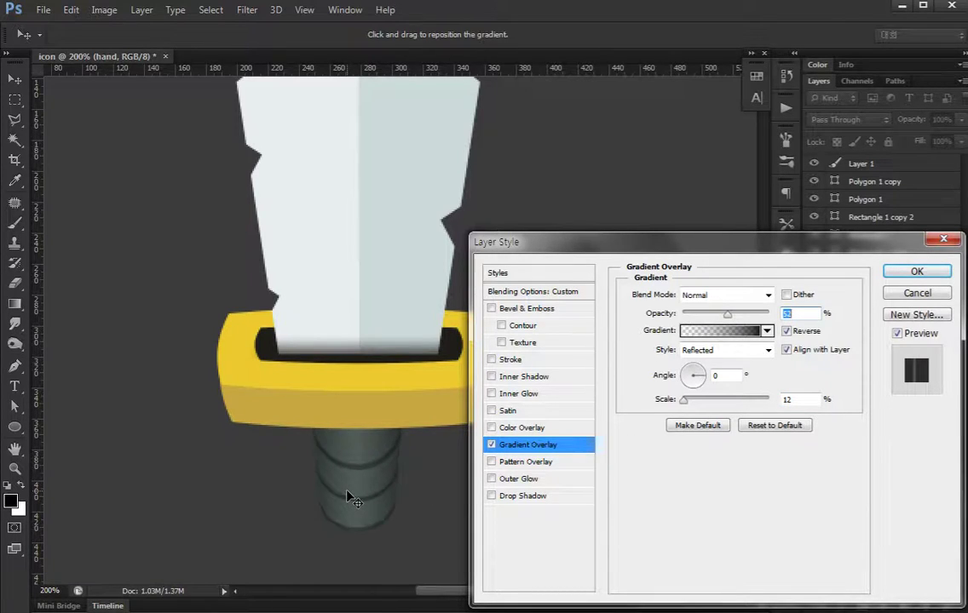
pyautogui.moveTo(683, 400); pyautogui.dragTo(681, 400)
pyautogui.press('Return')
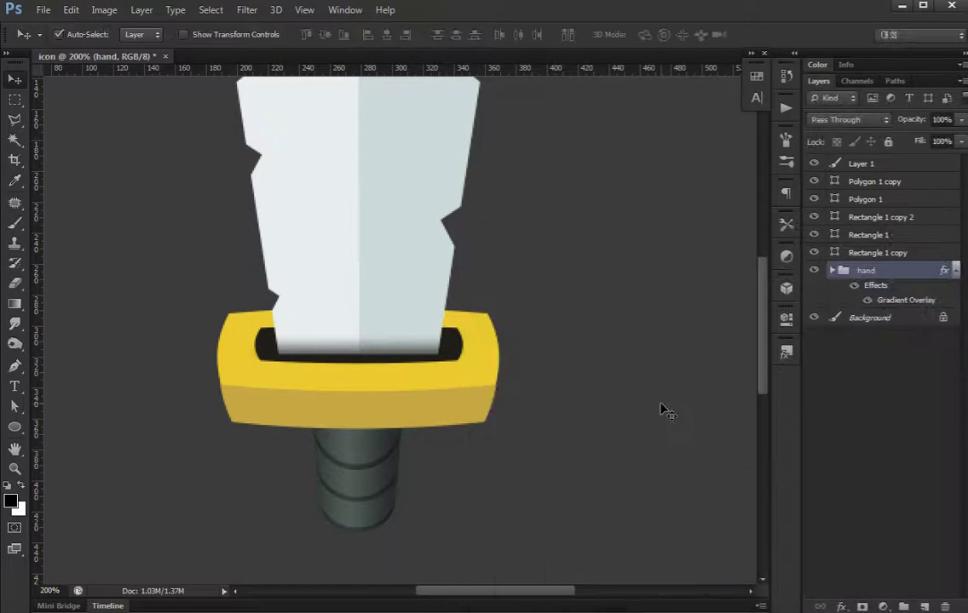
# Add a new empty layer above the Polygon 1 blade shape
pyautogui.click(873, 415)
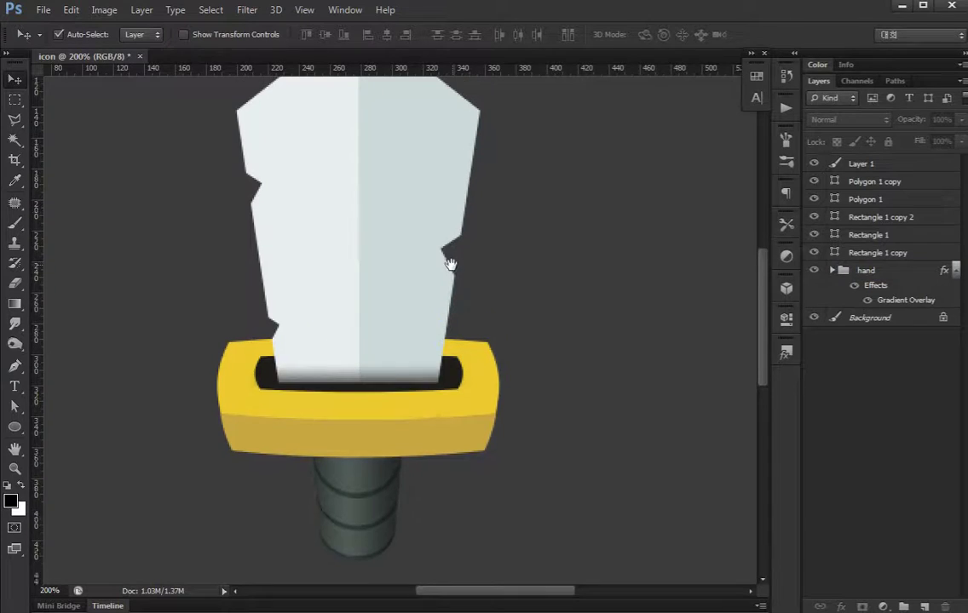
pyautogui.moveTo(444, 210); pyautogui.dragTo(434, 254)
pyautogui.click(328, 219)
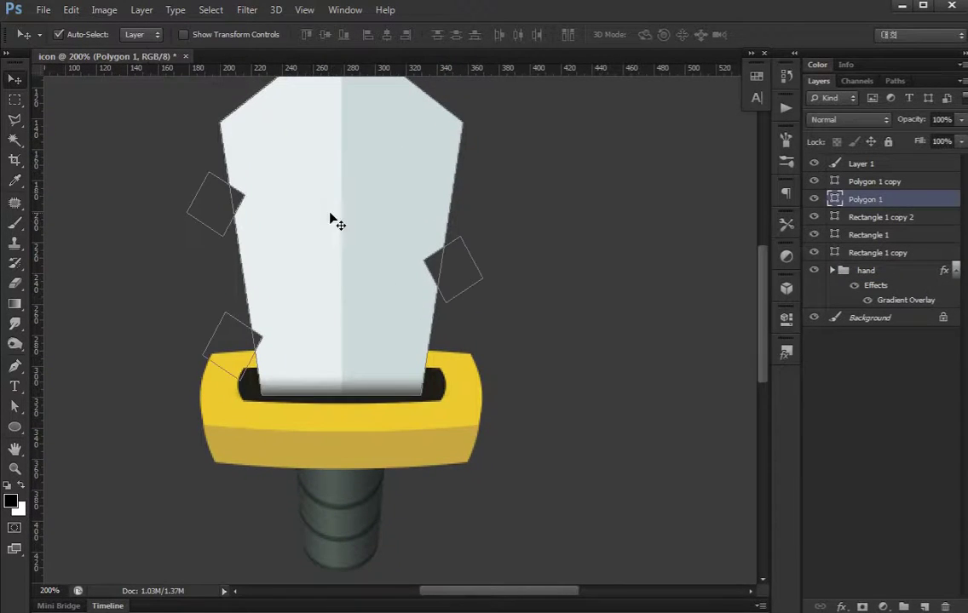
pyautogui.scroll(2, 341, 219)
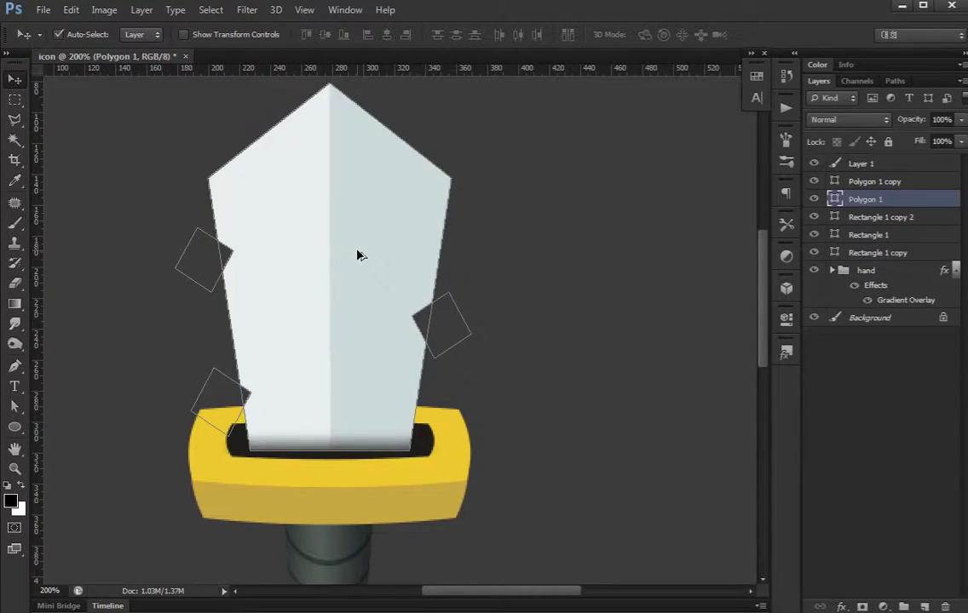
pyautogui.hotkey('ctrl', 'shift', 'alt', 'e')
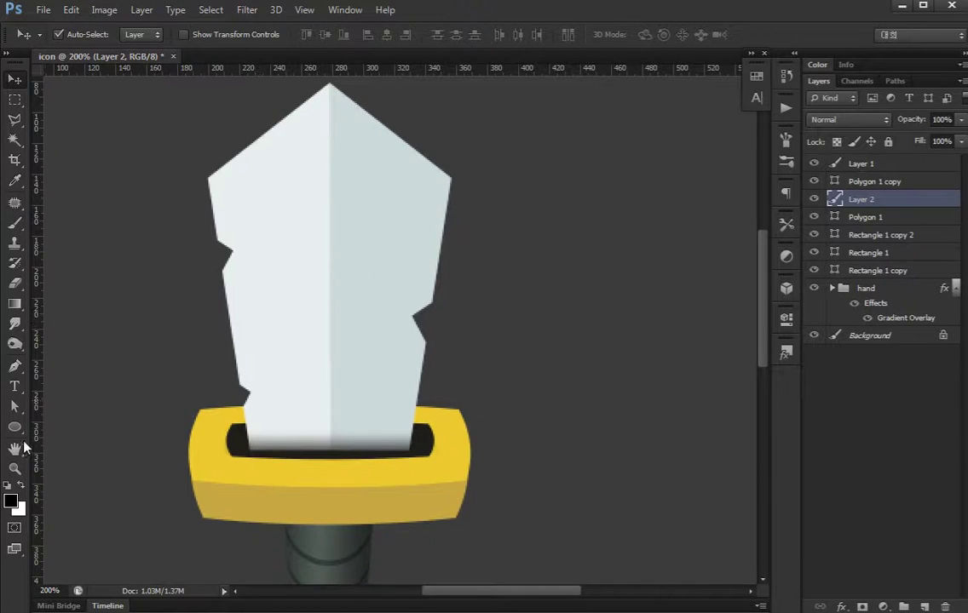
# Set a blue-grey foreground colour for the Brush tool
pyautogui.press('b')
pyautogui.press('x')
pyautogui.click(11, 502)
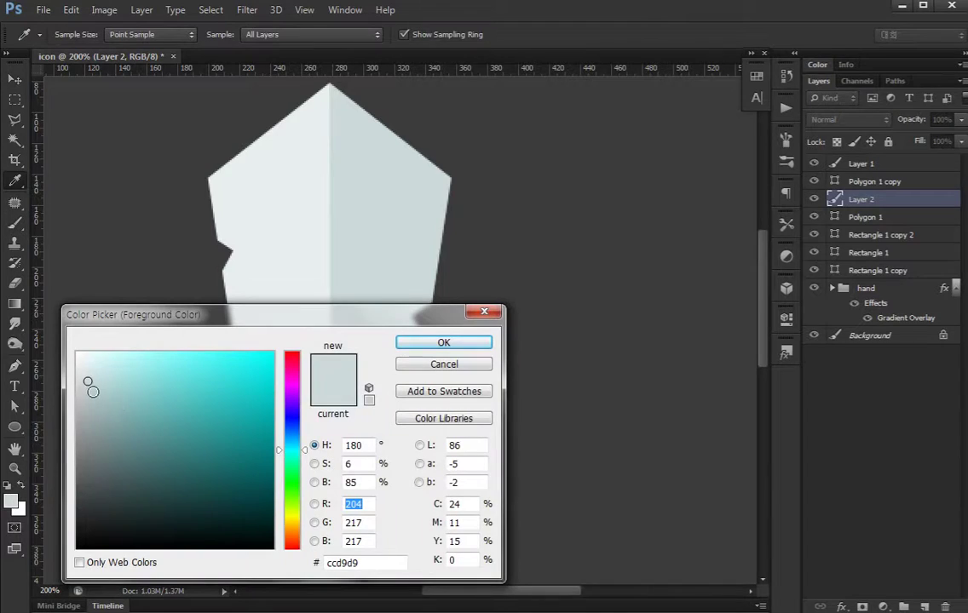
pyautogui.moveTo(97, 391); pyautogui.dragTo(104, 390)
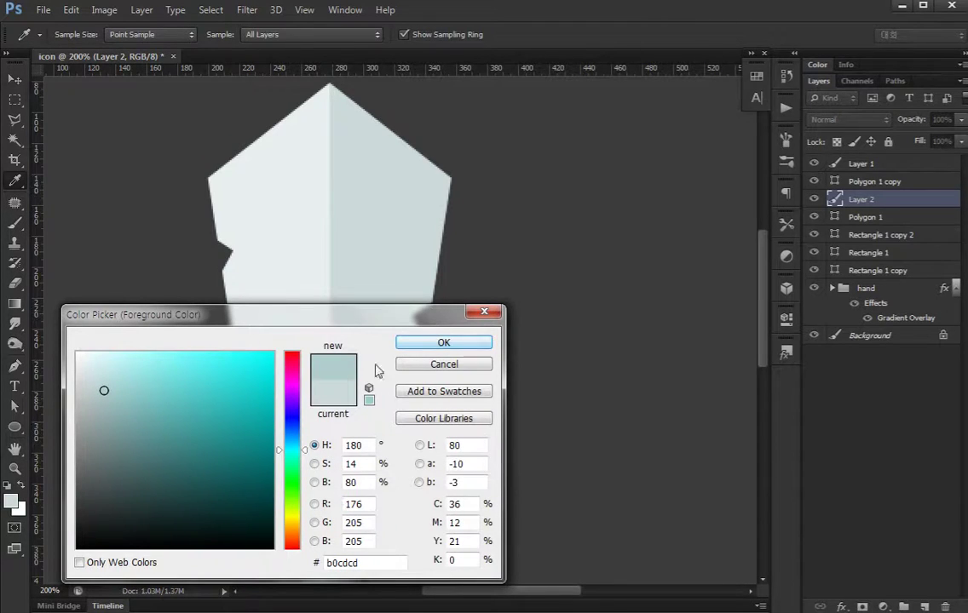
pyautogui.click(299, 447)
pyautogui.click(423, 345)
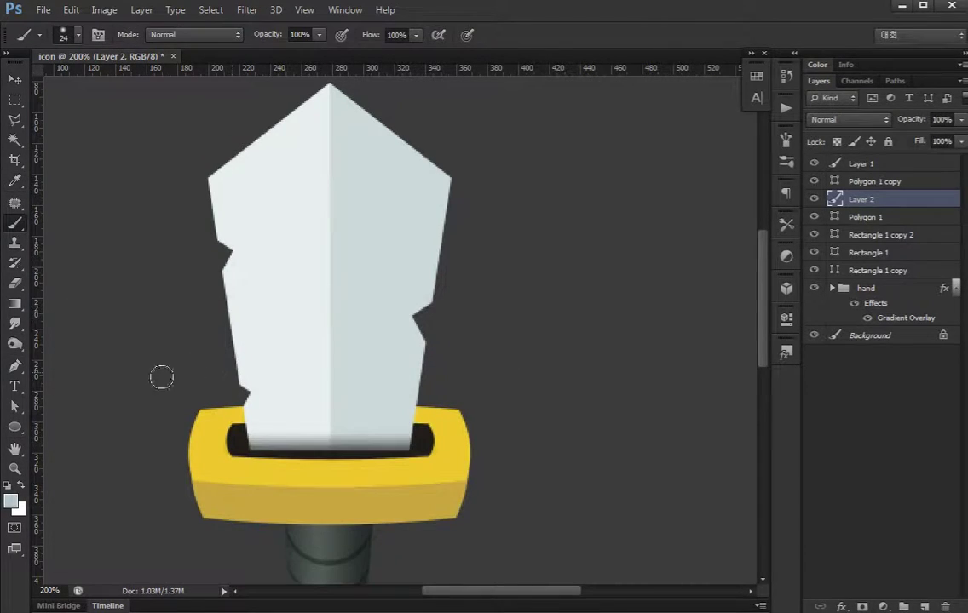
pyautogui.click(12, 501)
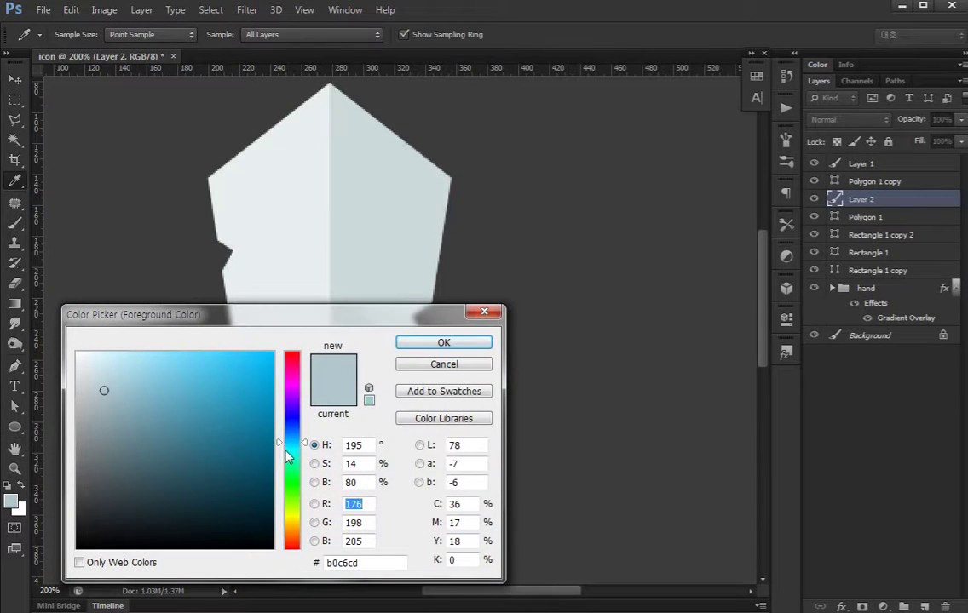
pyautogui.click(288, 450)
pyautogui.click(414, 341)
pyautogui.click(328, 251)
pyautogui.hotkey('ctrl', 'z')
# Paint the blue-grey facet over the blade with a hard round brush at 1% spacing
pyautogui.rightClick(346, 248)
pyautogui.click(418, 380)
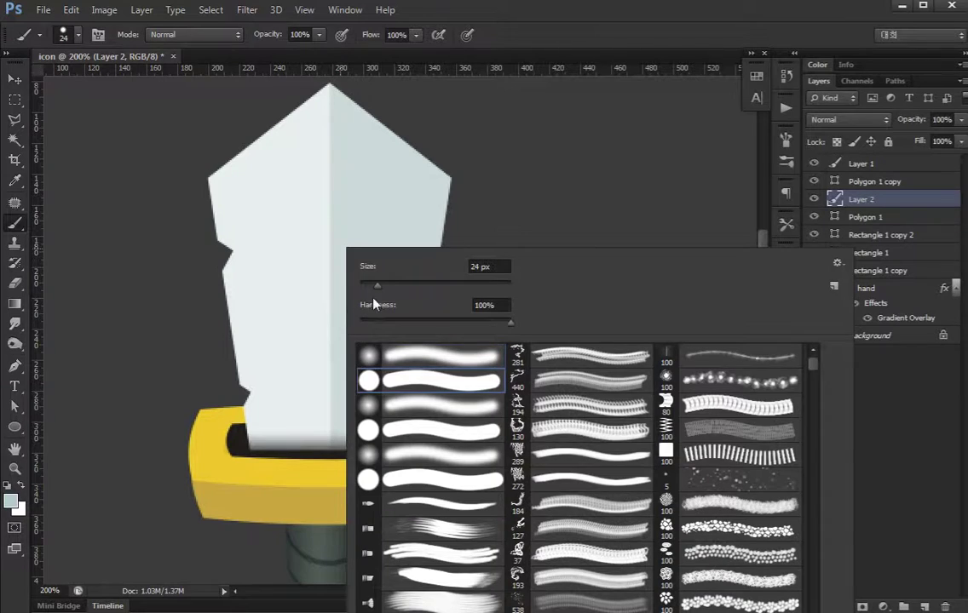
pyautogui.click(307, 247)
pyautogui.hotkey('ctrl', 'z')
pyautogui.press('F5')
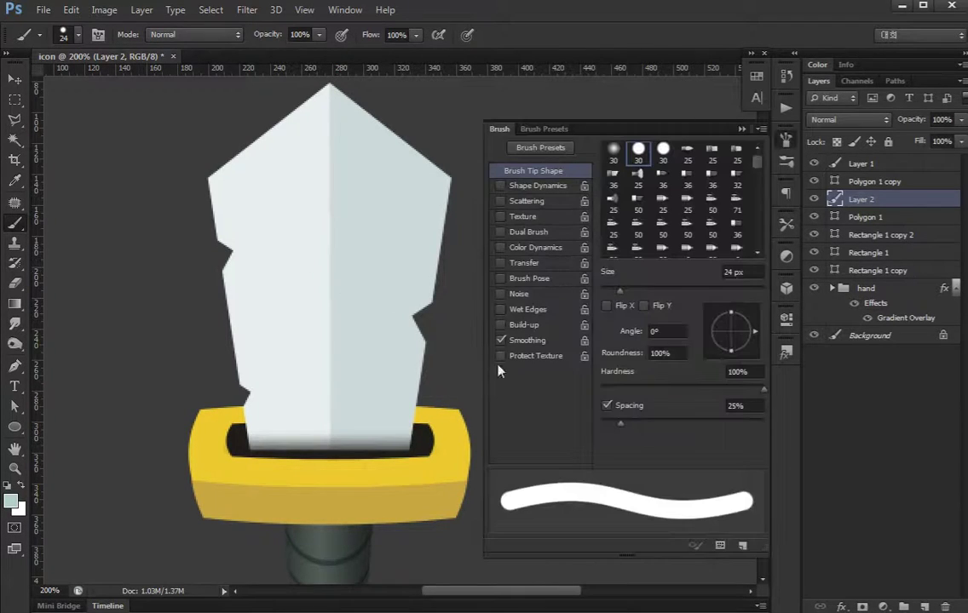
pyautogui.moveTo(617, 426); pyautogui.dragTo(602, 425)
pyautogui.moveTo(311, 184)
pyautogui.mouseDown()
pyautogui.moveTo(323, 147)
pyautogui.moveTo(314, 184)
pyautogui.moveTo(303, 189)
pyautogui.moveTo(339, 194)
pyautogui.moveTo(328, 158)
pyautogui.moveTo(342, 186)
pyautogui.moveTo(329, 213)
pyautogui.moveTo(367, 263)
pyautogui.moveTo(318, 341)
pyautogui.moveTo(328, 369)
pyautogui.moveTo(311, 419)
pyautogui.moveTo(287, 406)
pyautogui.moveTo(356, 419)
pyautogui.mouseUp()
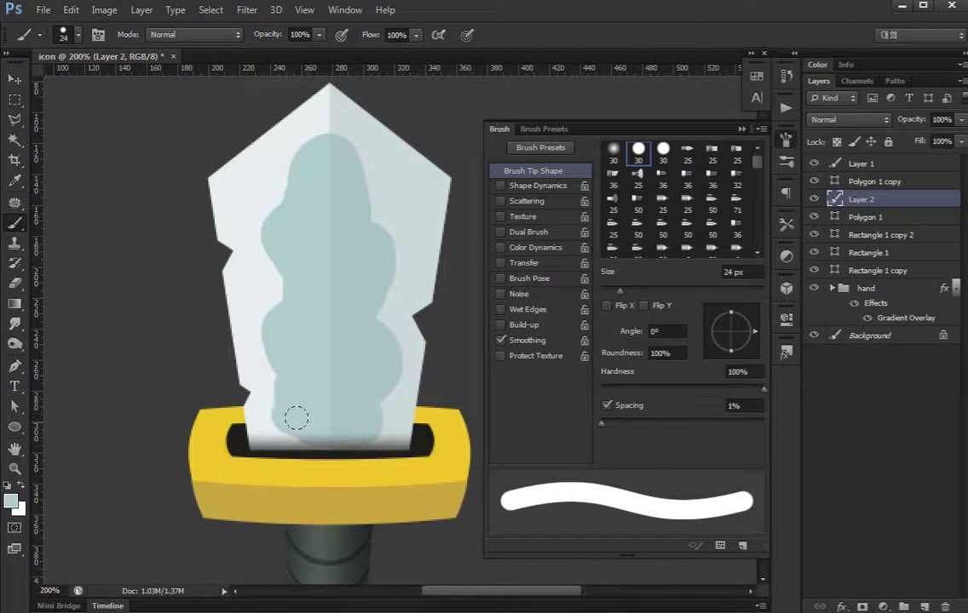
# Erase a thin 5 px line down the centre of the facet
pyautogui.press('e')
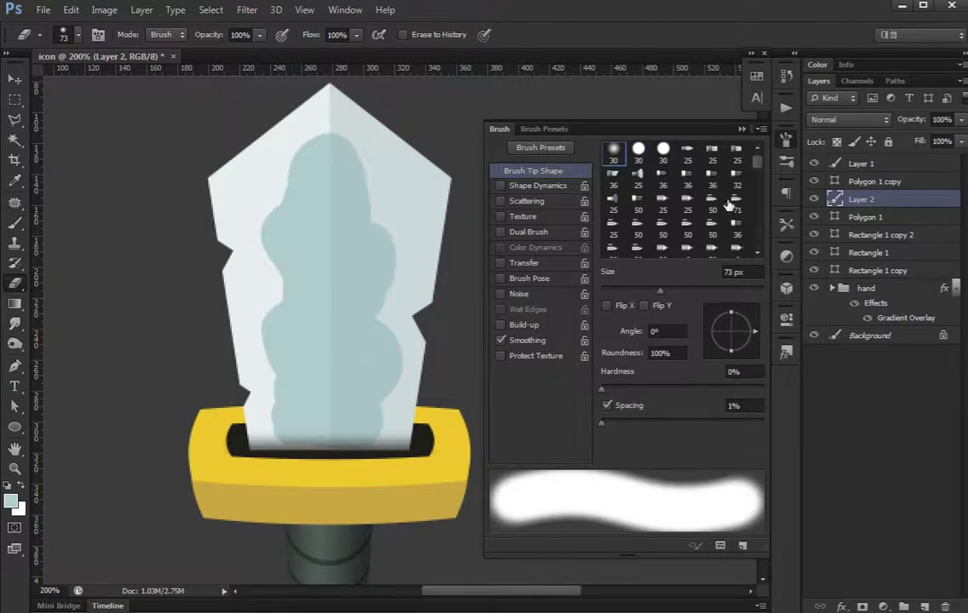
pyautogui.click(785, 140)
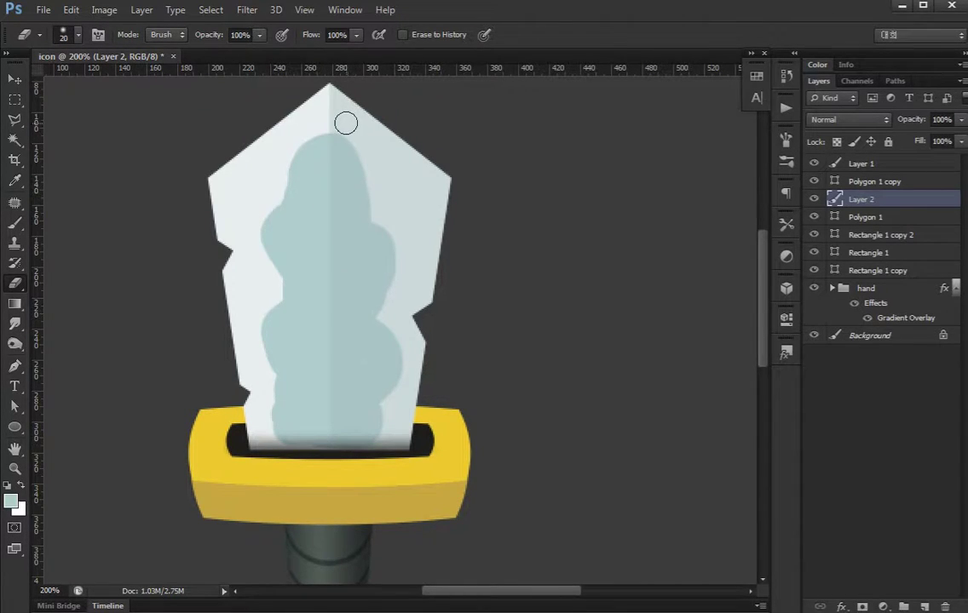
pyautogui.press('[')
pyautogui.press('[')
pyautogui.press('[')
pyautogui.press('[')
pyautogui.moveTo(328, 135); pyautogui.dragTo(326, 443)
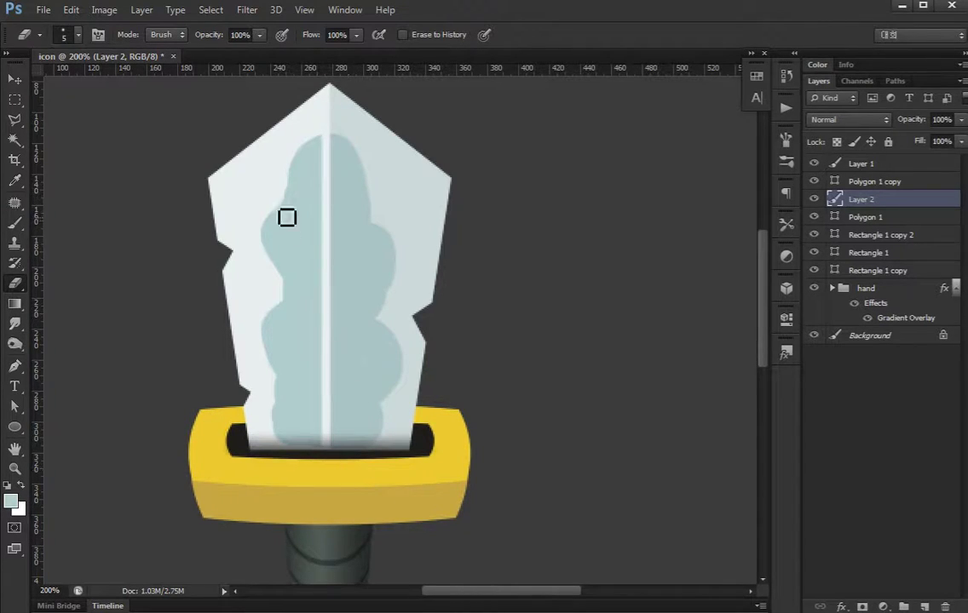
# Trace a jagged Polygonal Lasso outline down the facet's left edge
pyautogui.press('l')
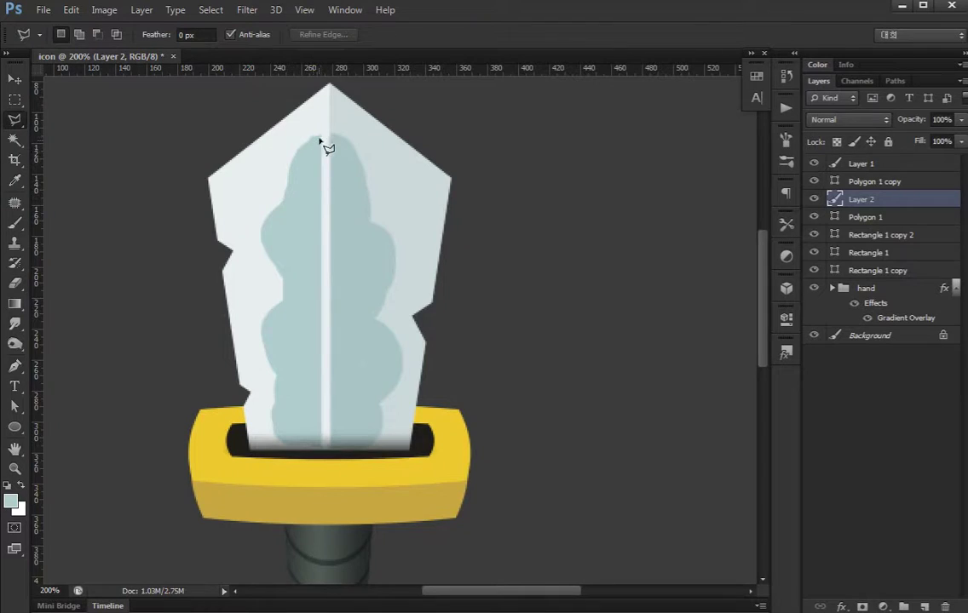
pyautogui.click(321, 133)
pyautogui.click(293, 183)
pyautogui.click(270, 228)
pyautogui.click(291, 291)
pyautogui.click(283, 316)
pyautogui.click(269, 347)
pyautogui.click(281, 366)
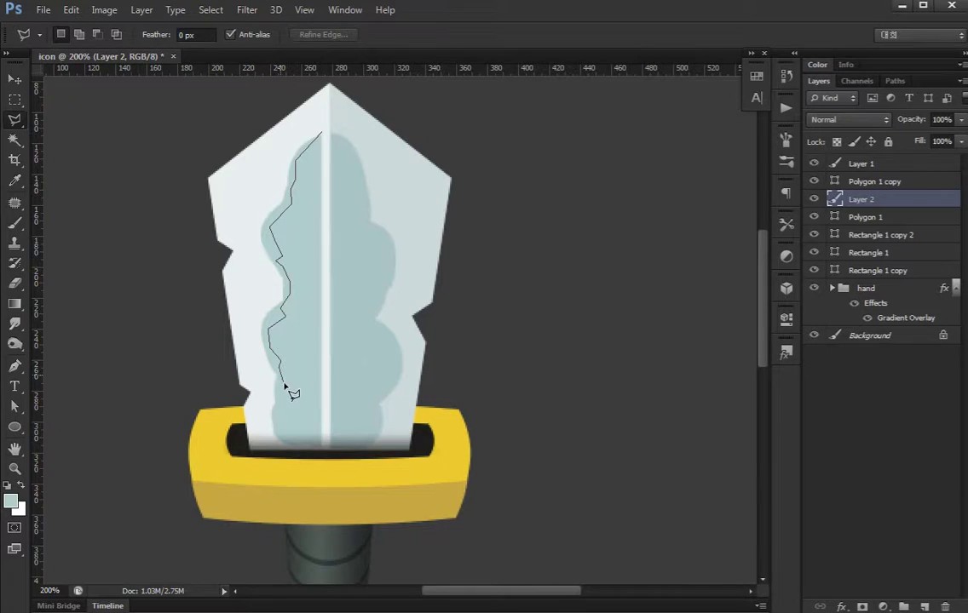
# Close the selection around the blade's left side, delete the facet paint there, and deselect
pyautogui.click(277, 422)
pyautogui.click(306, 449)
pyautogui.click(274, 505)
pyautogui.click(89, 419)
pyautogui.click(139, 117)
pyautogui.doubleClick(305, 98)
pyautogui.press('Delete')
pyautogui.hotkey('ctrl', 'd')
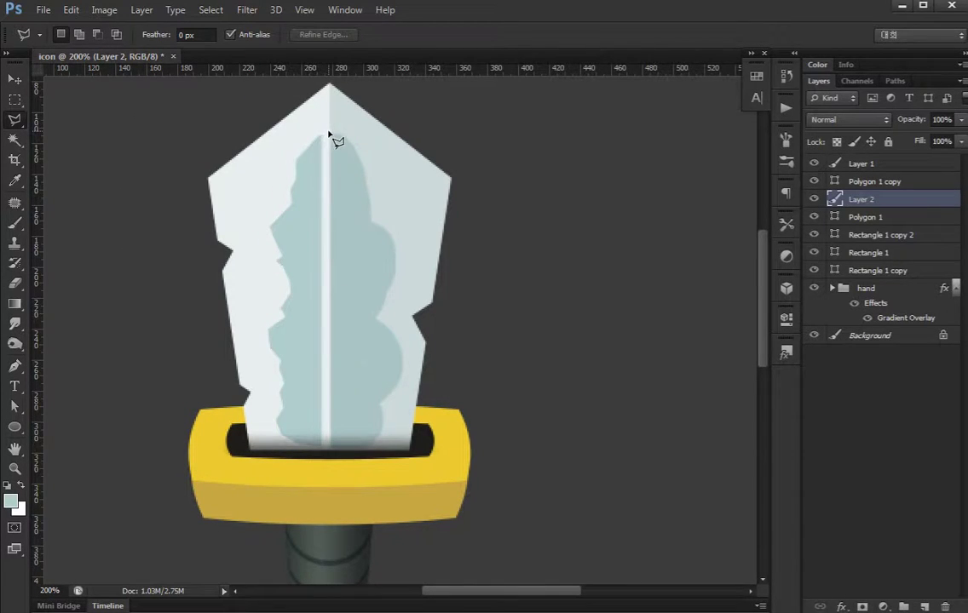
pyautogui.click(343, 150)
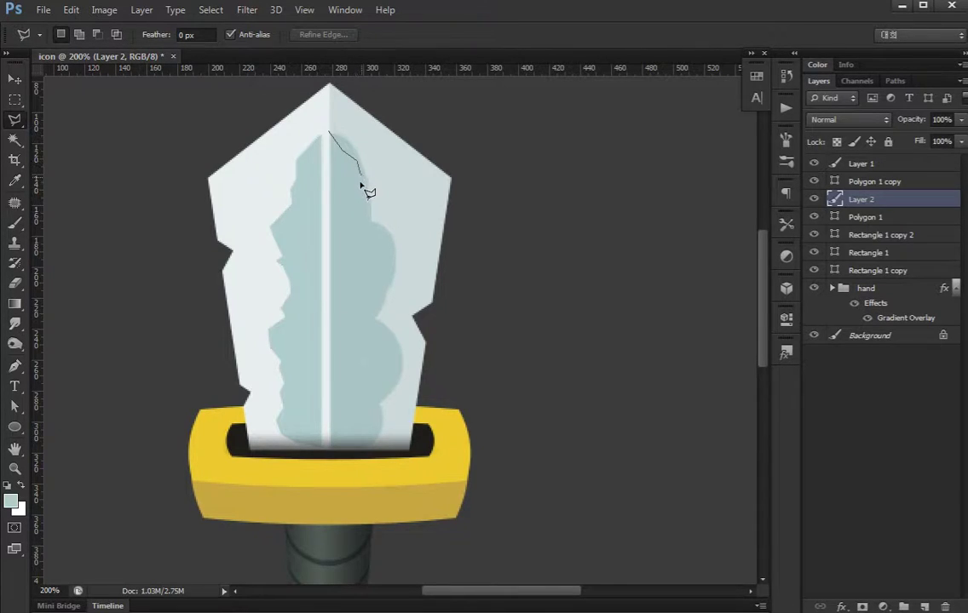
# On Layer 2, cut a jagged, notched edge along the right half of the blade's pale-blue core
pyautogui.click(369, 244)
pyautogui.click(379, 282)
pyautogui.click(373, 327)
pyautogui.click(393, 374)
pyautogui.click(385, 396)
pyautogui.click(376, 431)
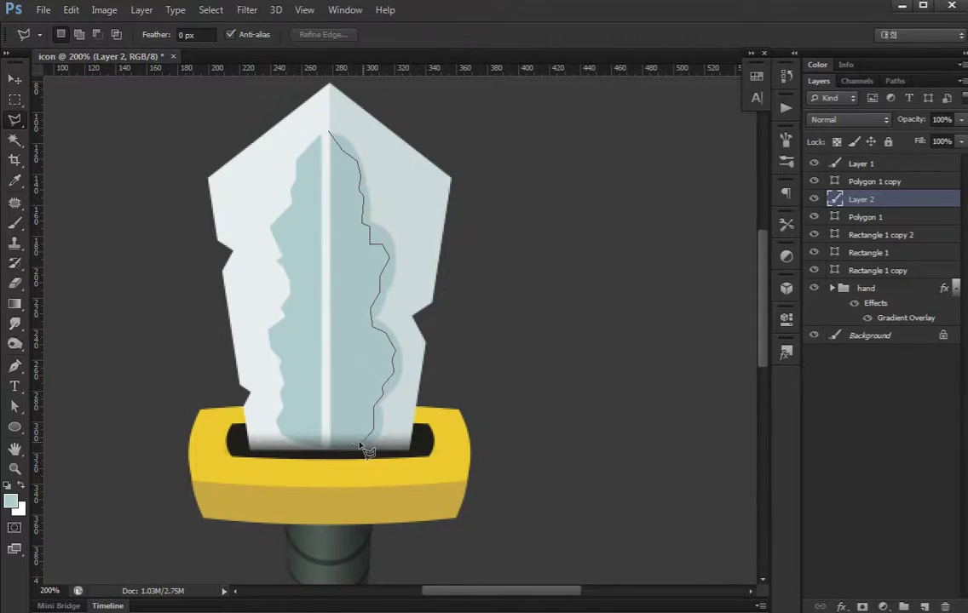
pyautogui.click(334, 450)
pyautogui.click(357, 492)
pyautogui.click(500, 467)
pyautogui.click(477, 166)
pyautogui.doubleClick(406, 109)
pyautogui.hotkey('ctrl', 'd')
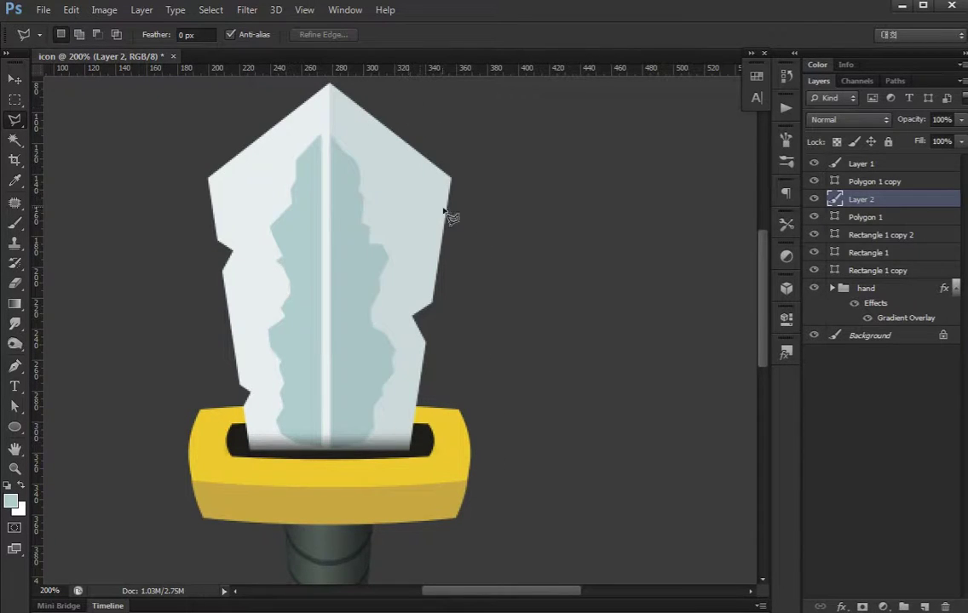
pyautogui.hscroll(-1, 392, 221)
# Change the Polygon 1 outer blade shape's fill to pale ice-blue d3eff1
pyautogui.press('v')
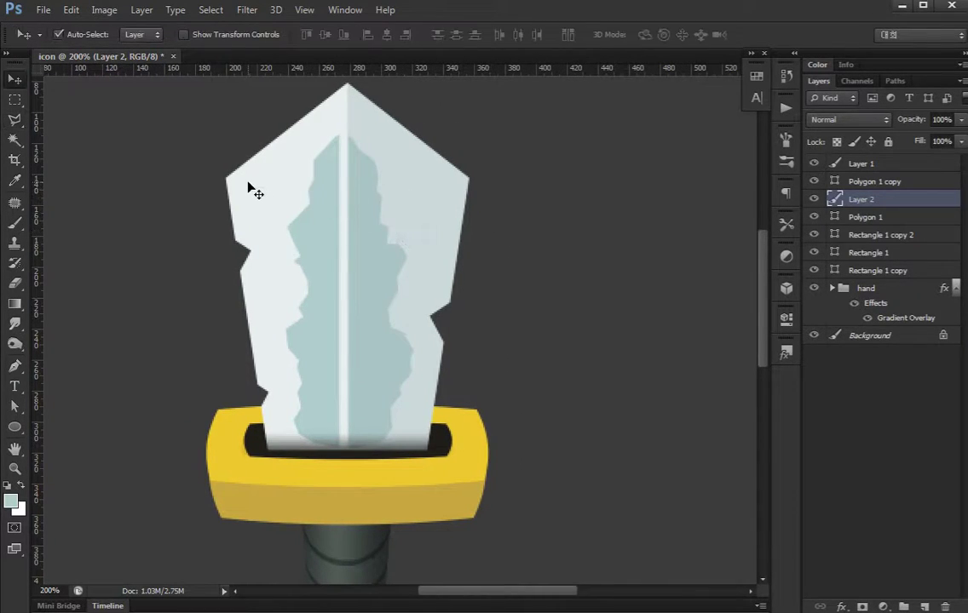
pyautogui.click(251, 190)
pyautogui.moveTo(268, 218); pyautogui.dragTo(279, 229)
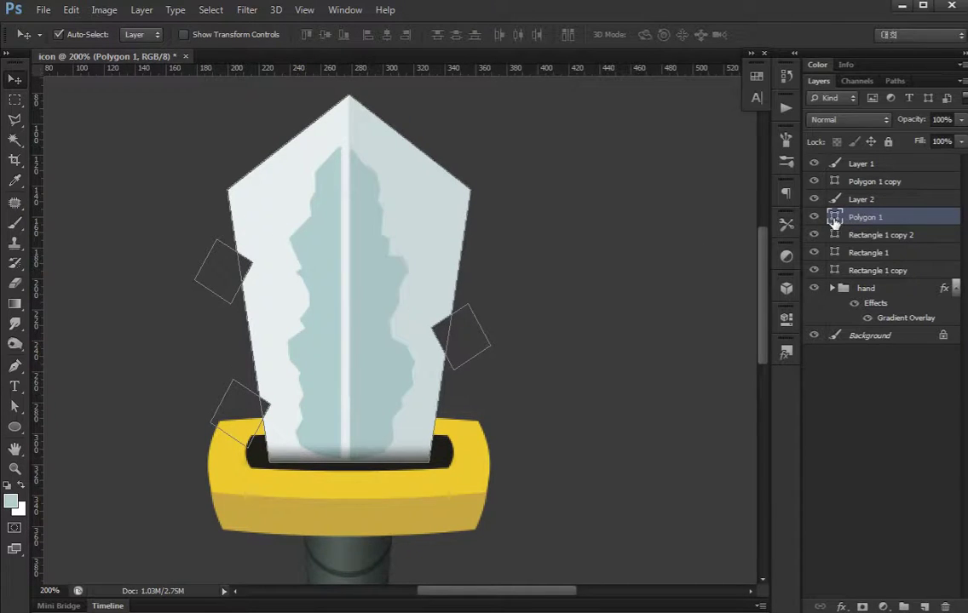
pyautogui.doubleClick(834, 217)
pyautogui.click(90, 371)
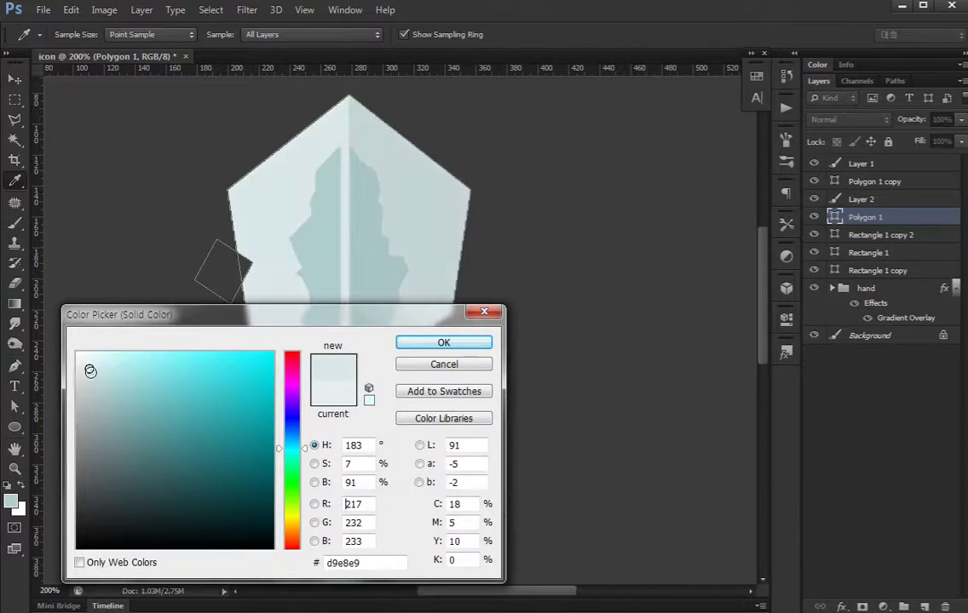
pyautogui.moveTo(89, 370); pyautogui.dragTo(100, 363)
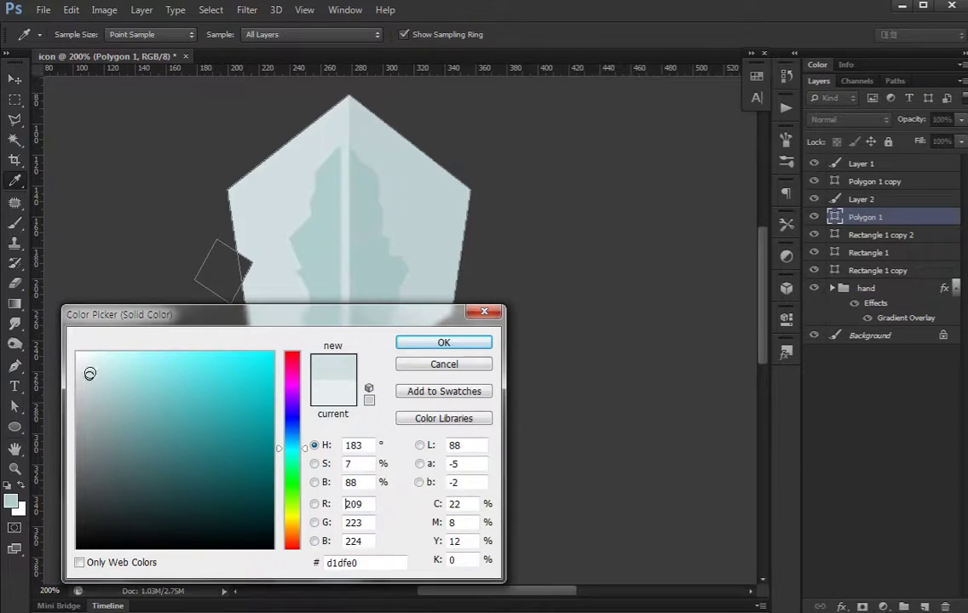
pyautogui.click(436, 347)
pyautogui.press('v')
pyautogui.click(881, 482)
pyautogui.hscroll(1, 469, 267)
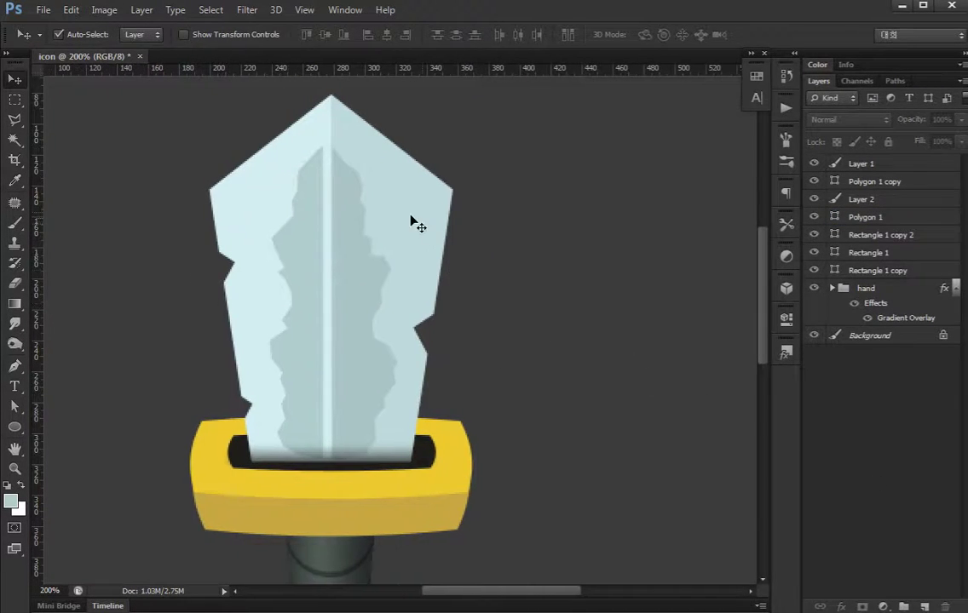
# Duplicate the Polygon 1 blade shape and trim the copy to a thin left-edge strip
pyautogui.click(236, 209)
pyautogui.press('a')
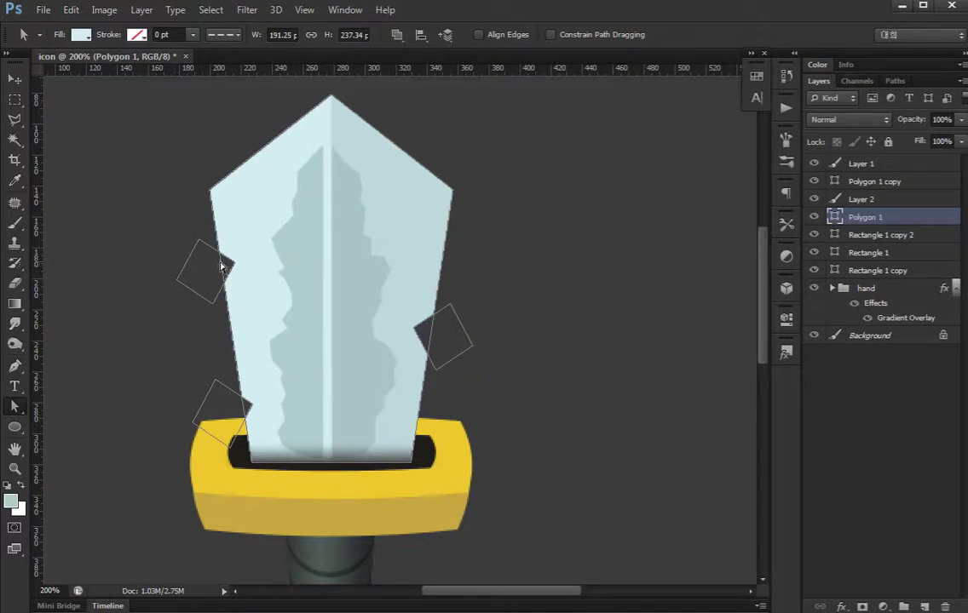
pyautogui.hotkey('ctrl', 'j')
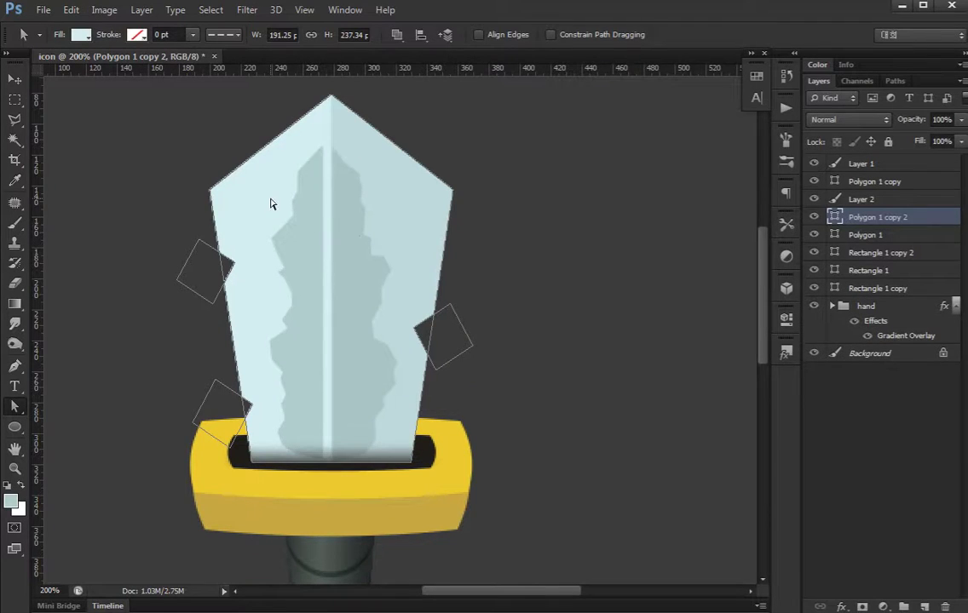
pyautogui.moveTo(279, 162); pyautogui.dragTo(530, 511)
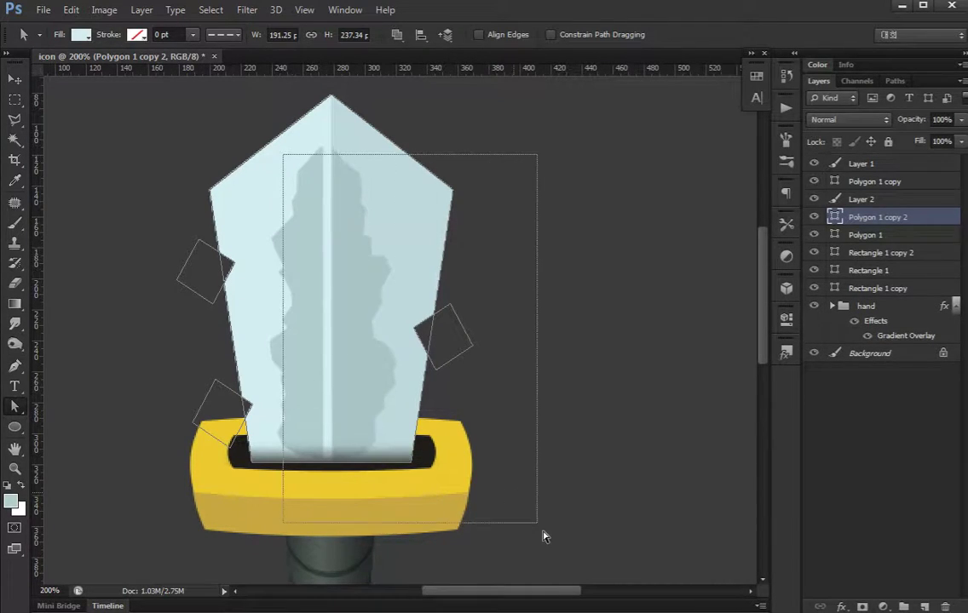
pyautogui.click(414, 326)
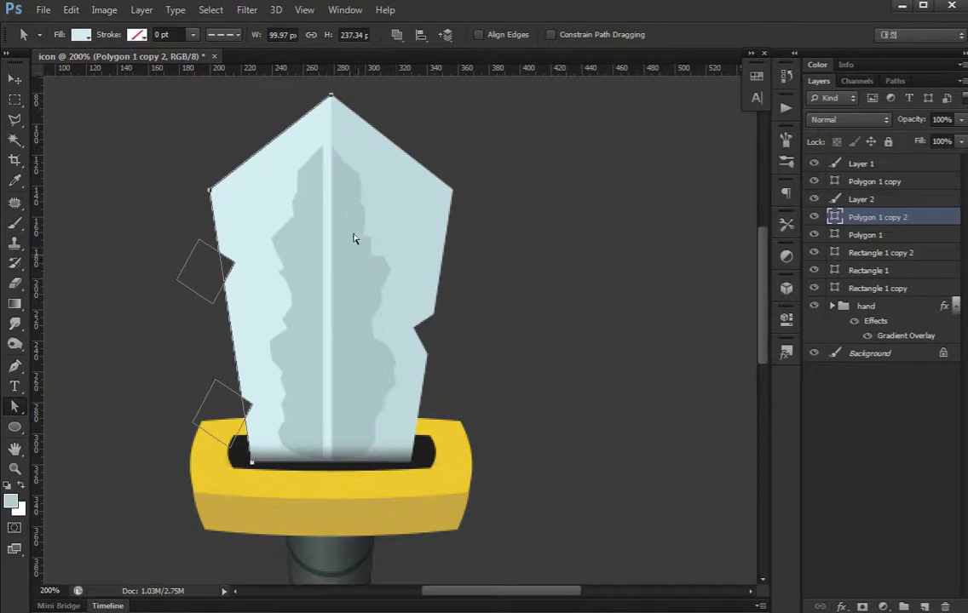
pyautogui.press('p')
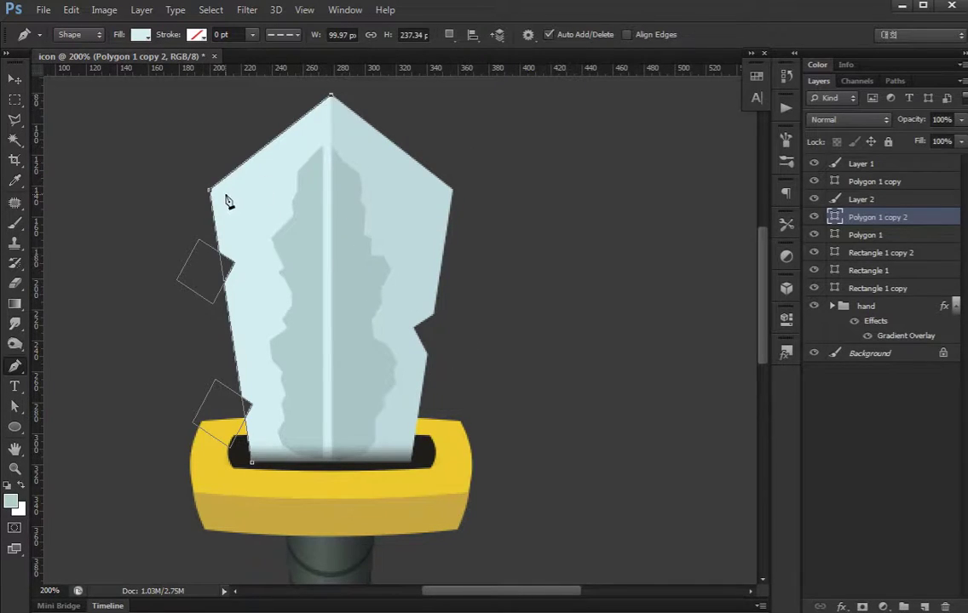
pyautogui.click(225, 195)
pyautogui.click(253, 466)
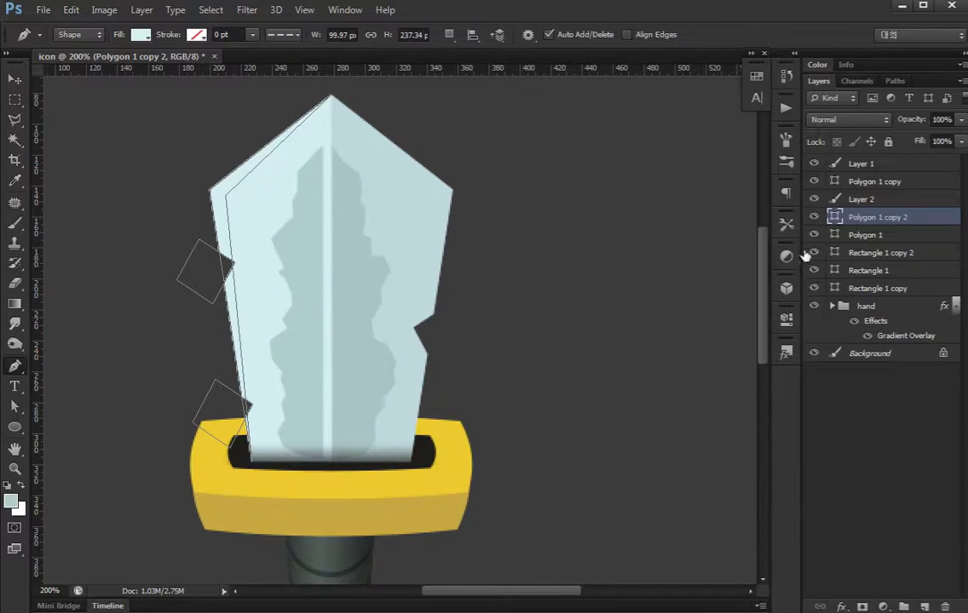
# Fill the left-edge strip pure white (ffffff) at 100% opacity
pyautogui.doubleClick(835, 216)
pyautogui.moveTo(100, 363); pyautogui.dragTo(75, 349)
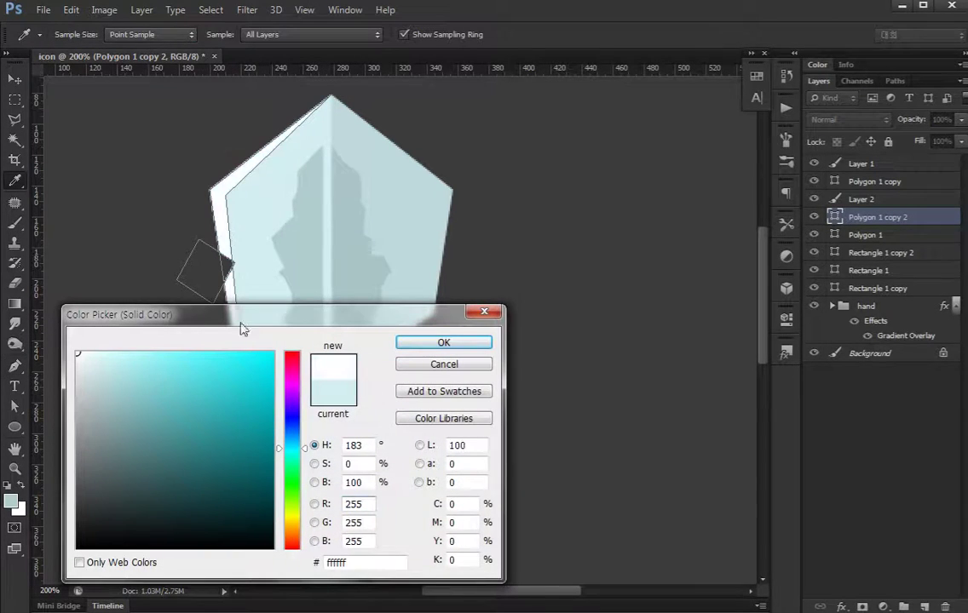
pyautogui.click(460, 345)
pyautogui.press('a')
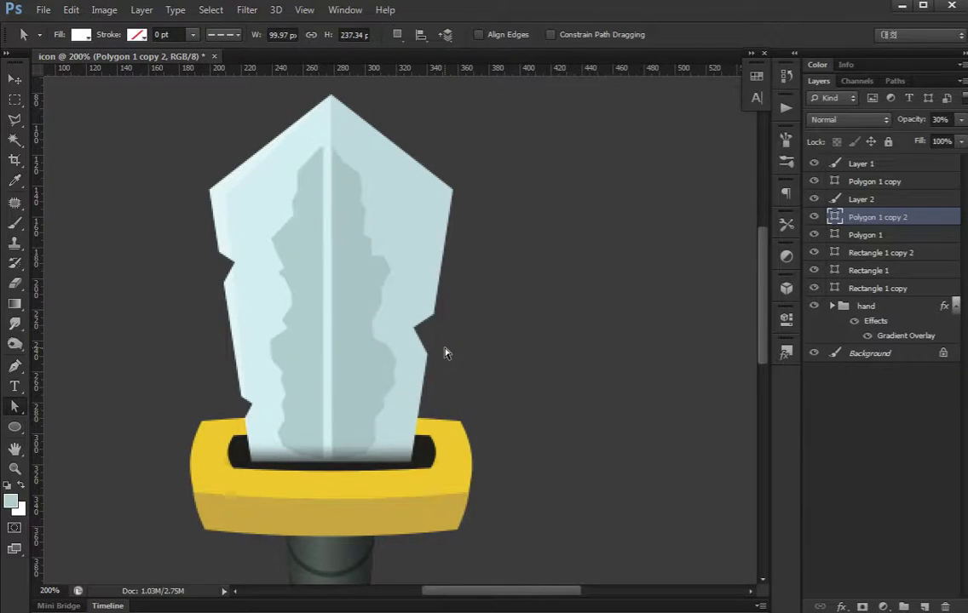
pyautogui.press('0')
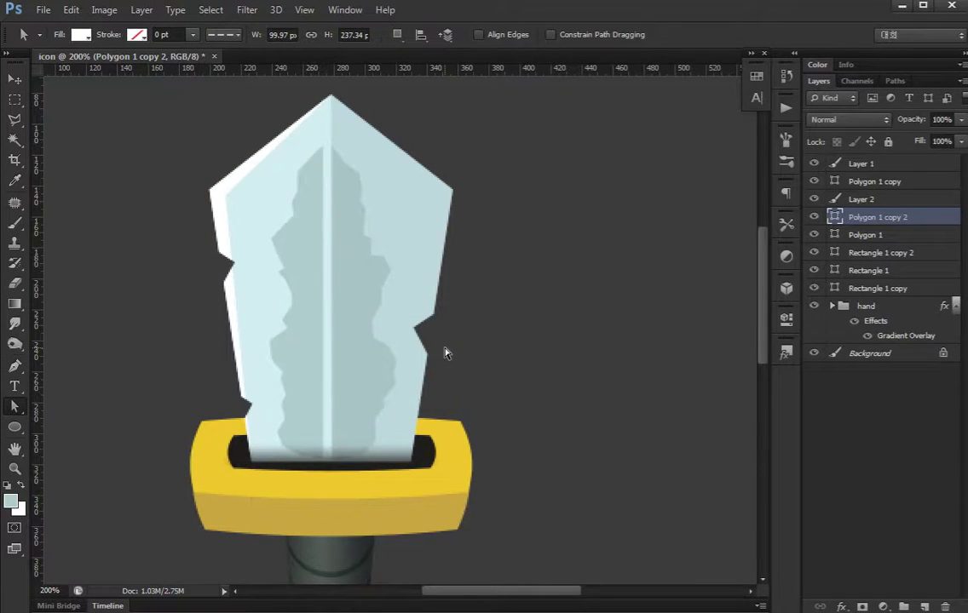
pyautogui.moveTo(432, 321); pyautogui.dragTo(460, 307)
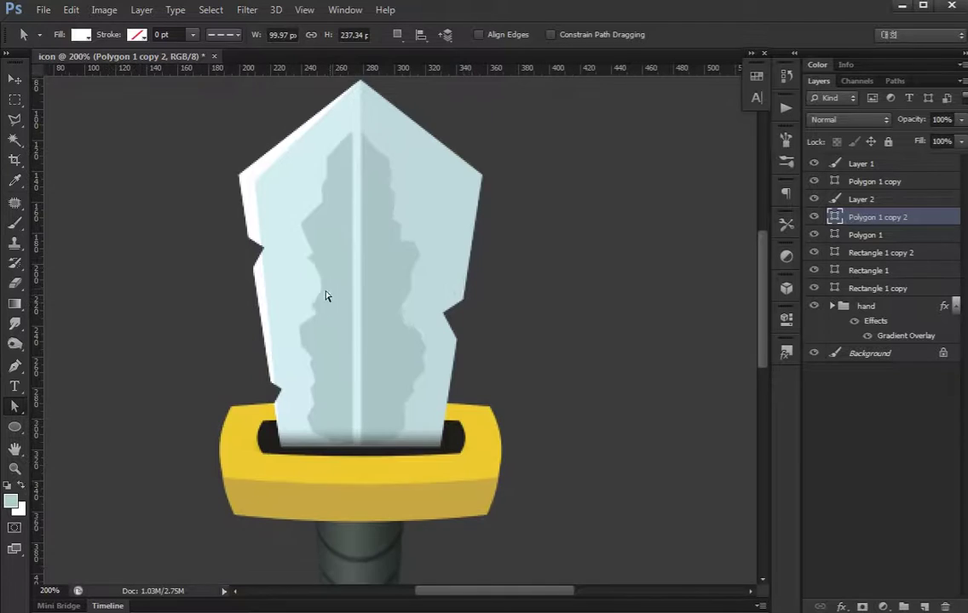
pyautogui.moveTo(305, 328); pyautogui.dragTo(309, 283)
pyautogui.press('v')
pyautogui.click(443, 411)
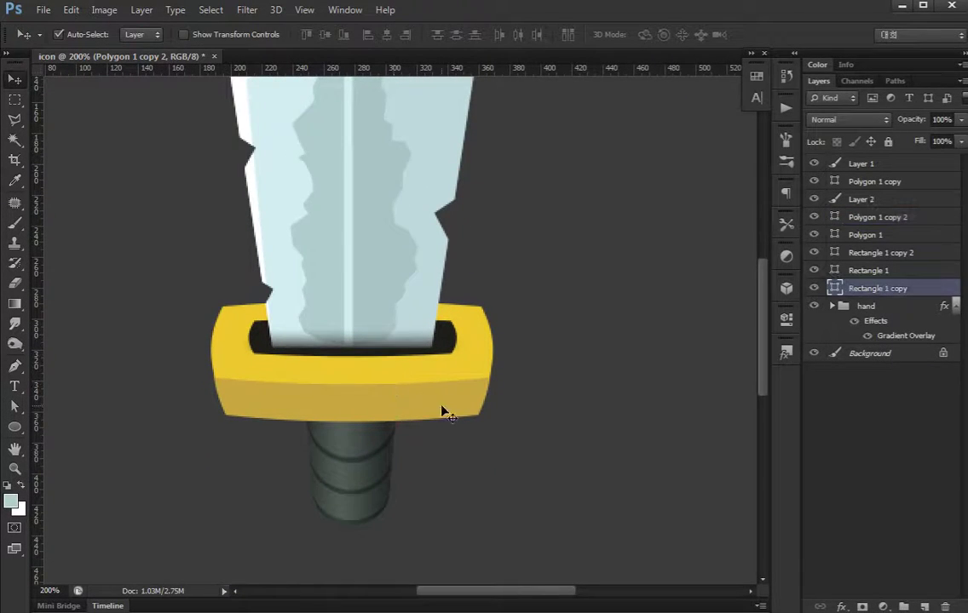
# Add a Gradient Overlay to the crossguard with a gold start stop
pyautogui.doubleClick(919, 292)
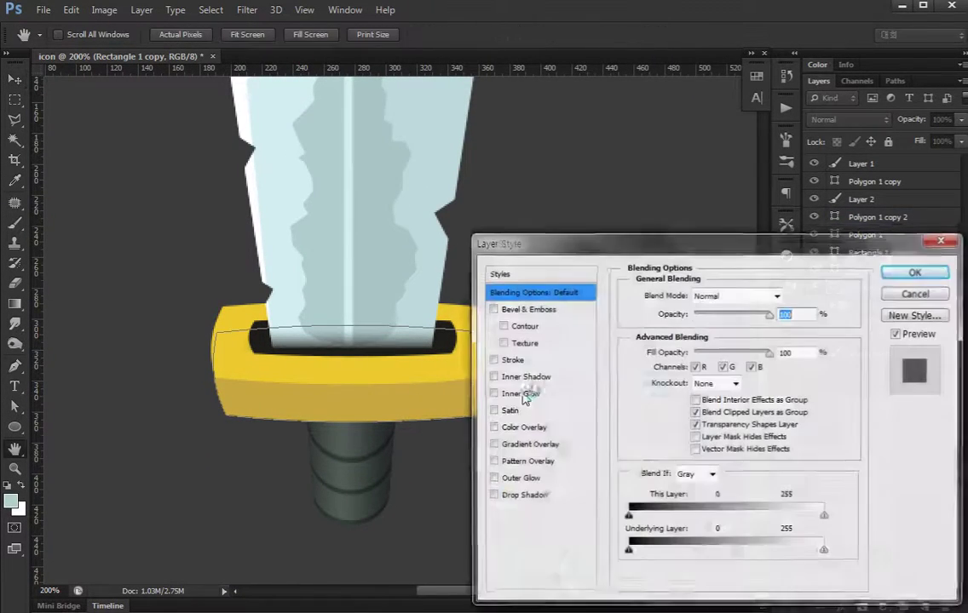
pyautogui.click(492, 445)
pyautogui.click(549, 440)
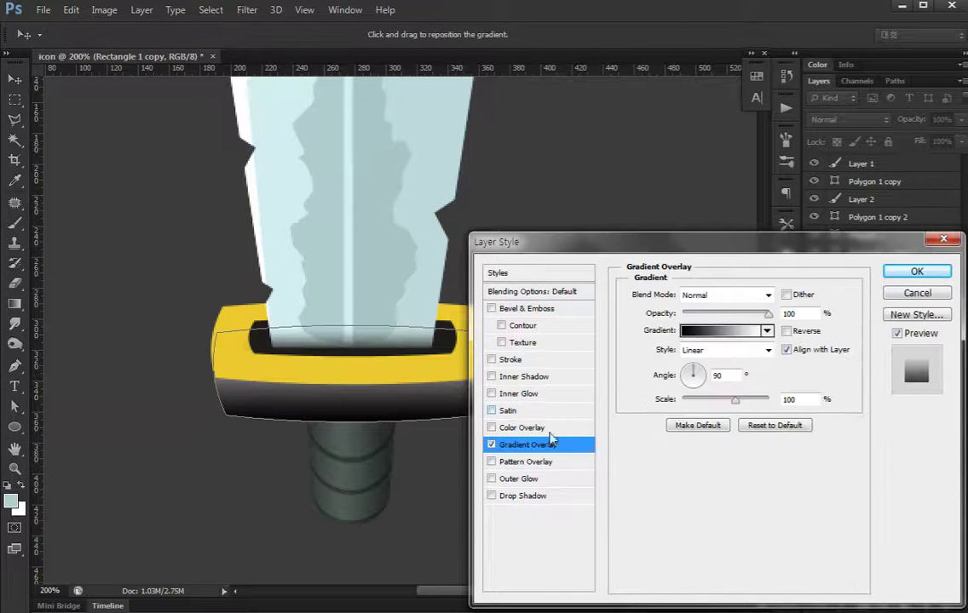
pyautogui.click(722, 332)
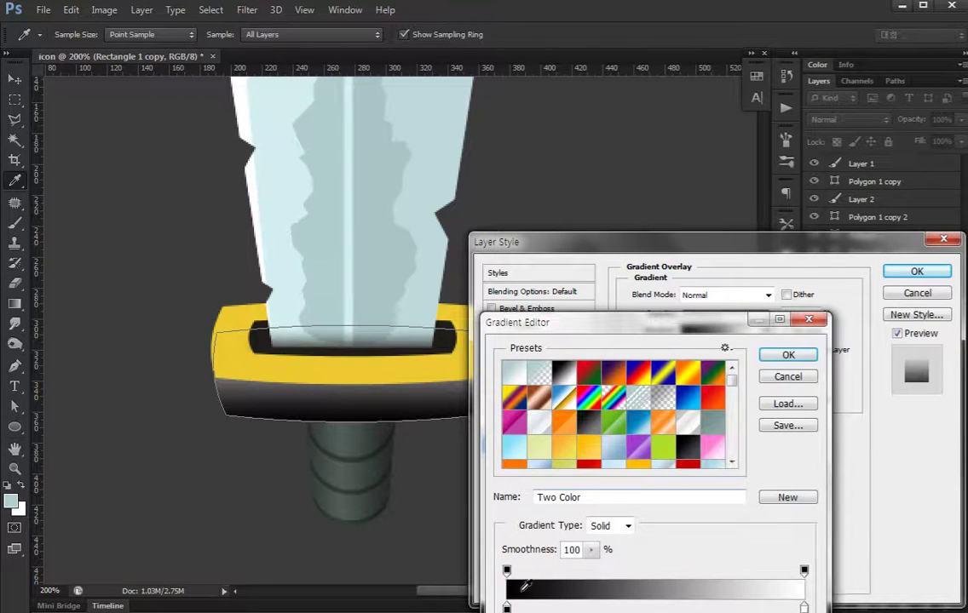
pyautogui.doubleClick(507, 606)
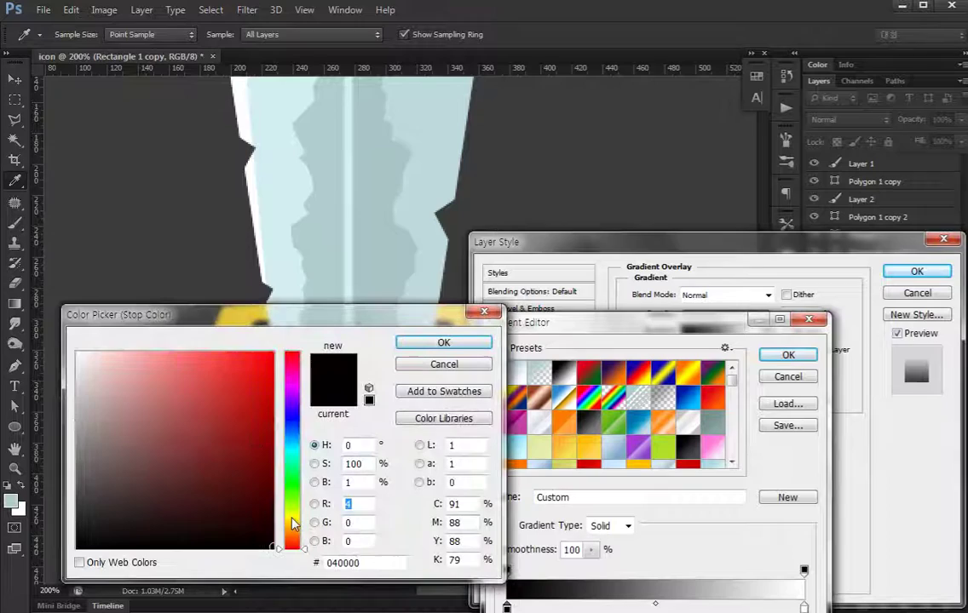
pyautogui.moveTo(293, 523); pyautogui.dragTo(294, 523)
pyautogui.moveTo(249, 404)
pyautogui.mouseDown()
pyautogui.moveTo(274, 356)
pyautogui.moveTo(271, 380)
pyautogui.mouseUp()
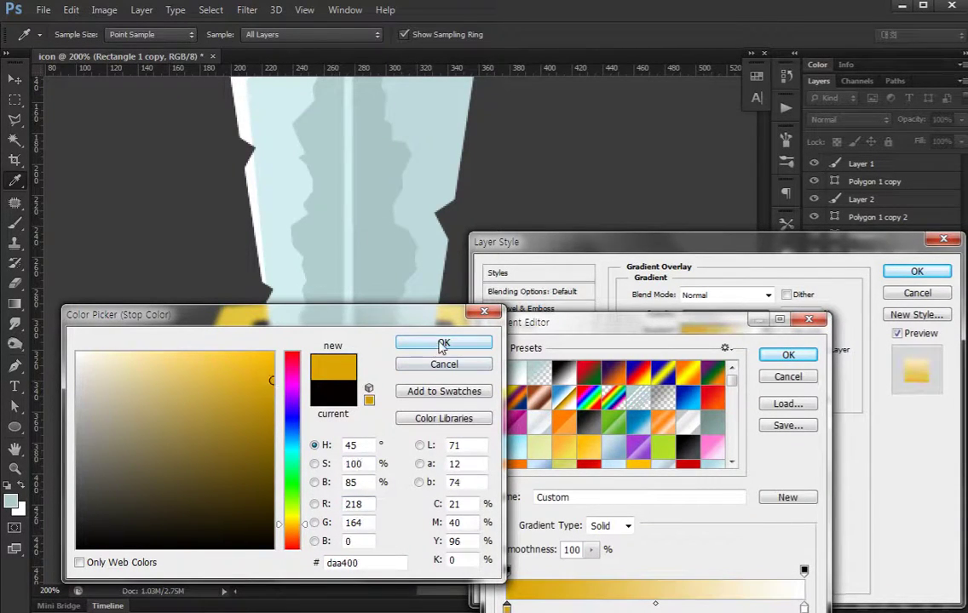
pyautogui.click(442, 344)
# Add a lighter gold middle stop and a pale yellow (fff66e) end stop
pyautogui.click(582, 606)
pyautogui.doubleClick(582, 607)
pyautogui.moveTo(260, 407); pyautogui.dragTo(220, 364)
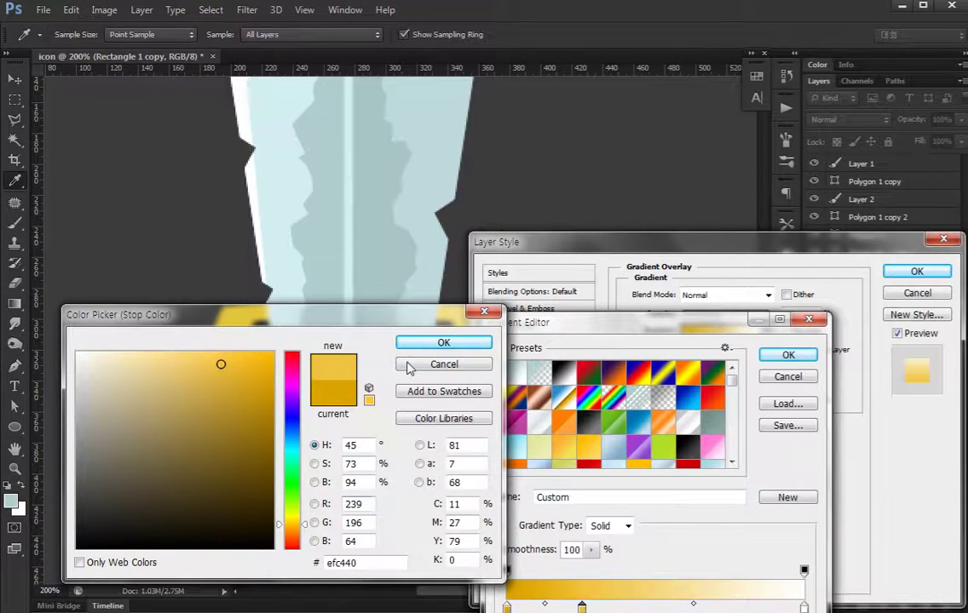
pyautogui.click(408, 367)
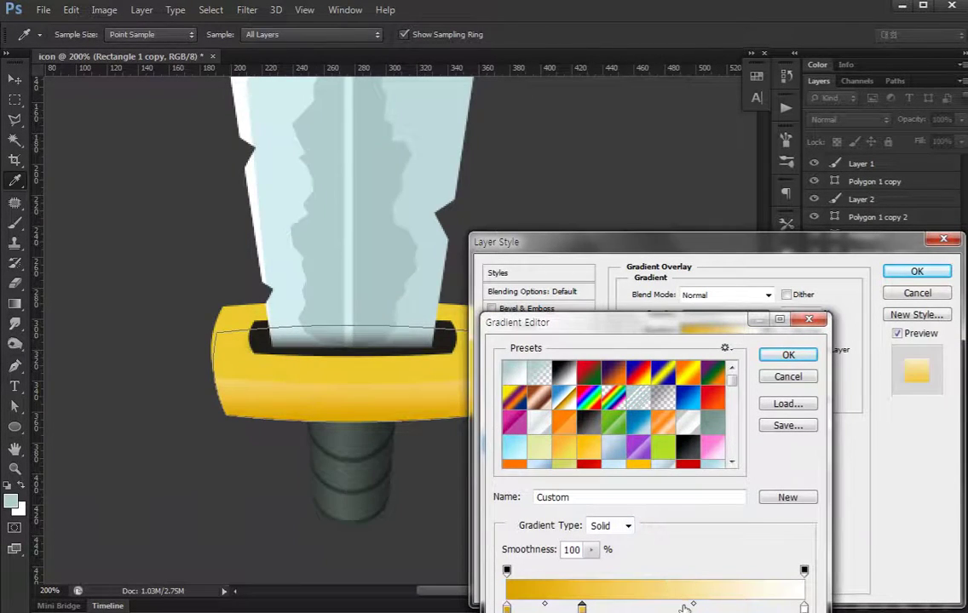
pyautogui.click(683, 607)
pyautogui.doubleClick(683, 607)
pyautogui.click(190, 345)
pyautogui.moveTo(190, 345); pyautogui.dragTo(188, 352)
pyautogui.moveTo(302, 526); pyautogui.dragTo(302, 519)
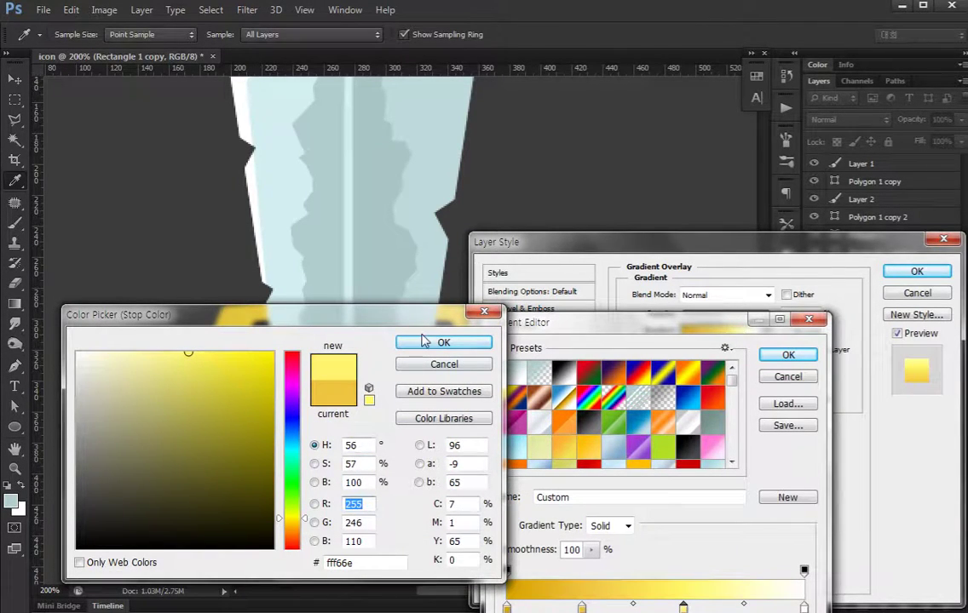
pyautogui.click(443, 343)
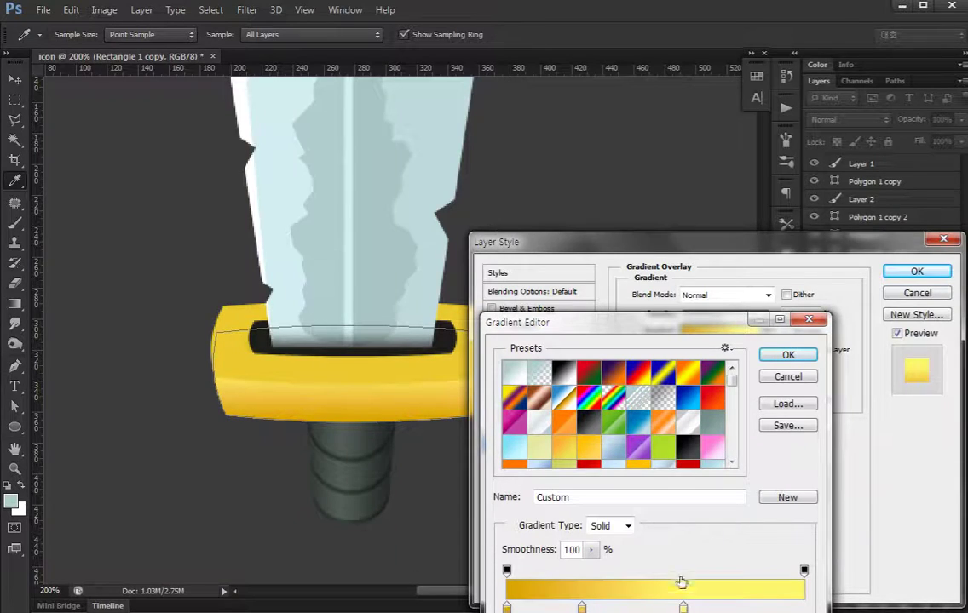
pyautogui.moveTo(684, 607); pyautogui.dragTo(803, 606)
# Move the middle stop right, deepen its gold, and darken the first stop to b28600
pyautogui.moveTo(581, 606); pyautogui.dragTo(668, 607)
pyautogui.doubleClick(668, 606)
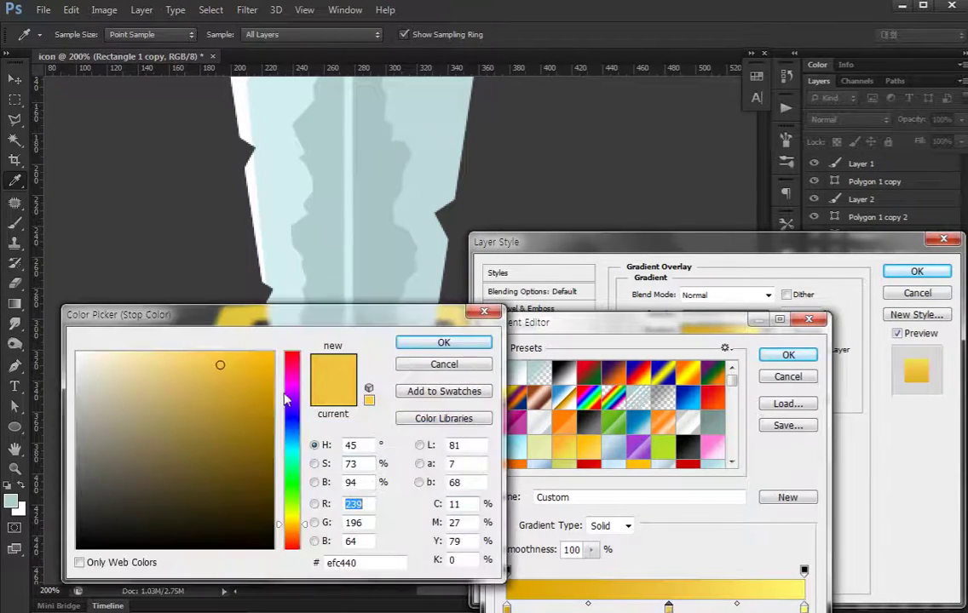
pyautogui.click(238, 387)
pyautogui.press('Return')
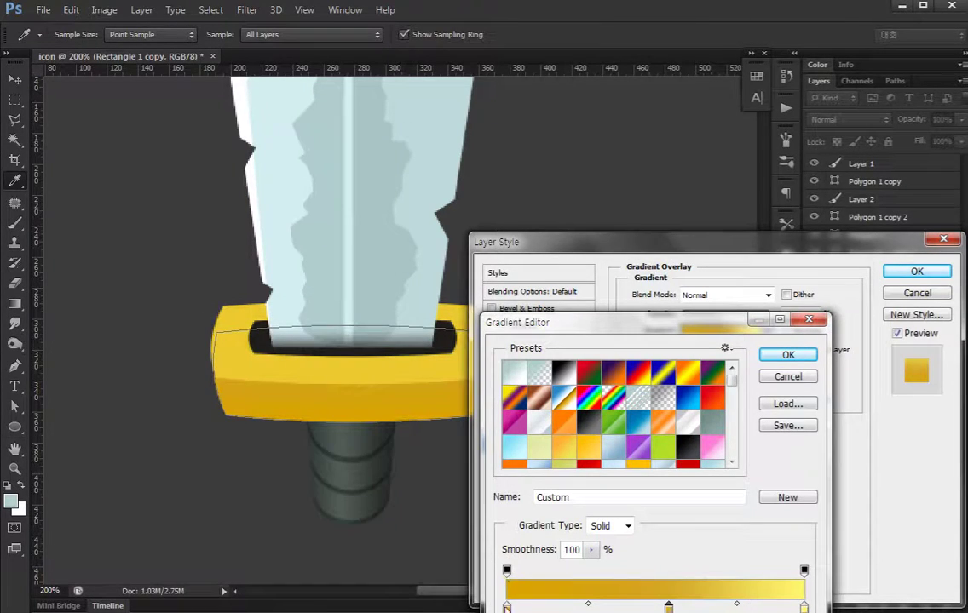
pyautogui.doubleClick(505, 604)
pyautogui.click(281, 399)
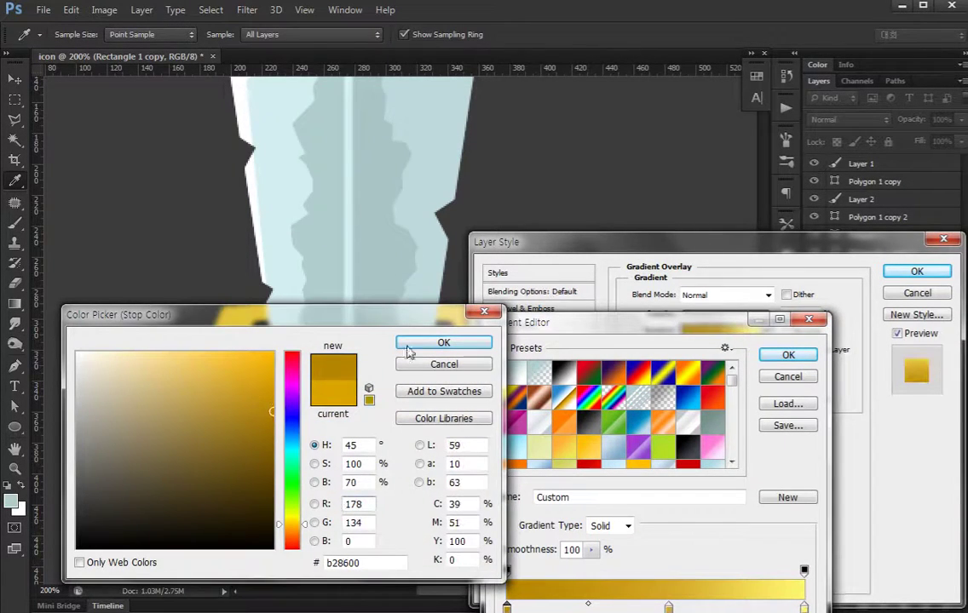
pyautogui.click(404, 340)
pyautogui.click(789, 356)
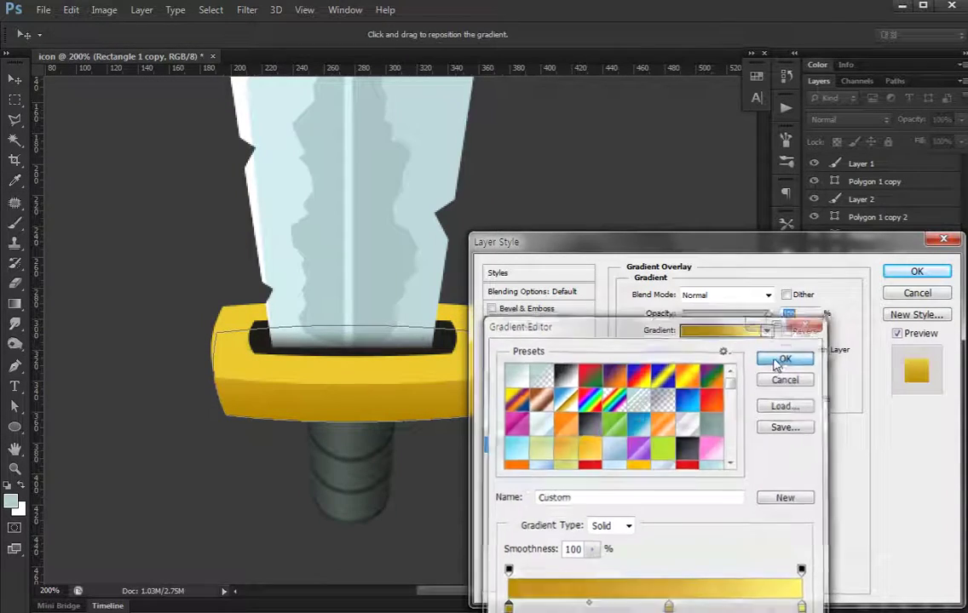
# Set the gradient overlay angle to about 111° and scale to 150%, and apply it
pyautogui.moveTo(686, 368); pyautogui.dragTo(691, 375)
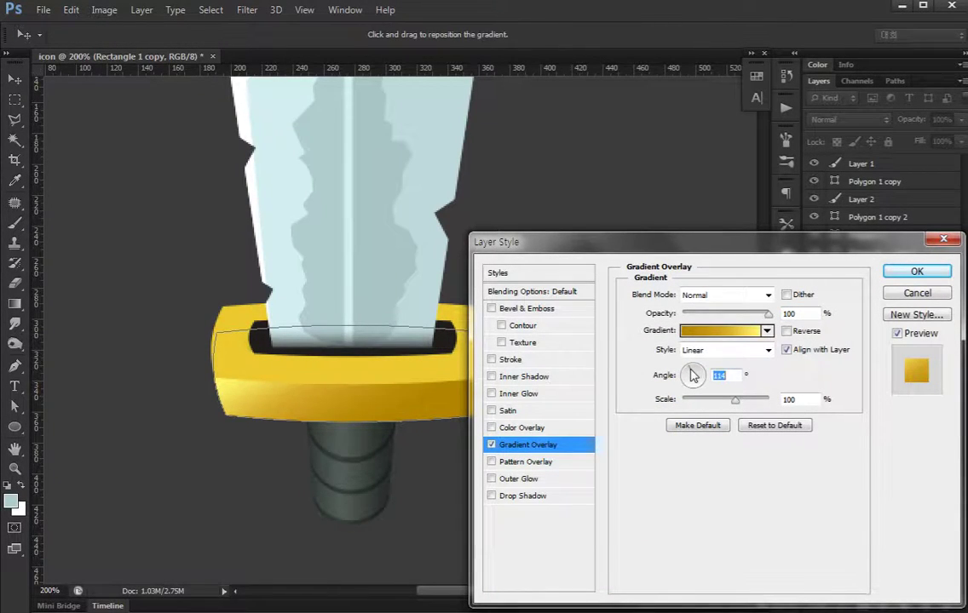
pyautogui.moveTo(738, 402); pyautogui.dragTo(776, 400)
pyautogui.moveTo(405, 401); pyautogui.dragTo(422, 417)
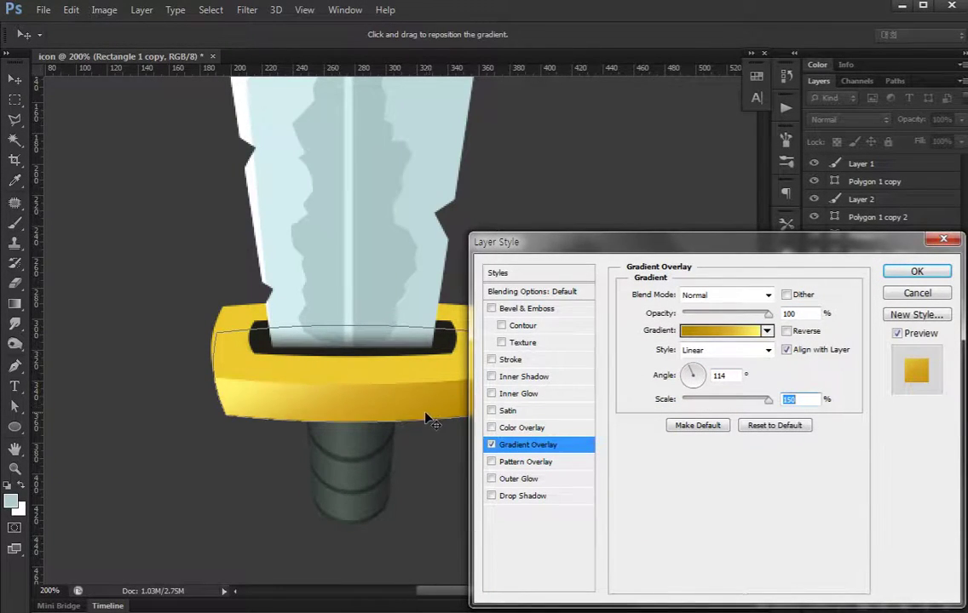
pyautogui.moveTo(691, 373); pyautogui.dragTo(693, 373)
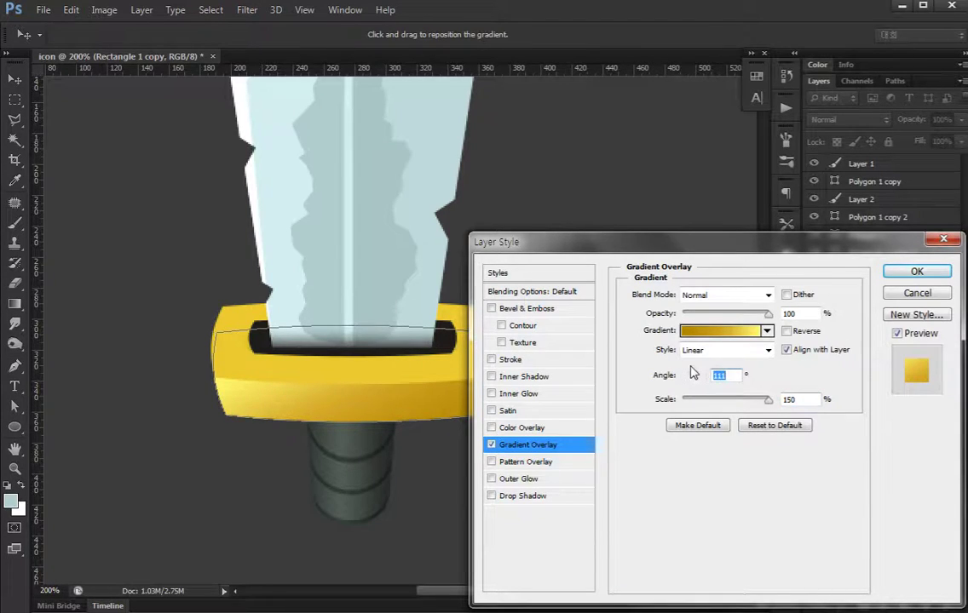
pyautogui.click(692, 332)
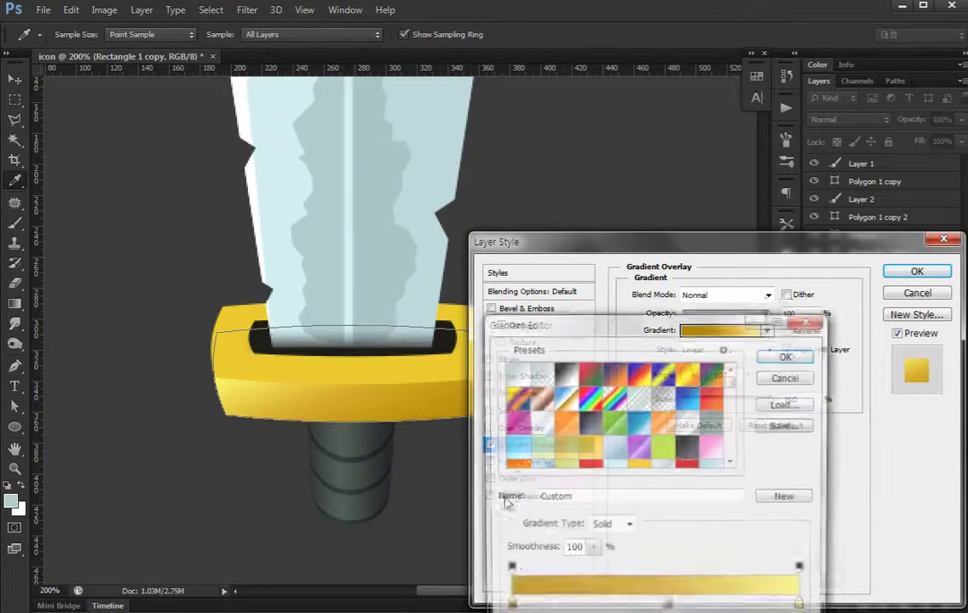
pyautogui.doubleClick(506, 605)
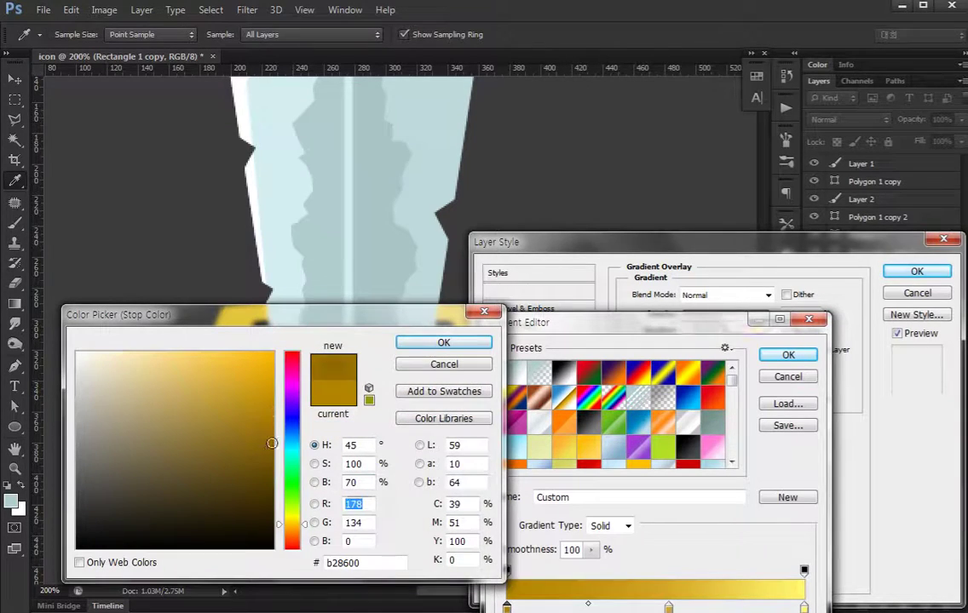
pyautogui.click(460, 341)
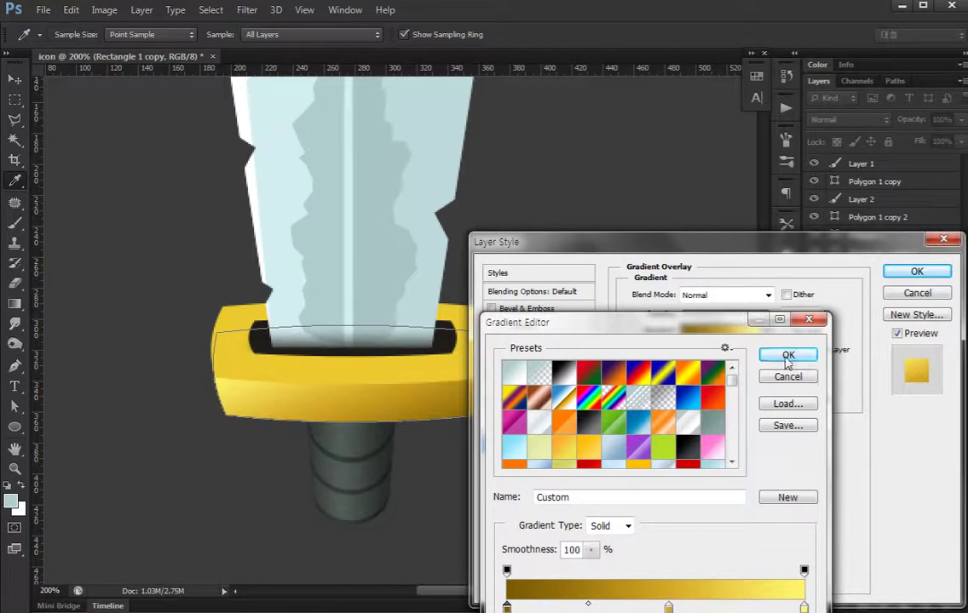
pyautogui.click(787, 356)
pyautogui.click(917, 273)
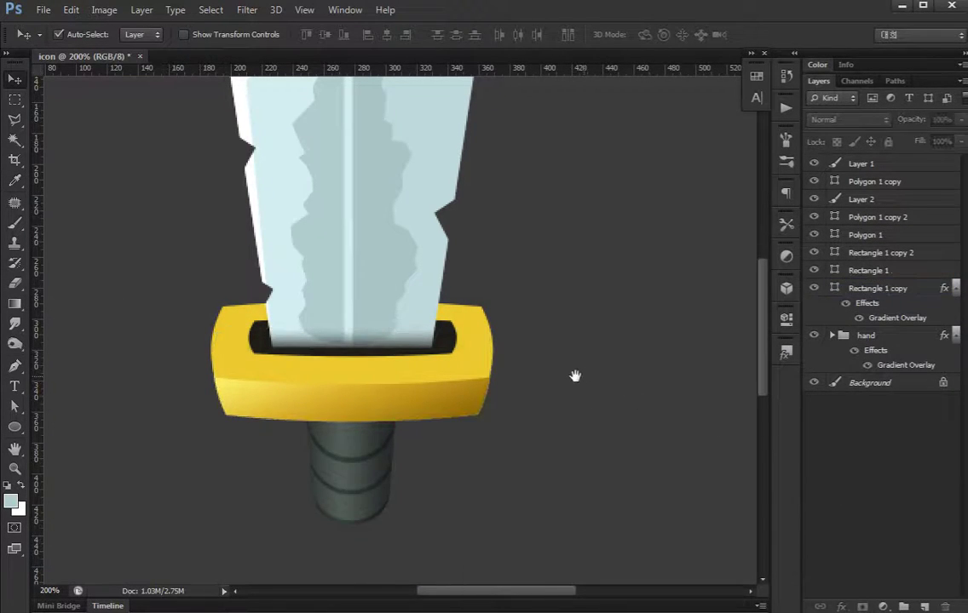
pyautogui.hotkey('ctrl', '-')
pyautogui.hotkey('ctrl', '+')
pyautogui.hotkey('ctrl', '+')
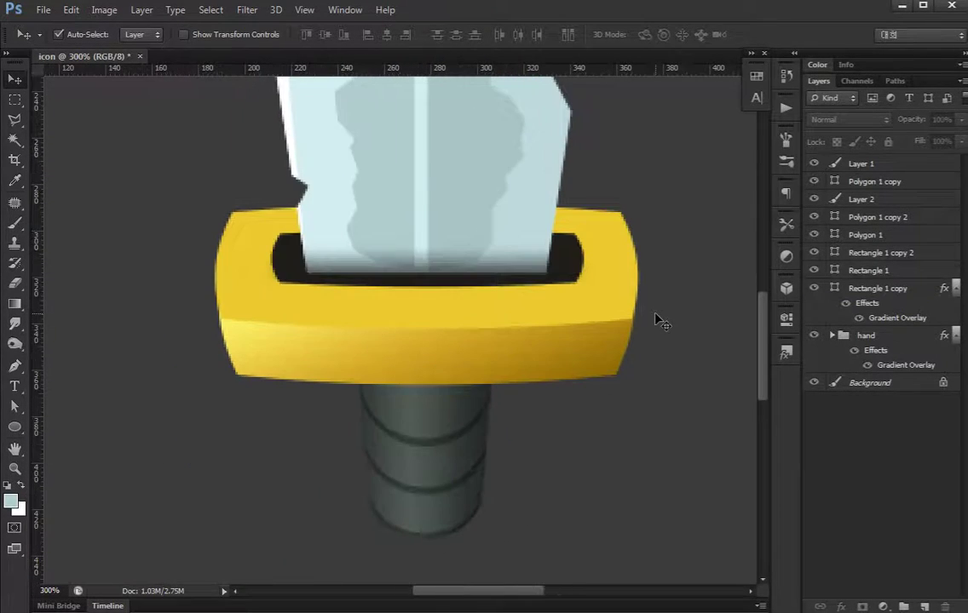
# Create a new layer above Layer 1 and outline a highlight on the crossguard's left corner
pyautogui.press('l')
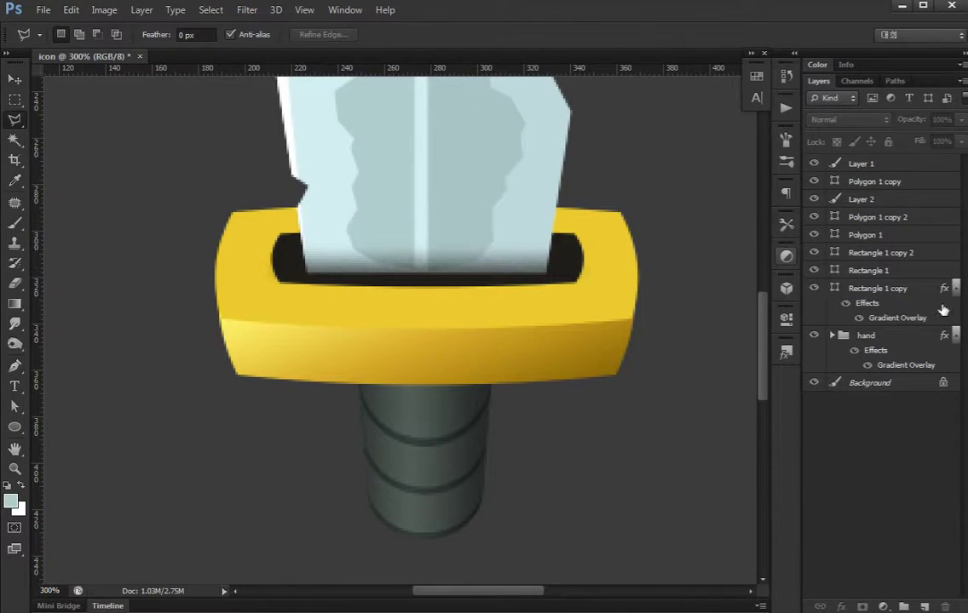
pyautogui.click(956, 289)
pyautogui.click(955, 306)
pyautogui.click(859, 164)
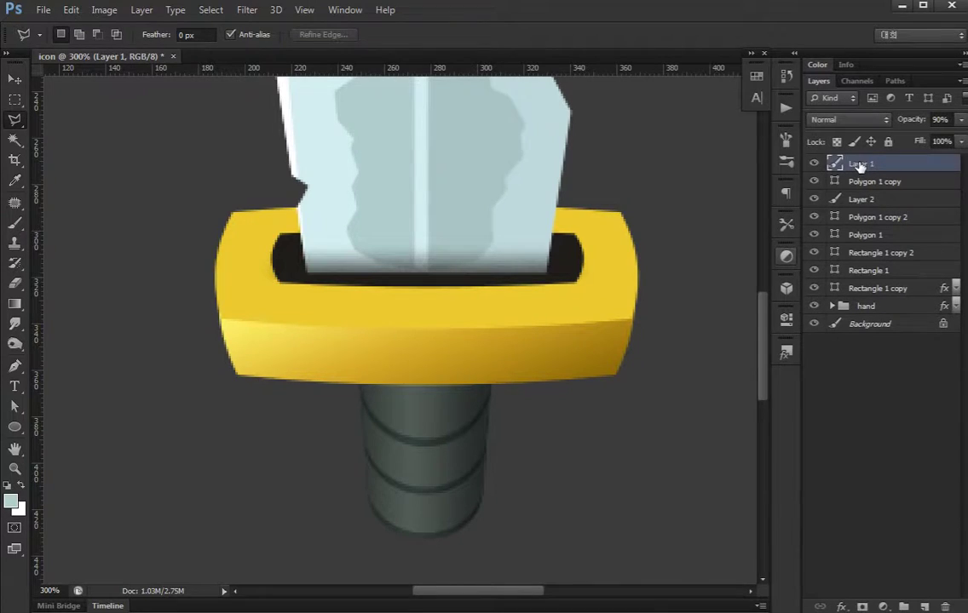
pyautogui.hotkey('ctrl', 'shift', 'alt', 'n')
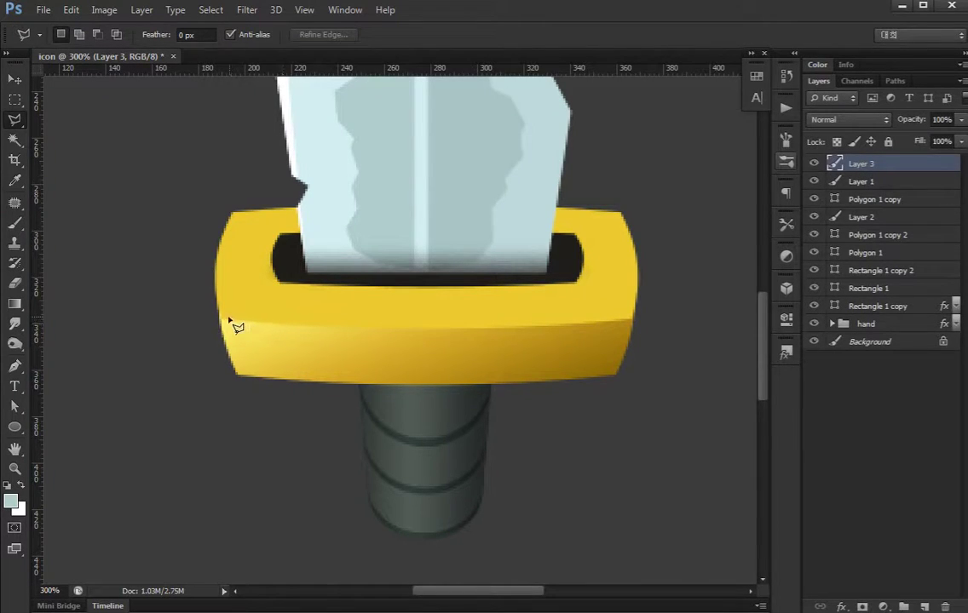
pyautogui.click(219, 319)
pyautogui.click(315, 326)
pyautogui.click(231, 332)
pyautogui.click(238, 377)
pyautogui.click(221, 324)
pyautogui.hotkey('ctrl', 'd')
# Fill a selection along the crossguard's left edge with white and erase the excess
pyautogui.click(215, 268)
pyautogui.click(216, 263)
pyautogui.hotkey('alt', 'BackSpace')
pyautogui.press('e')
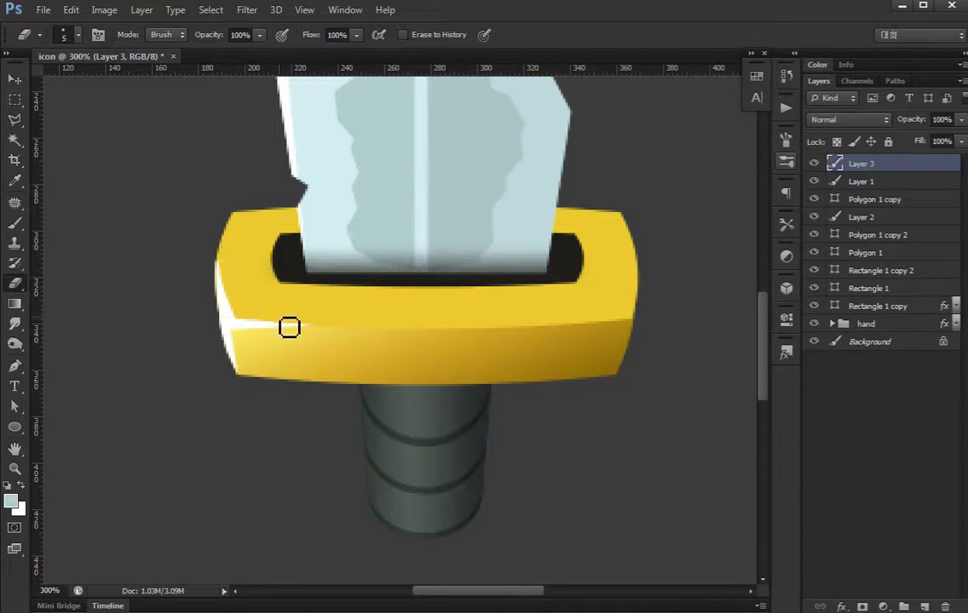
pyautogui.moveTo(339, 313); pyautogui.dragTo(300, 371)
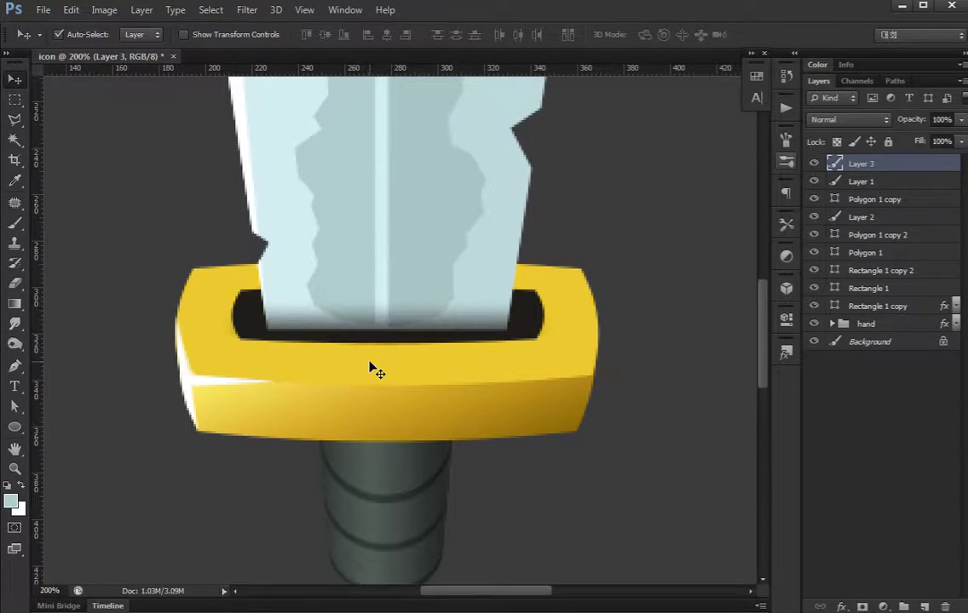
pyautogui.scroll(-2, 369, 366)
pyautogui.scroll(1, 369, 366)
pyautogui.moveTo(382, 304)
pyautogui.mouseDown()
pyautogui.moveTo(360, 352)
pyautogui.moveTo(335, 374)
pyautogui.mouseUp()
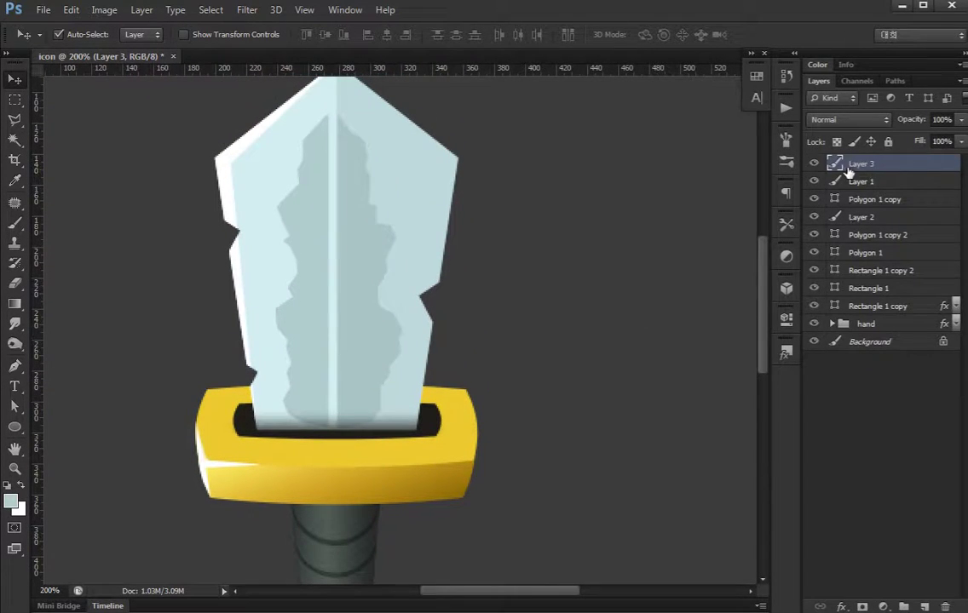
pyautogui.click(860, 308)
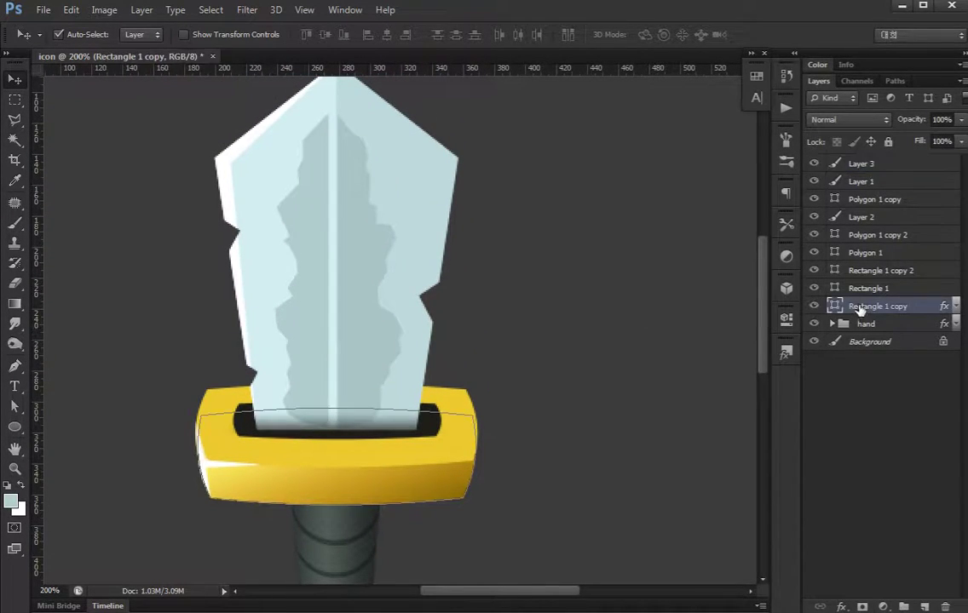
# Group all sword layers into Group 1, duplicate the group, and hide the original
pyautogui.click(865, 323)
pyautogui.keyDown('shift'); pyautogui.click(862, 165); pyautogui.keyUp('shift')
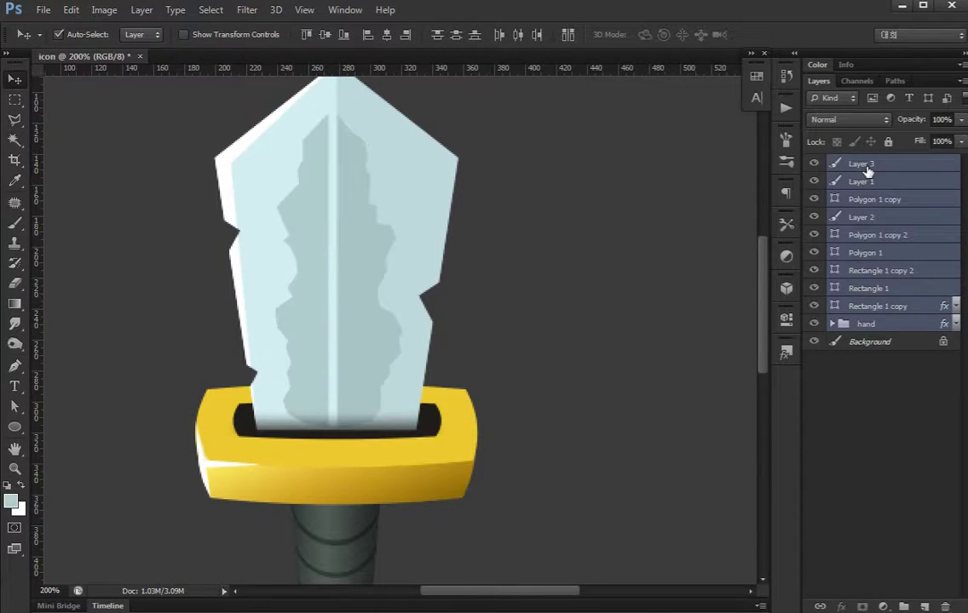
pyautogui.hotkey('ctrl', 'g')
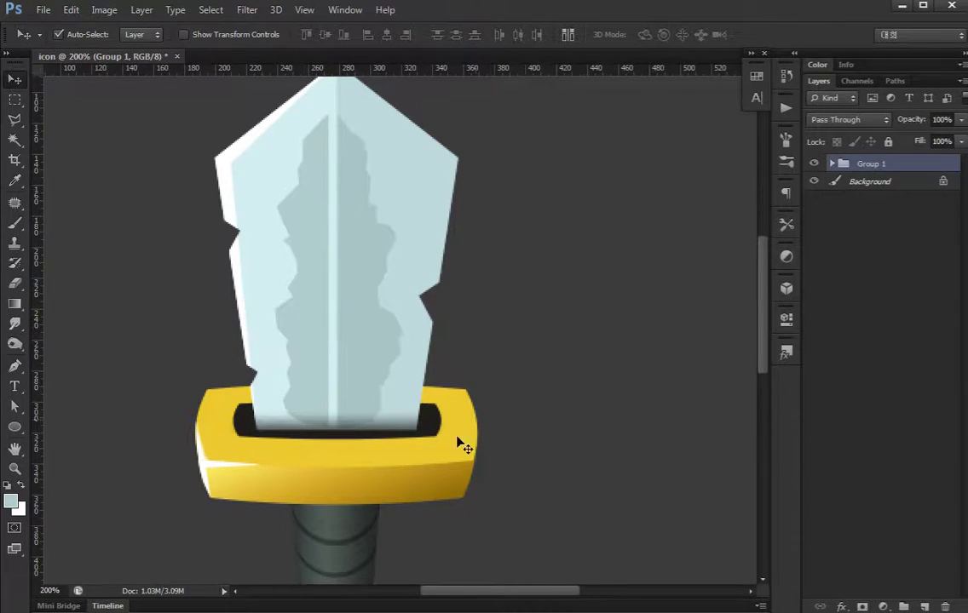
pyautogui.moveTo(483, 420); pyautogui.dragTo(479, 373)
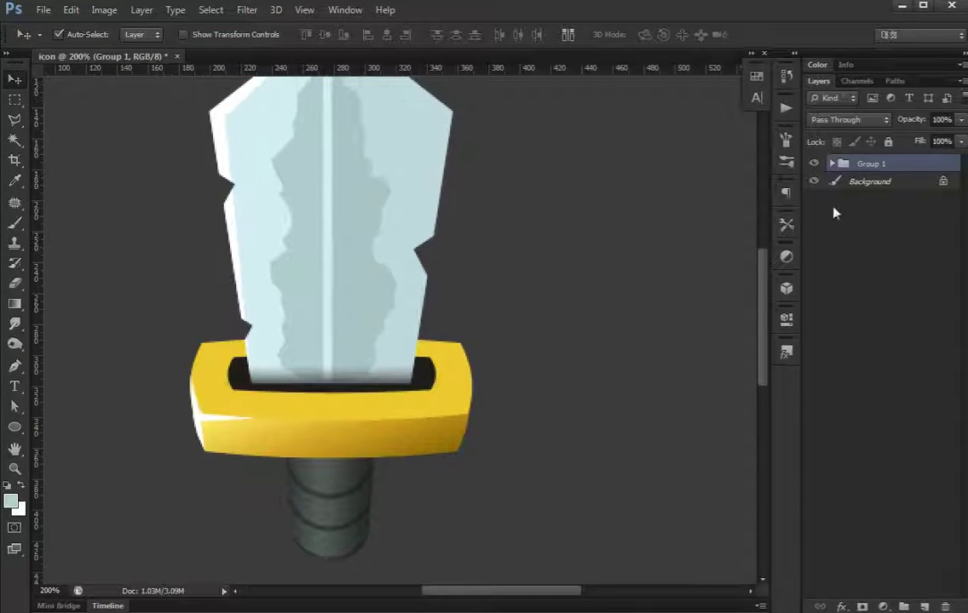
pyautogui.hotkey('ctrl', 'j')
pyautogui.click(814, 182)
# Scale the group copy down to 54.57% and merge it into a single layer
pyautogui.hotkey('ctrl', 't')
pyautogui.hotkey('ctrl', '-')
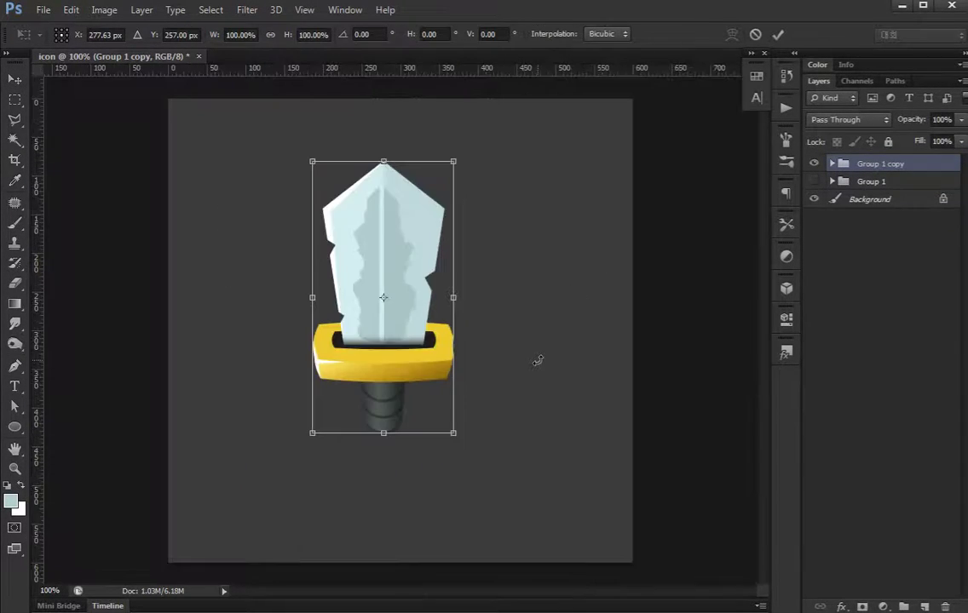
pyautogui.moveTo(453, 437); pyautogui.dragTo(380, 284)
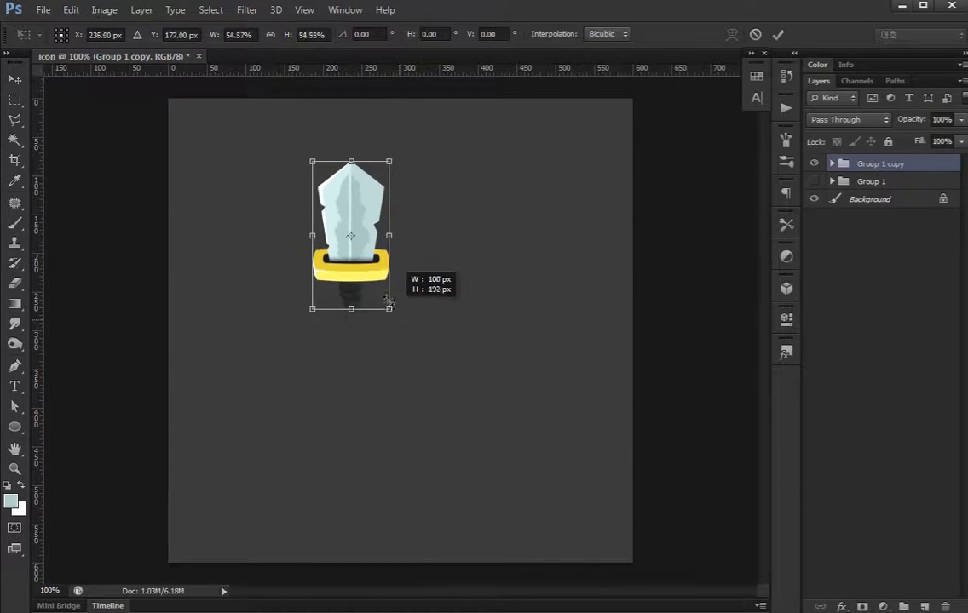
pyautogui.press('Return')
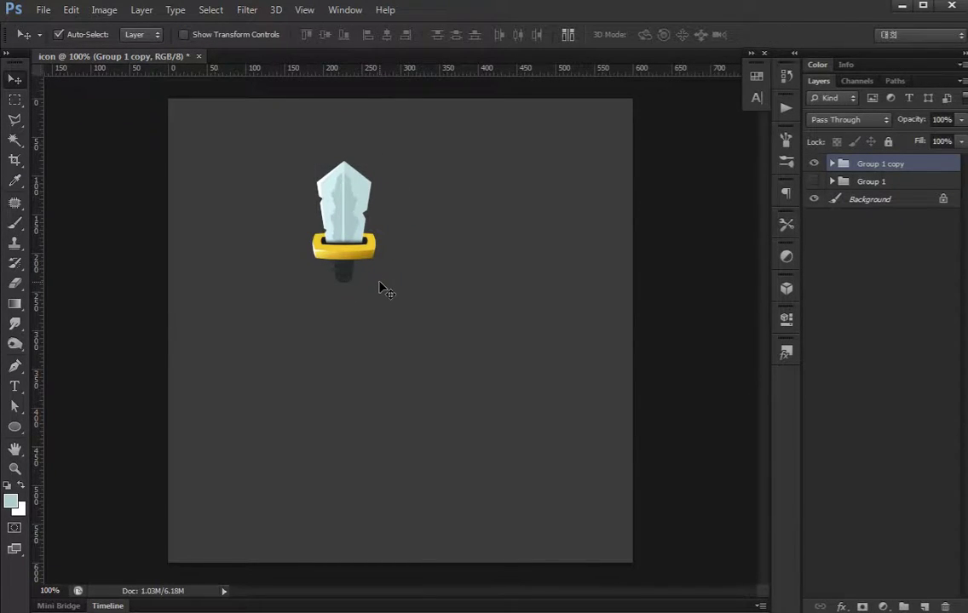
pyautogui.hotkey('ctrl', '+')
pyautogui.hotkey('ctrl', '+')
pyautogui.moveTo(323, 200); pyautogui.dragTo(388, 455)
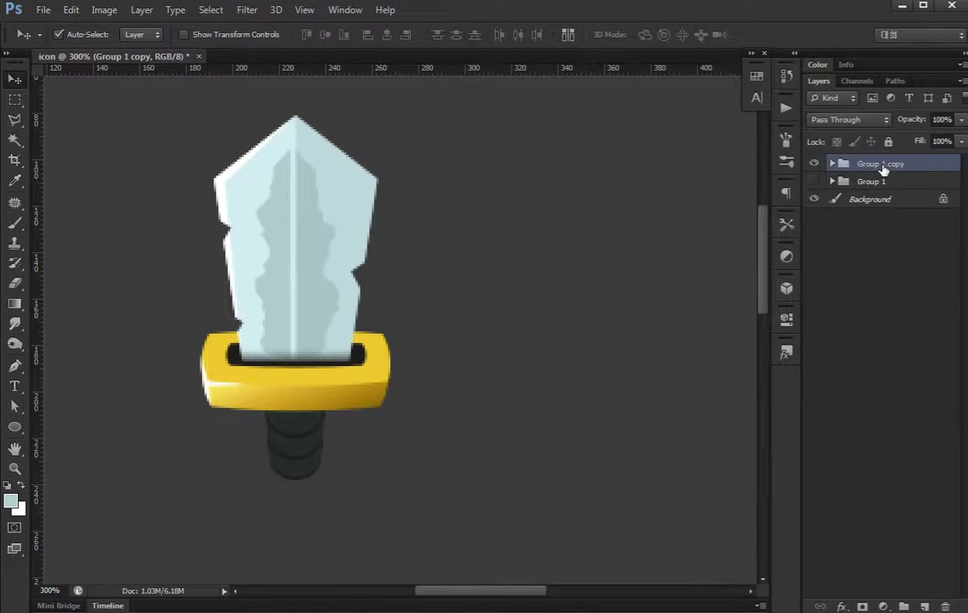
pyautogui.hotkey('ctrl', 'e')
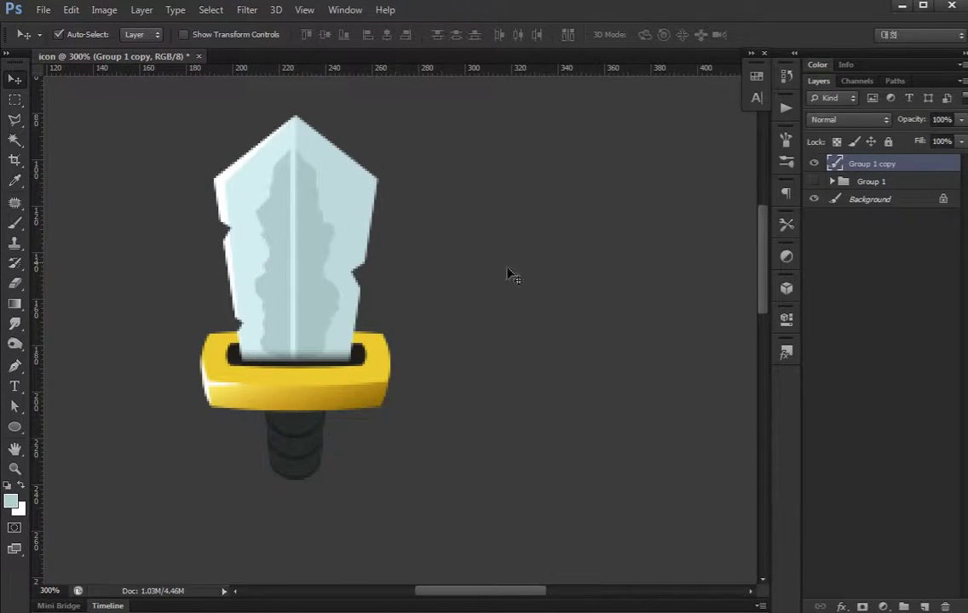
pyautogui.press('o')
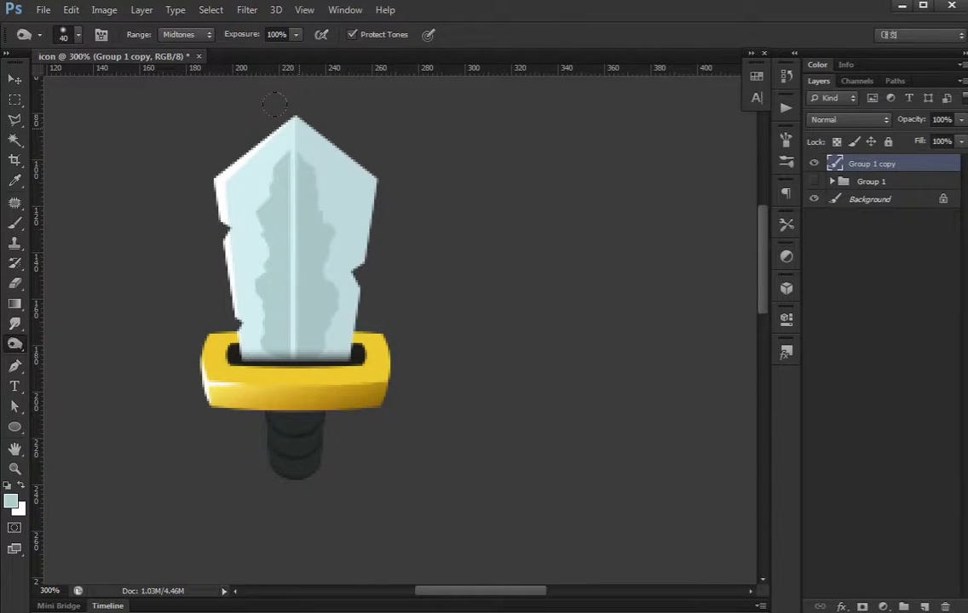
# Dodge the blade's upper and right areas and burn its upper-right side
pyautogui.moveTo(282, 128); pyautogui.dragTo(365, 272)
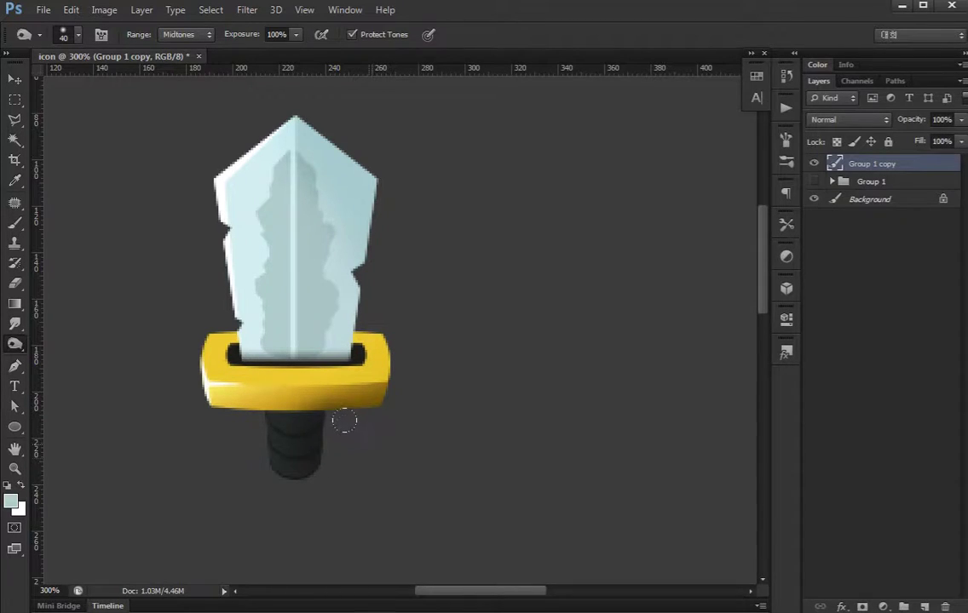
pyautogui.moveTo(328, 140); pyautogui.dragTo(366, 230)
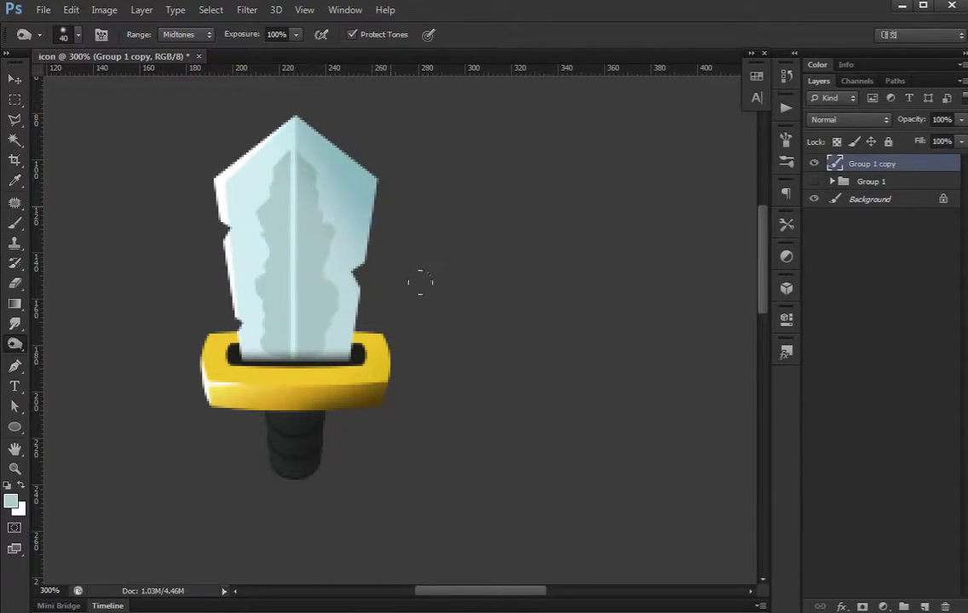
pyautogui.moveTo(302, 119); pyautogui.dragTo(366, 255)
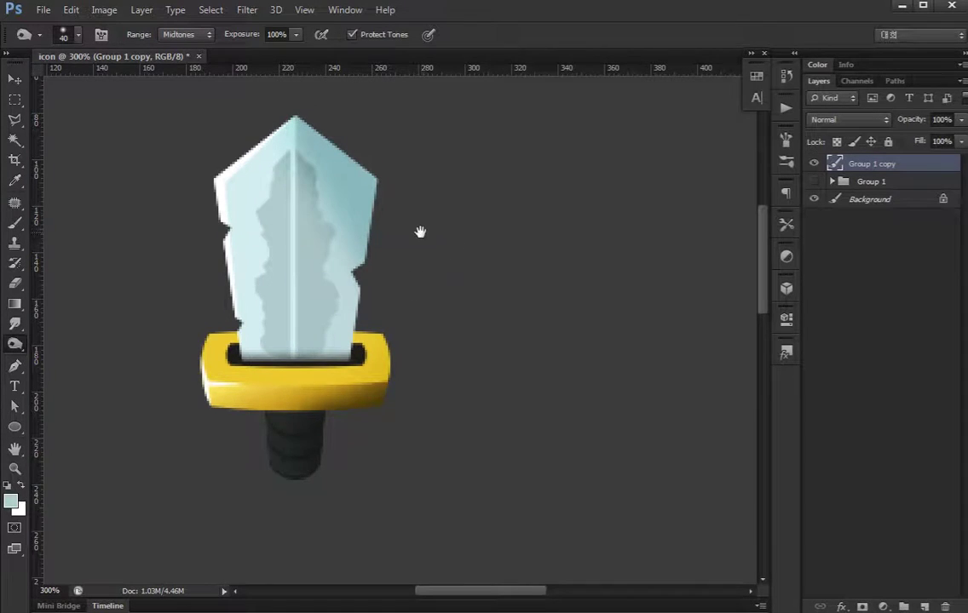
pyautogui.moveTo(420, 232); pyautogui.dragTo(448, 300)
pyautogui.doubleClick(920, 164)
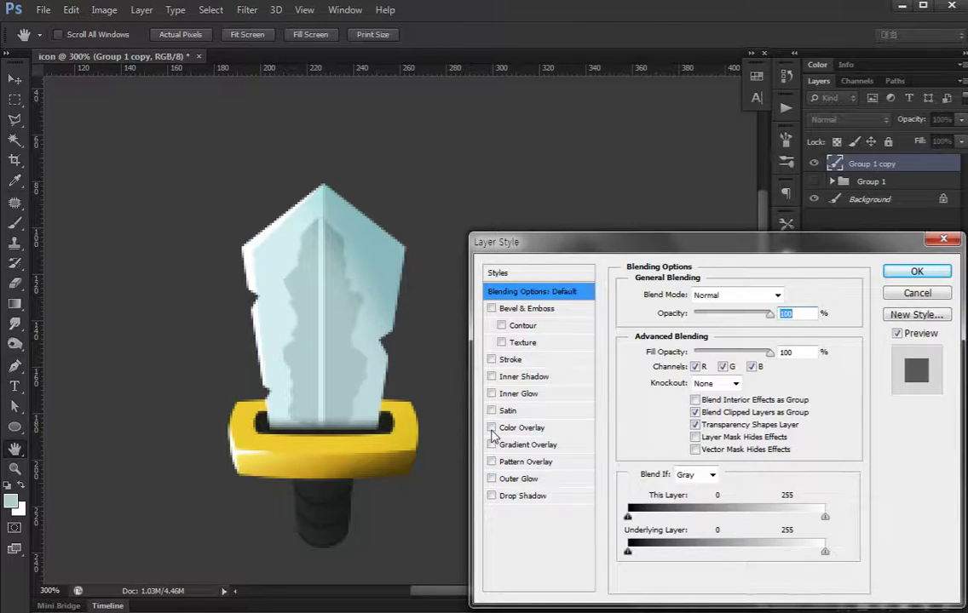
# Add a 3 px Outside colour Stroke in grey 7b7b7b to the sword
pyautogui.click(493, 360)
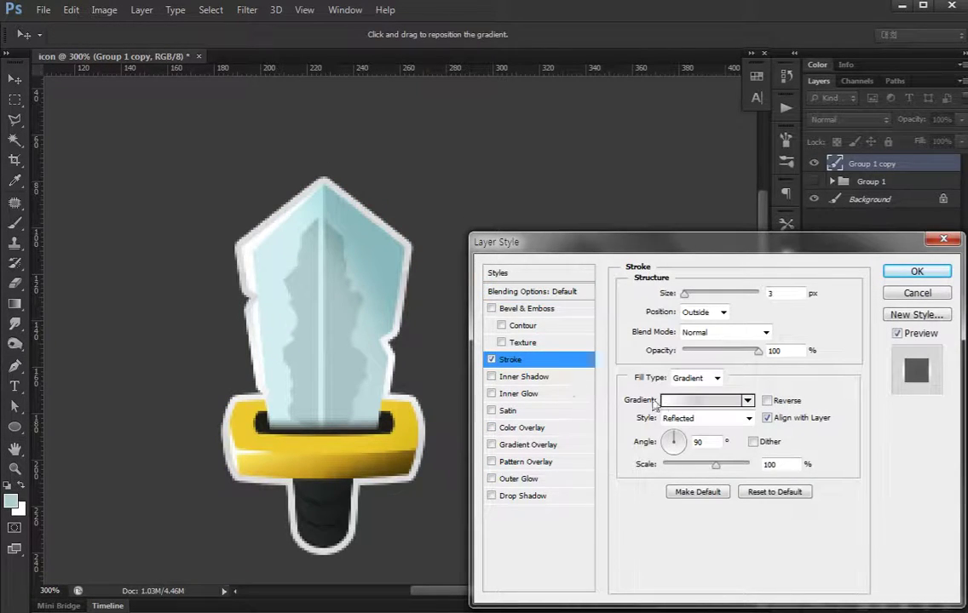
pyautogui.click(788, 294)
pyautogui.write('2')
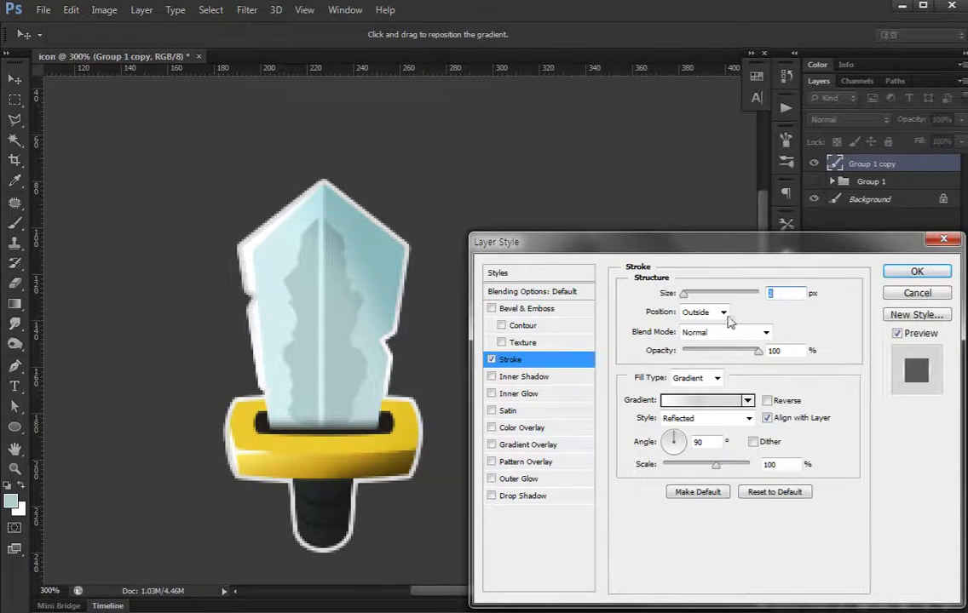
pyautogui.click(714, 378)
pyautogui.click(683, 394)
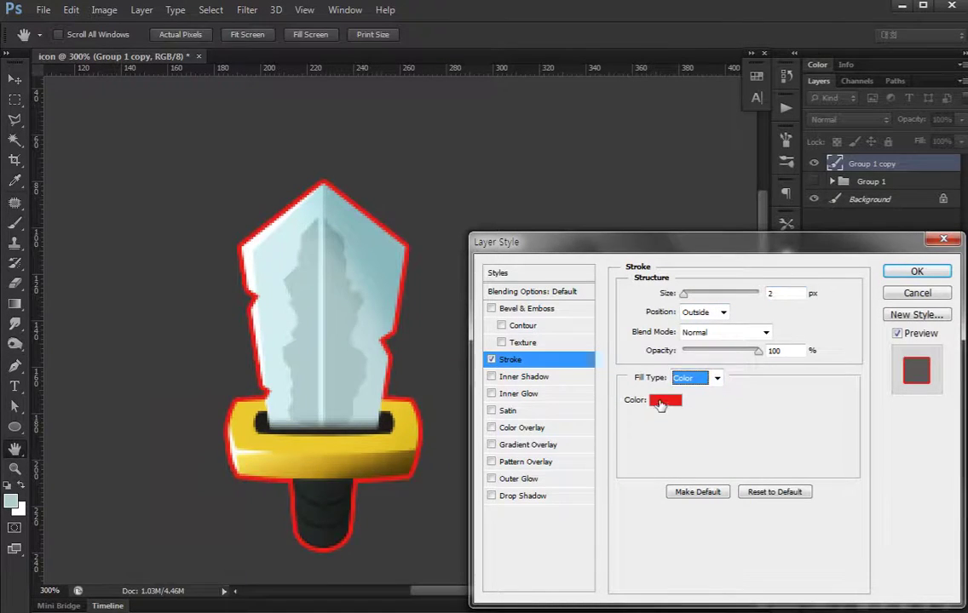
pyautogui.click(77, 487)
pyautogui.moveTo(95, 490); pyautogui.dragTo(77, 454)
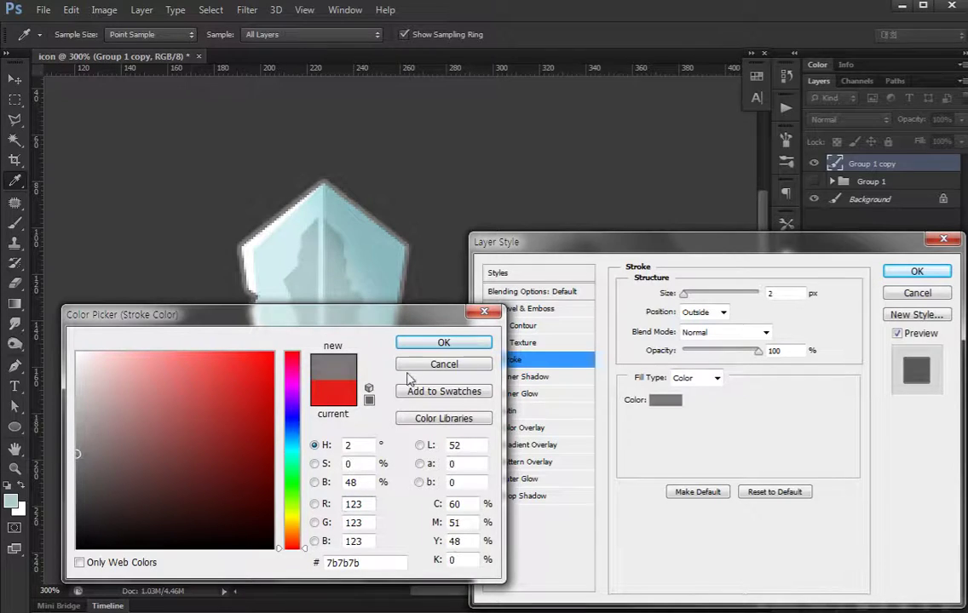
pyautogui.click(443, 343)
pyautogui.write('2')
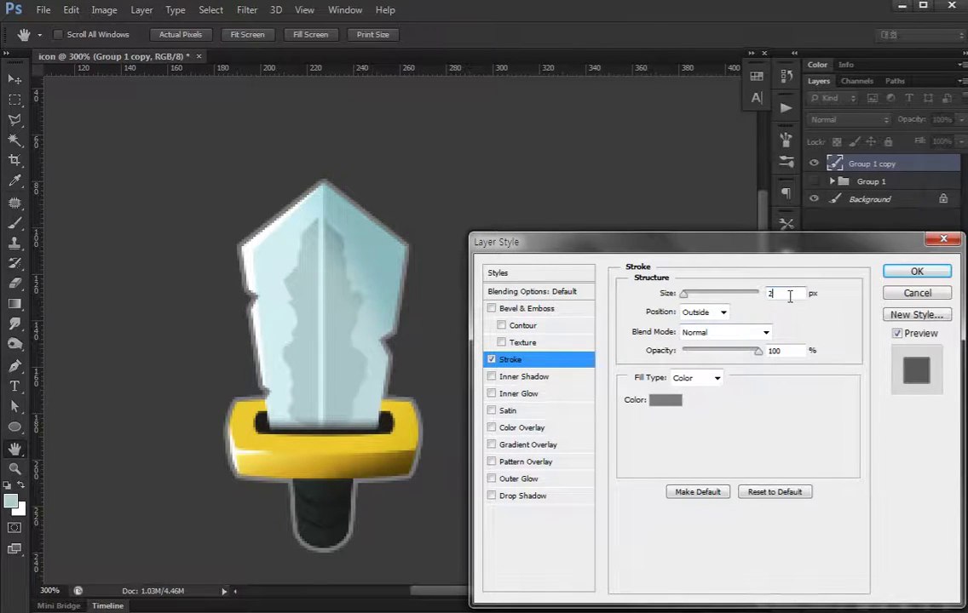
pyautogui.press('Up')
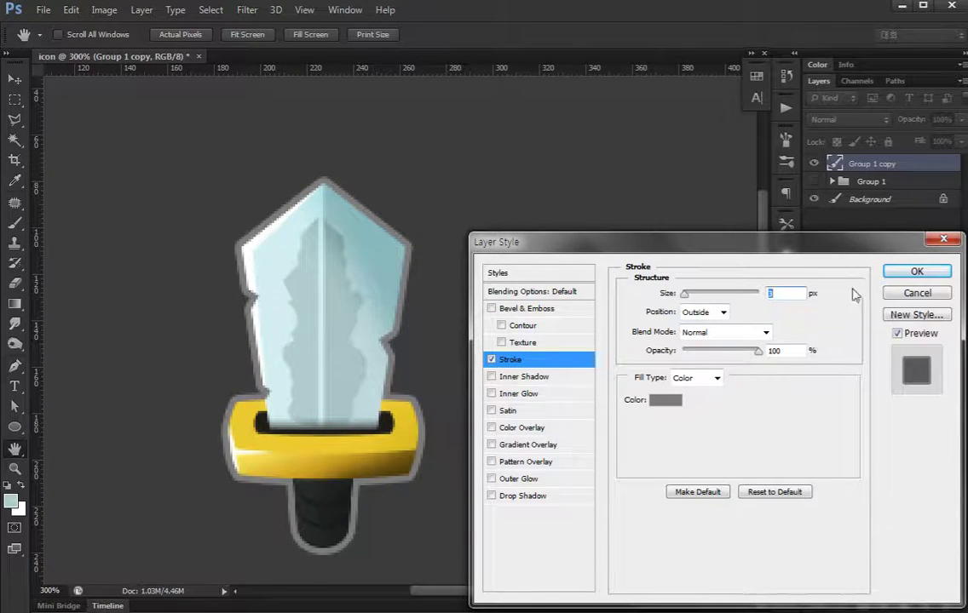
pyautogui.click(907, 273)
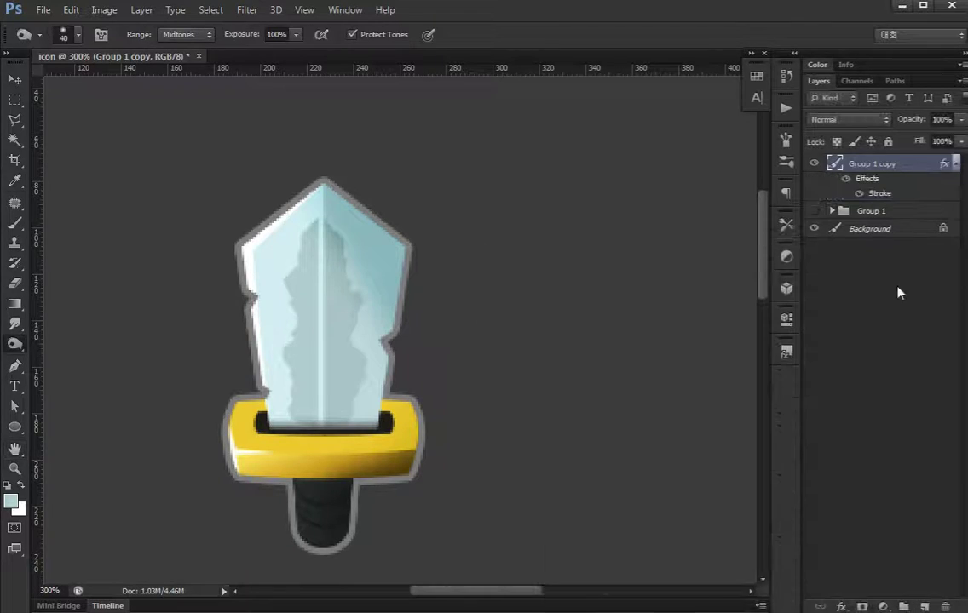
pyautogui.rightClick(905, 163)
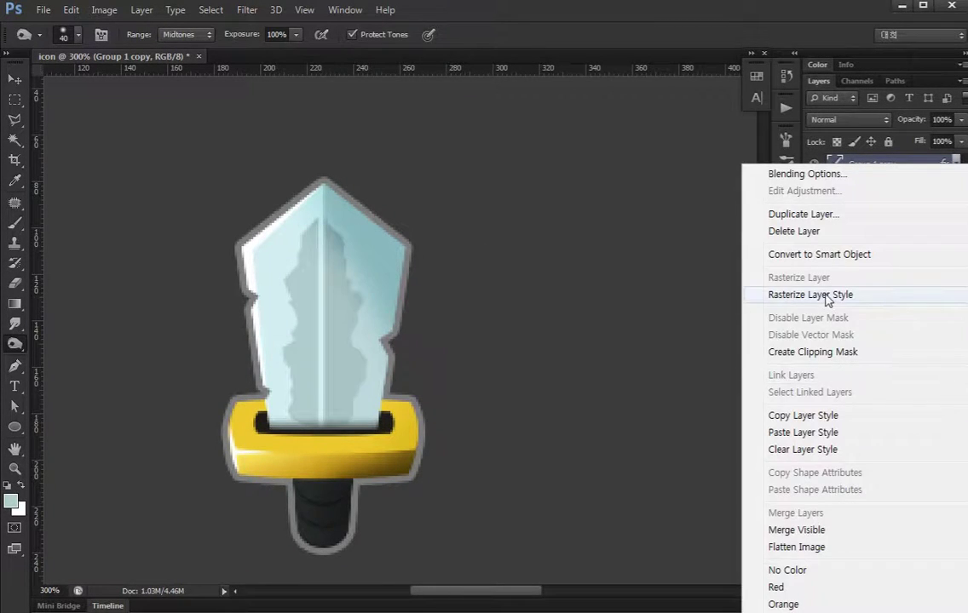
# Rasterize the grey stroke, then add a wider white Outside stroke around the sword
pyautogui.click(824, 295)
pyautogui.rightClick(906, 164)
pyautogui.click(908, 164)
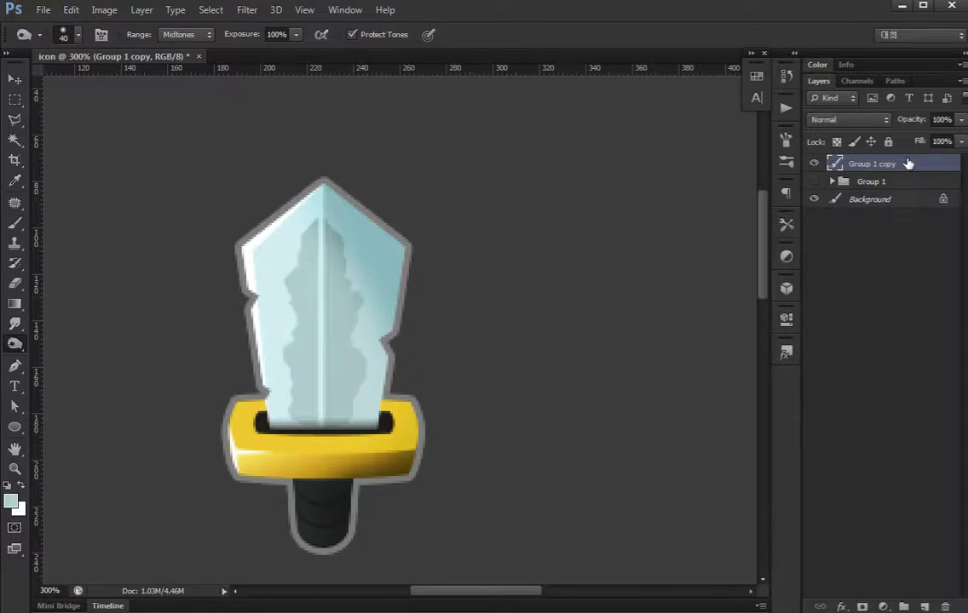
pyautogui.press('h')
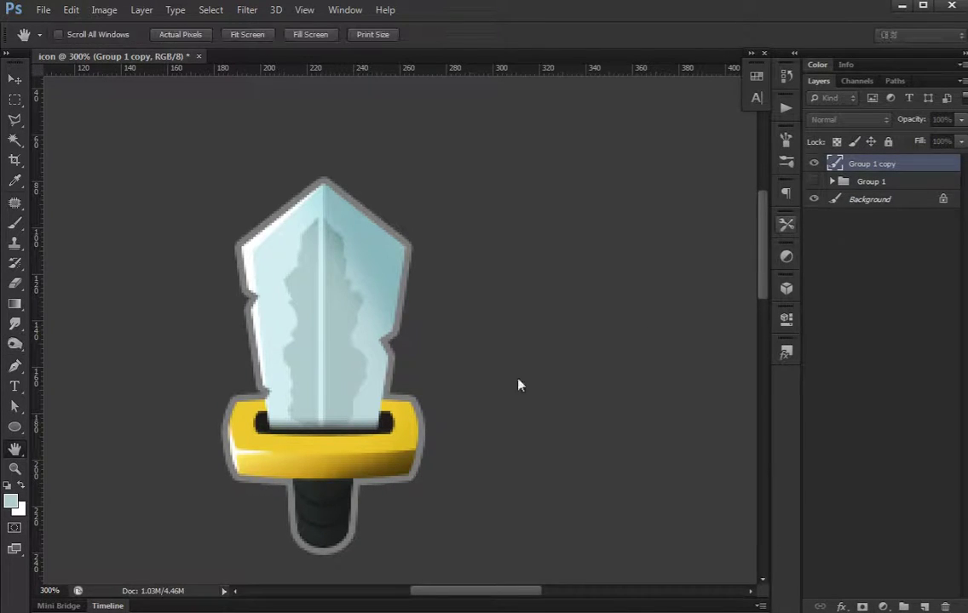
pyautogui.click(491, 360)
pyautogui.click(517, 362)
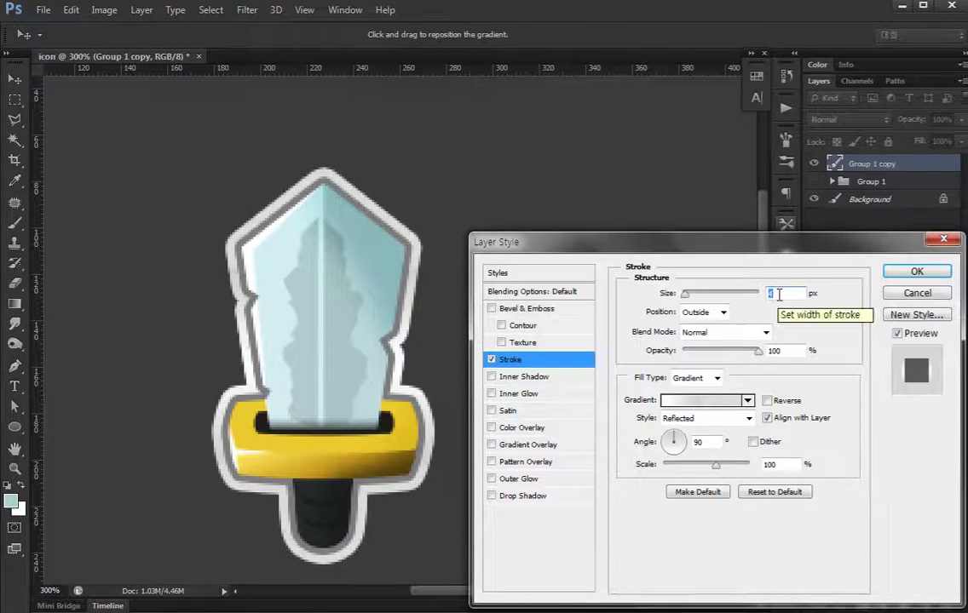
pyautogui.click(917, 271)
pyautogui.moveTo(529, 407); pyautogui.dragTo(530, 370)
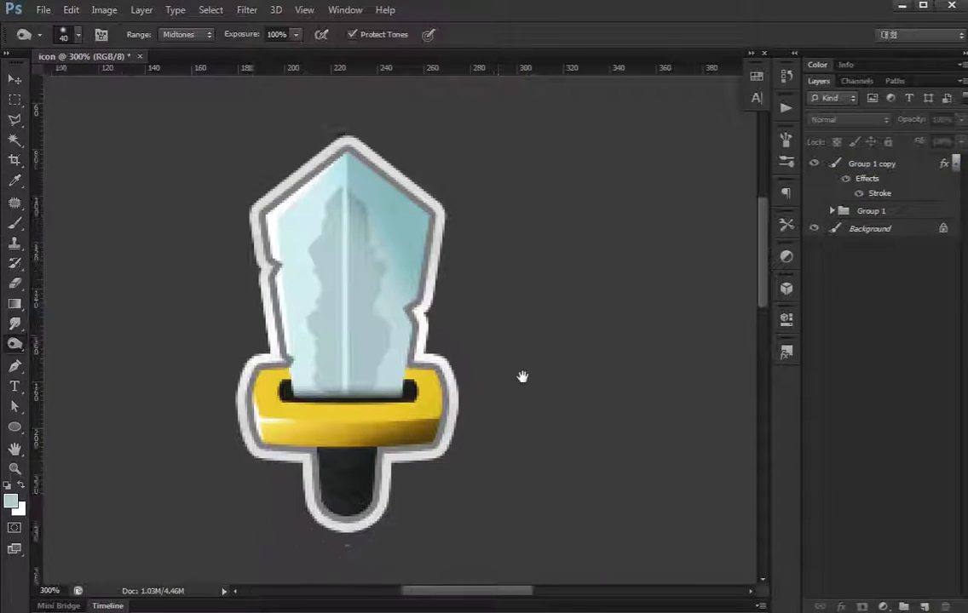